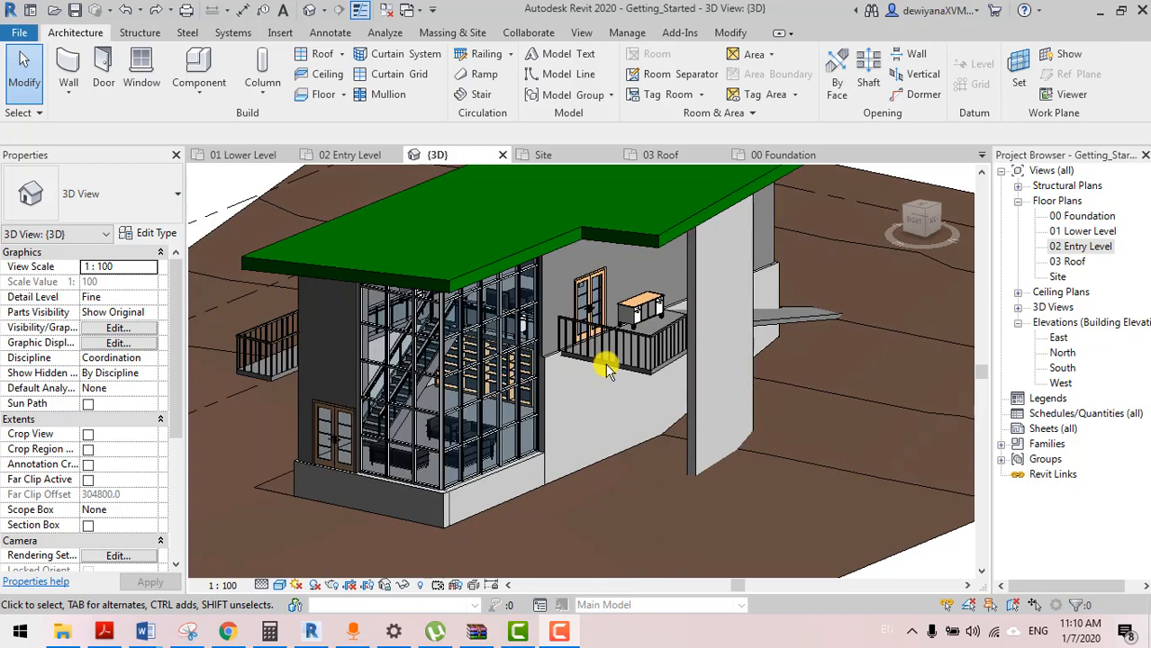
# Examine the entry-level floor slab at the balcony in the 3D view by selecting it and viewing it up close
pyautogui.click(607, 362)
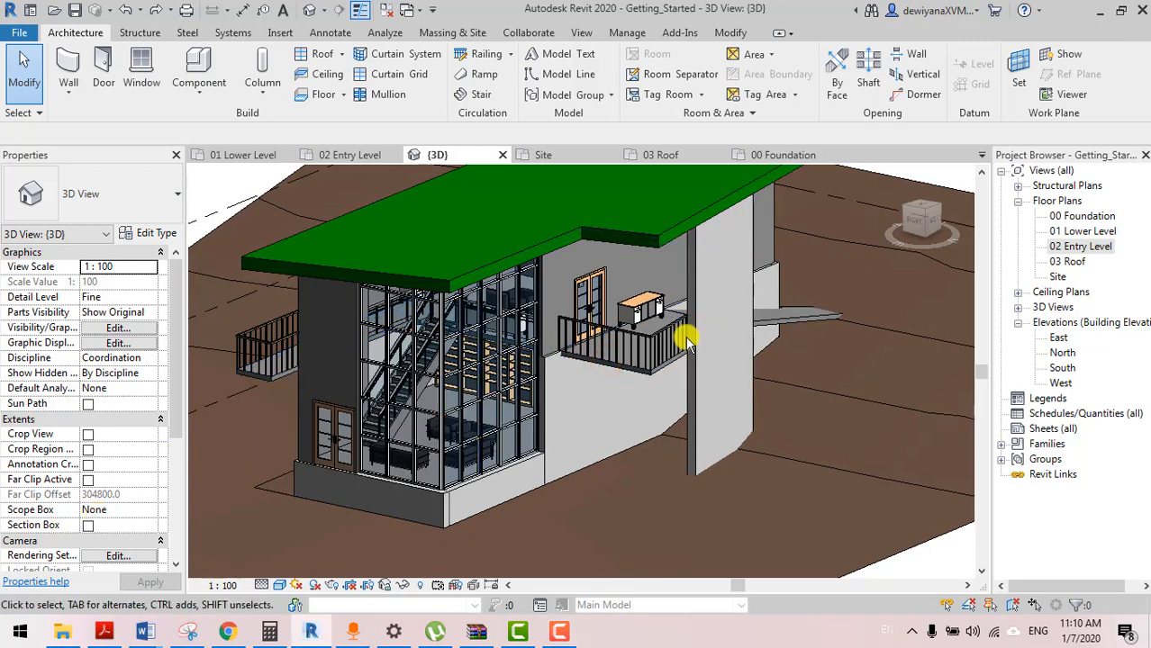
pyautogui.click(626, 368)
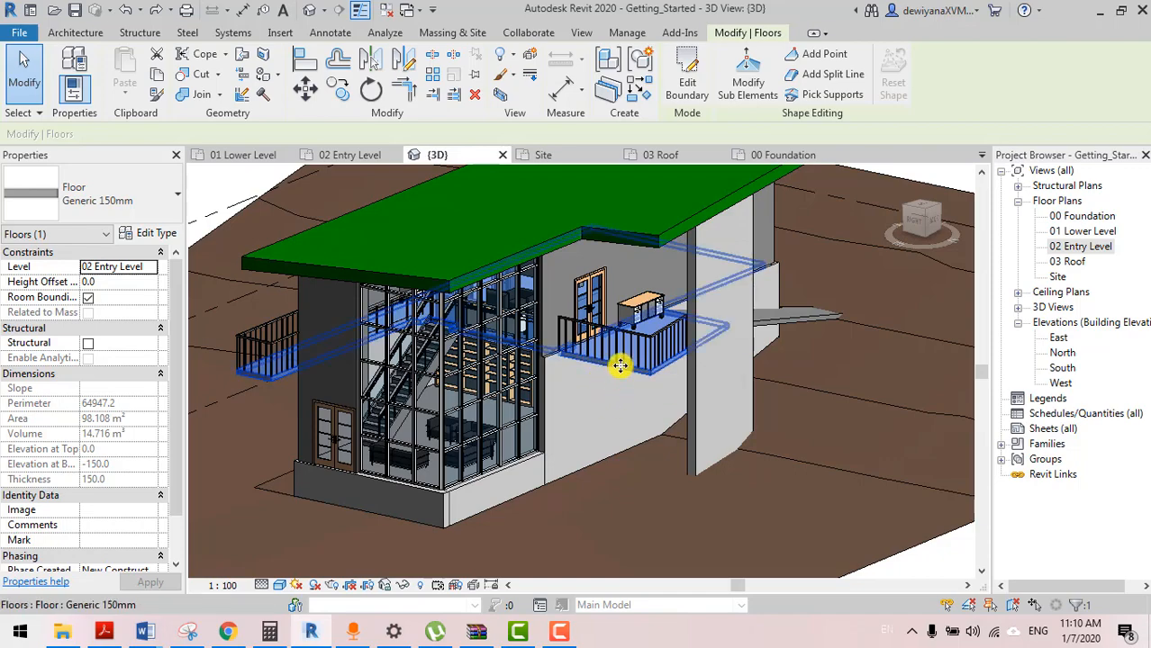
pyautogui.press('Escape')
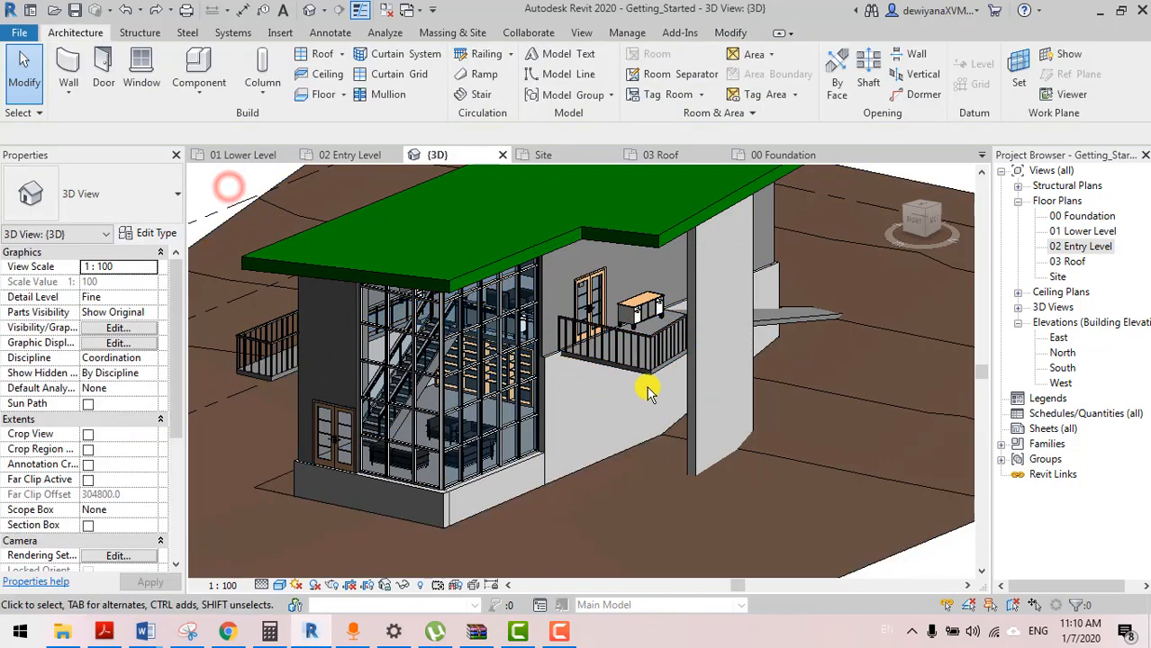
pyautogui.scroll(4, 631, 358)
pyautogui.click(554, 417)
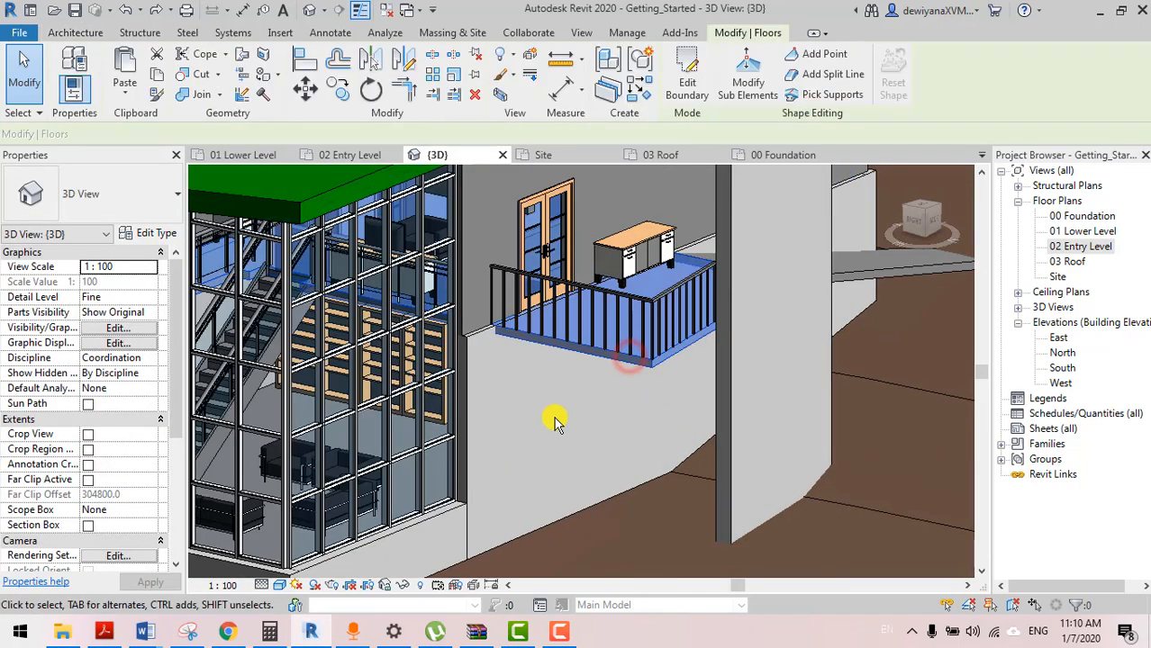
pyautogui.scroll(-5, 554, 417)
pyautogui.press('Escape')
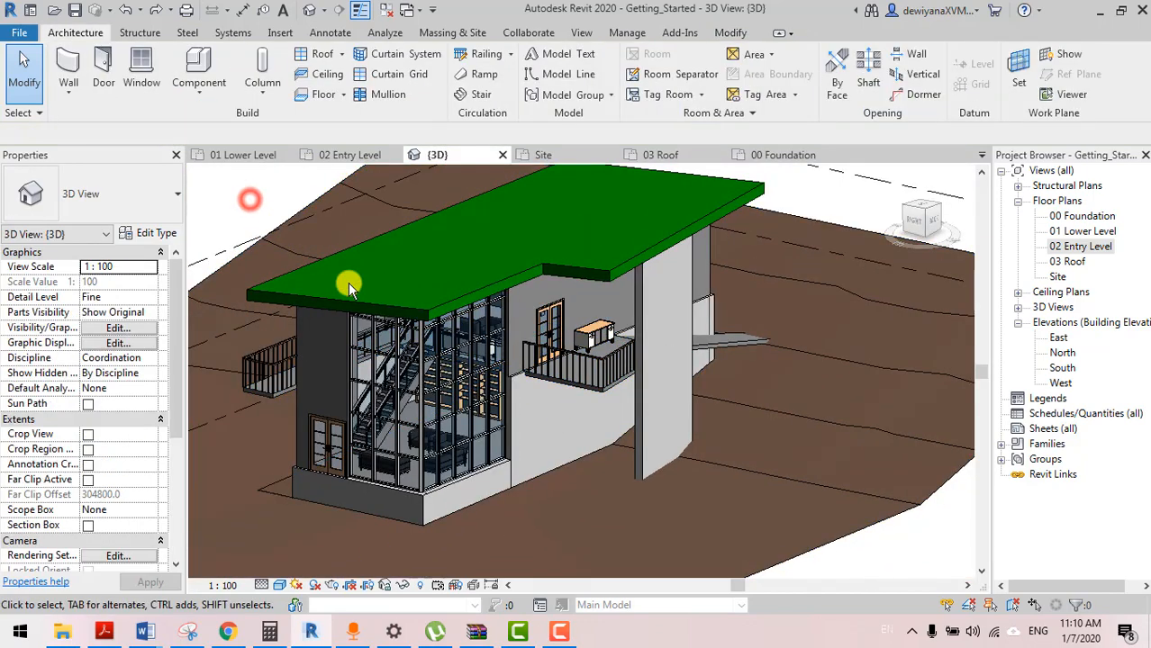
# Open the 02 Entry Level floor plan and examine the connected chain of exterior walls and the rooms it encloses
pyautogui.doubleClick(1071, 246)
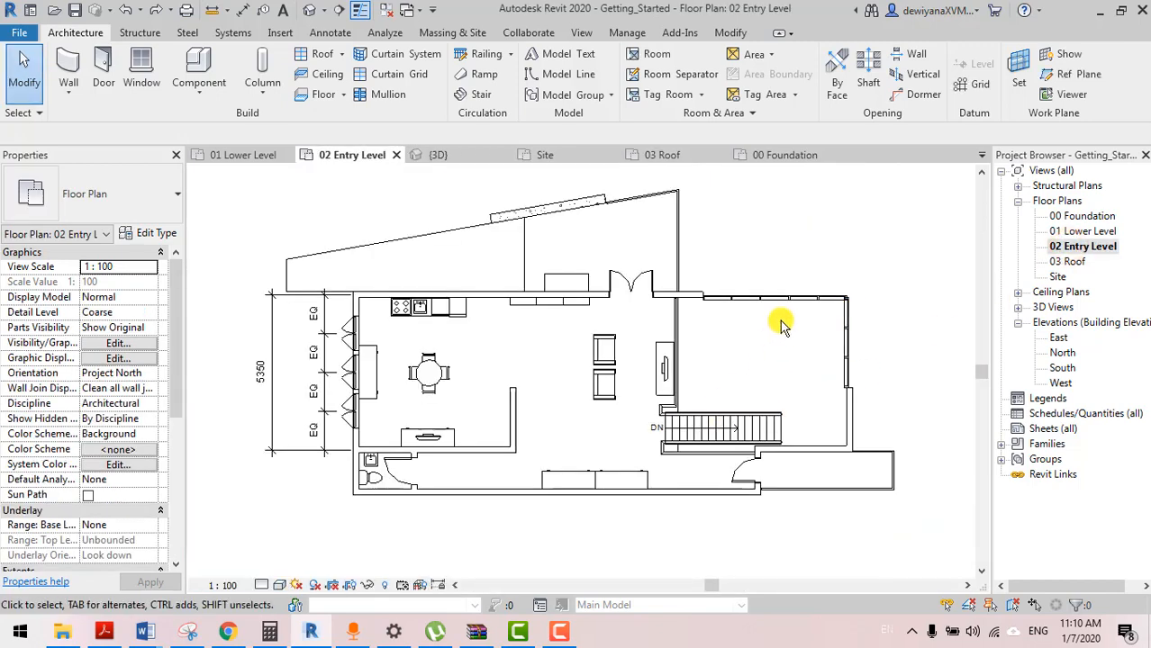
pyautogui.click(486, 302)
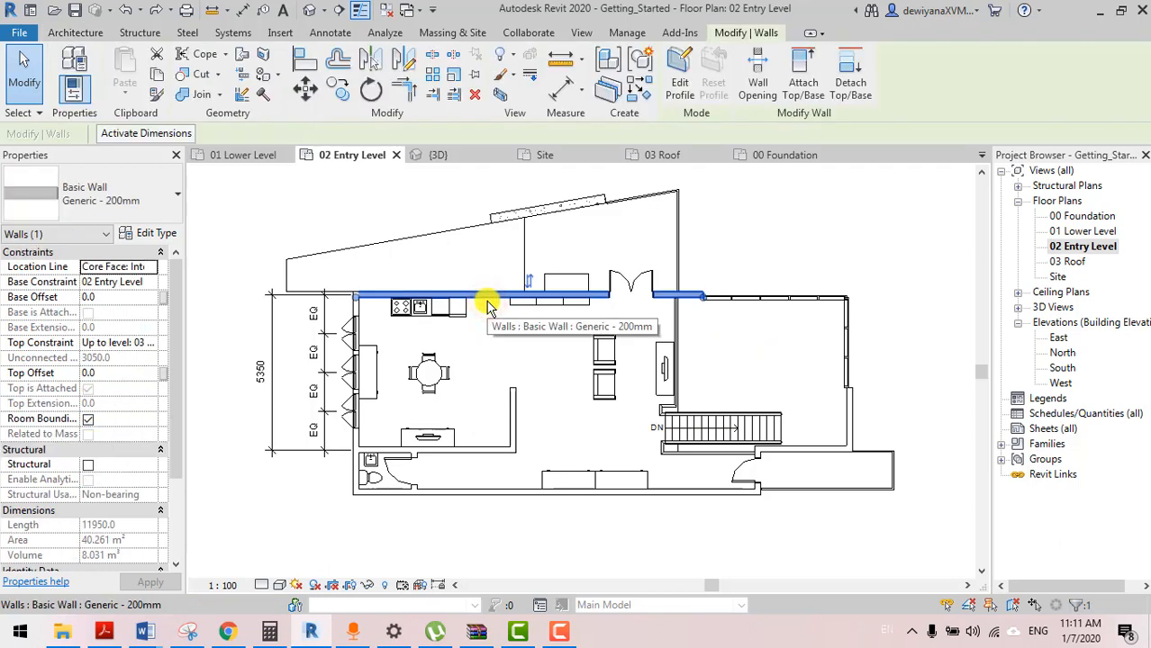
pyautogui.press('Tab')
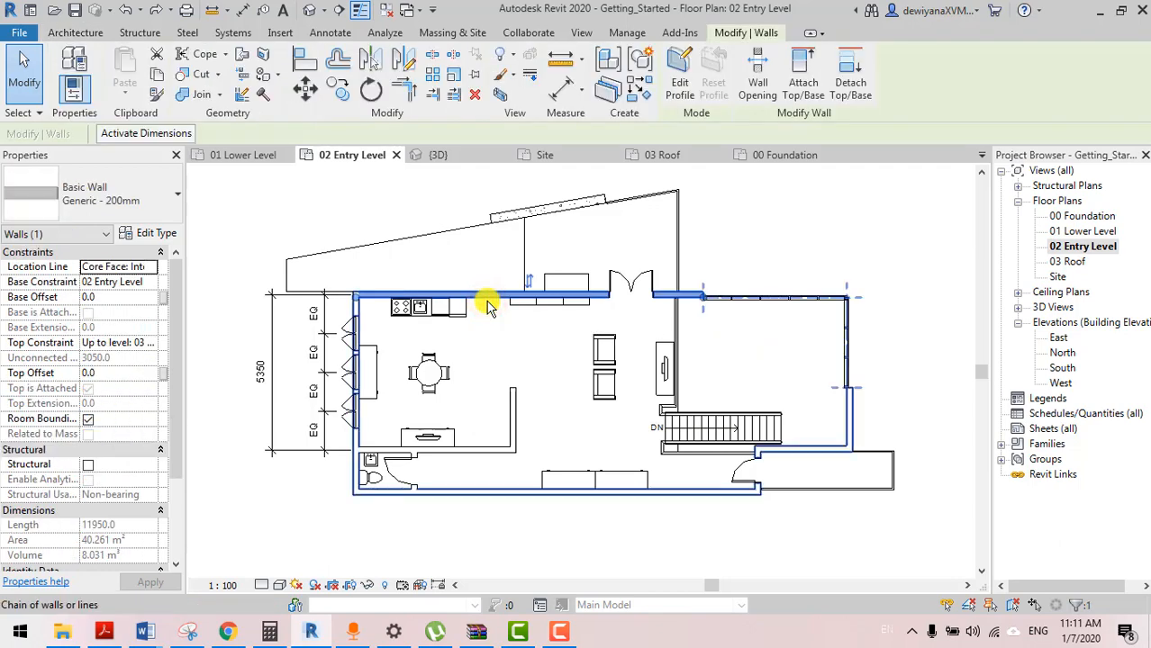
pyautogui.click(486, 304)
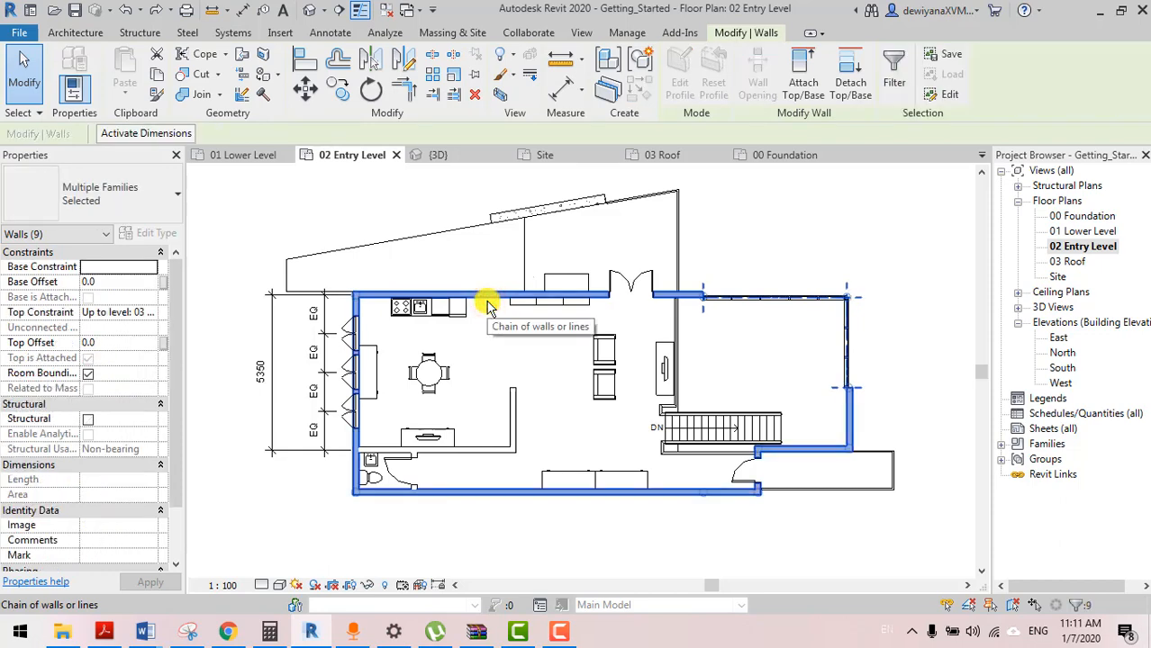
pyautogui.click(498, 327)
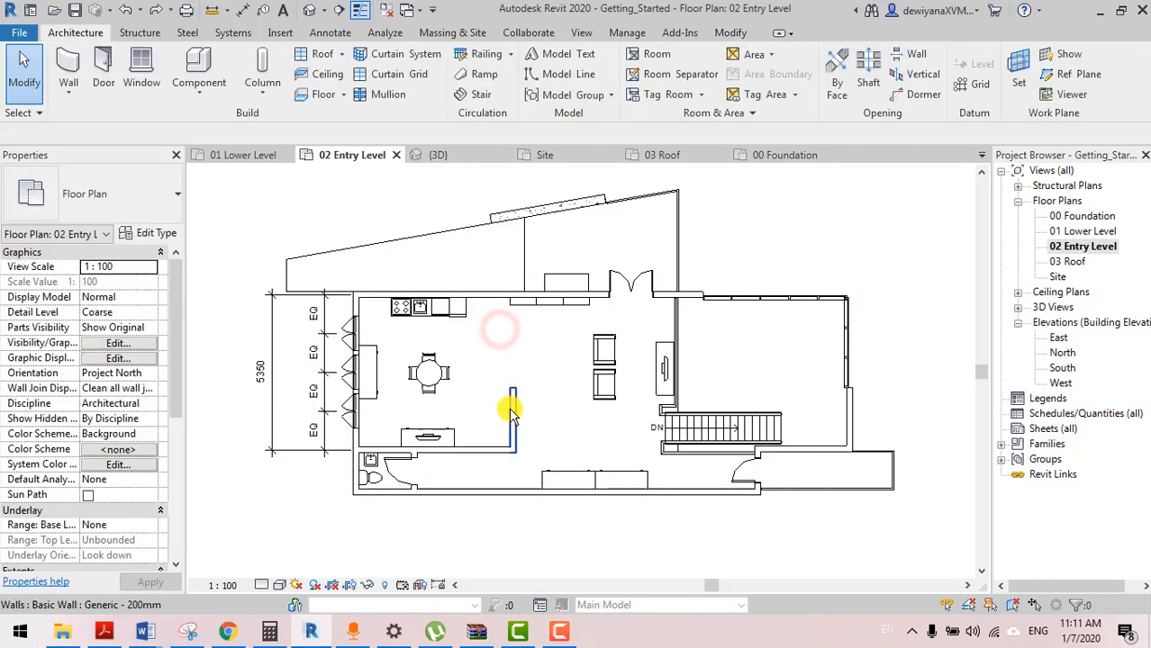
pyautogui.click(526, 360)
pyautogui.click(587, 456)
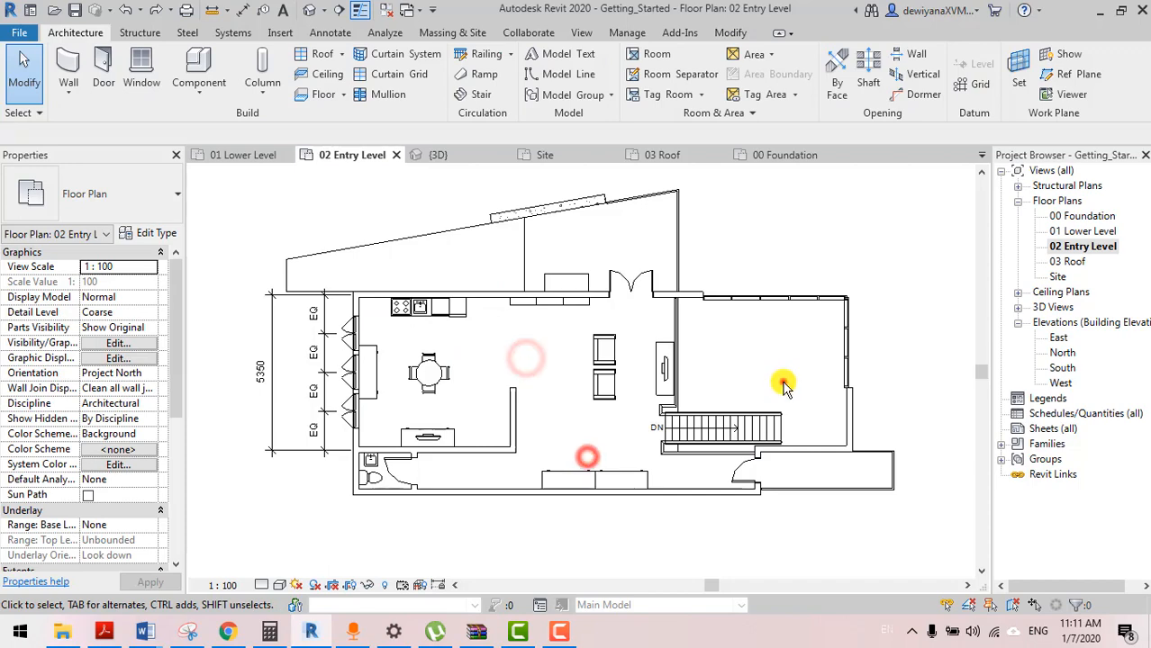
pyautogui.click(783, 381)
pyautogui.click(761, 341)
pyautogui.click(577, 362)
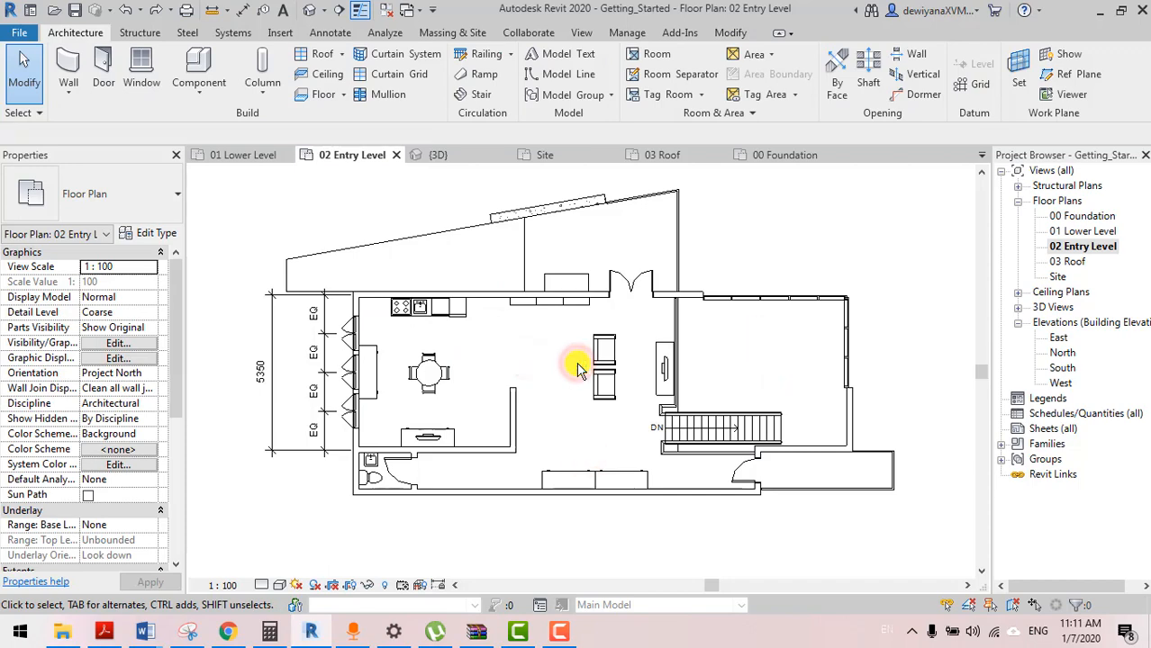
# Return to the 3D view and open the type properties of the entry-level balcony floor with the section preview shown
pyautogui.click(465, 157)
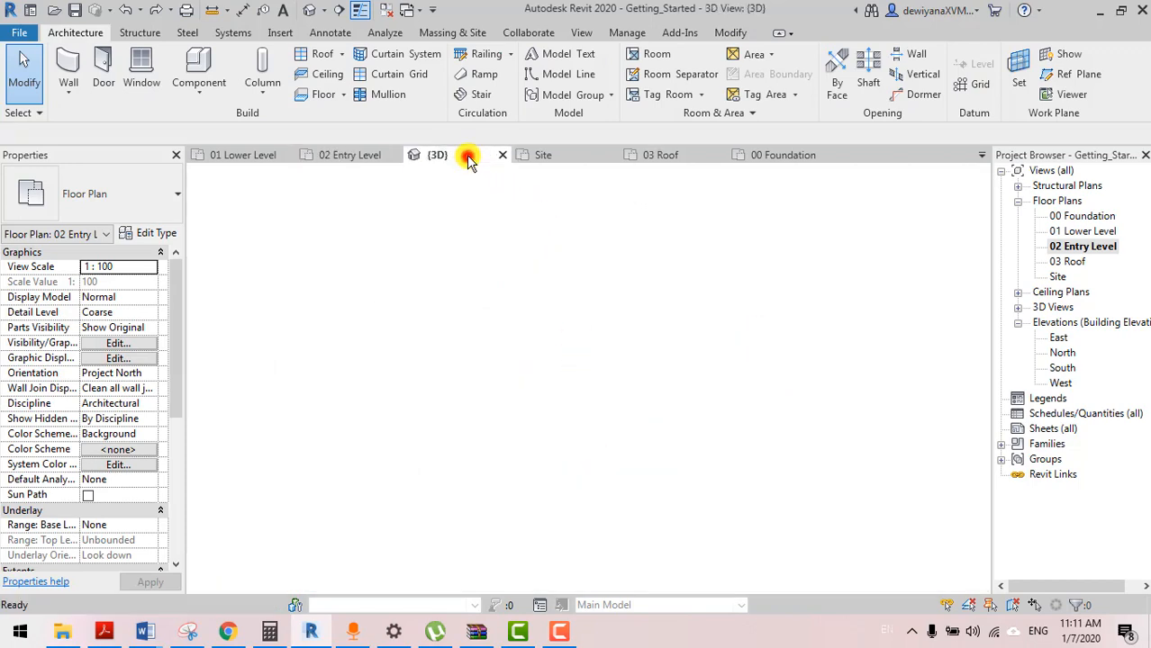
pyautogui.scroll(2, 591, 480)
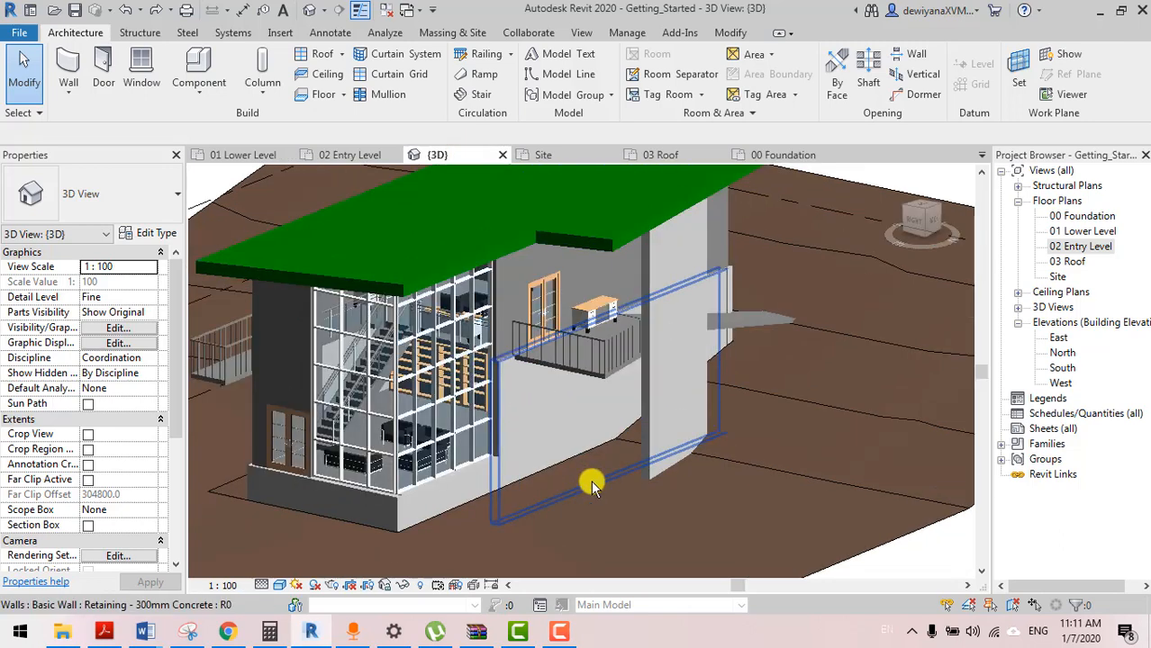
pyautogui.click(599, 380)
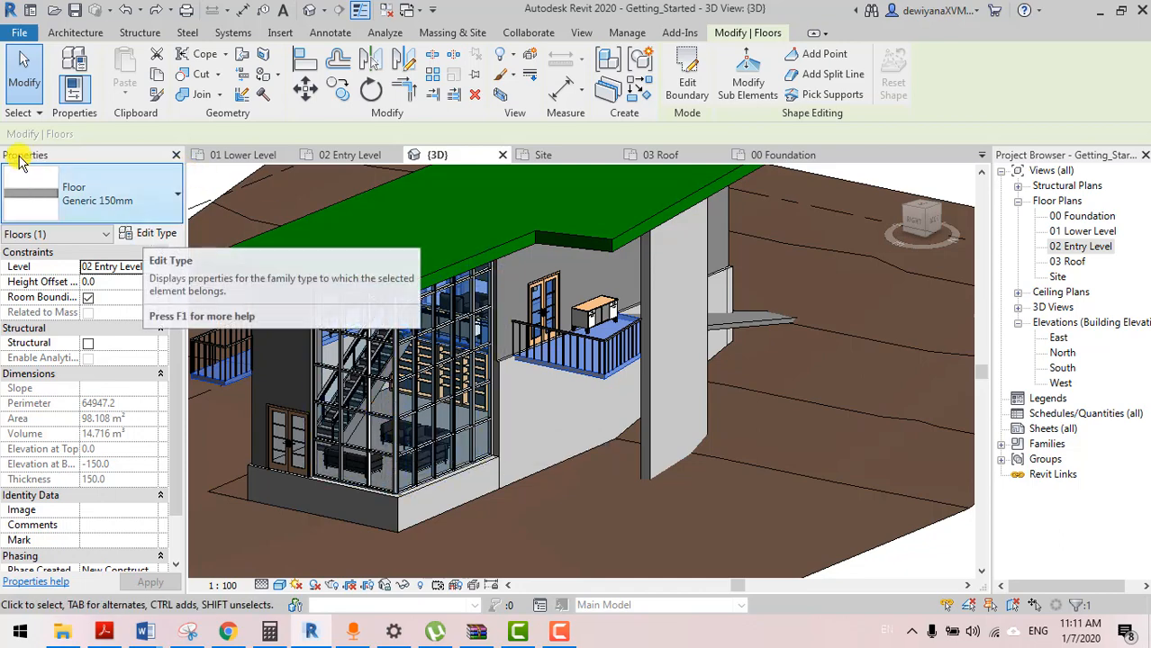
pyautogui.click(147, 235)
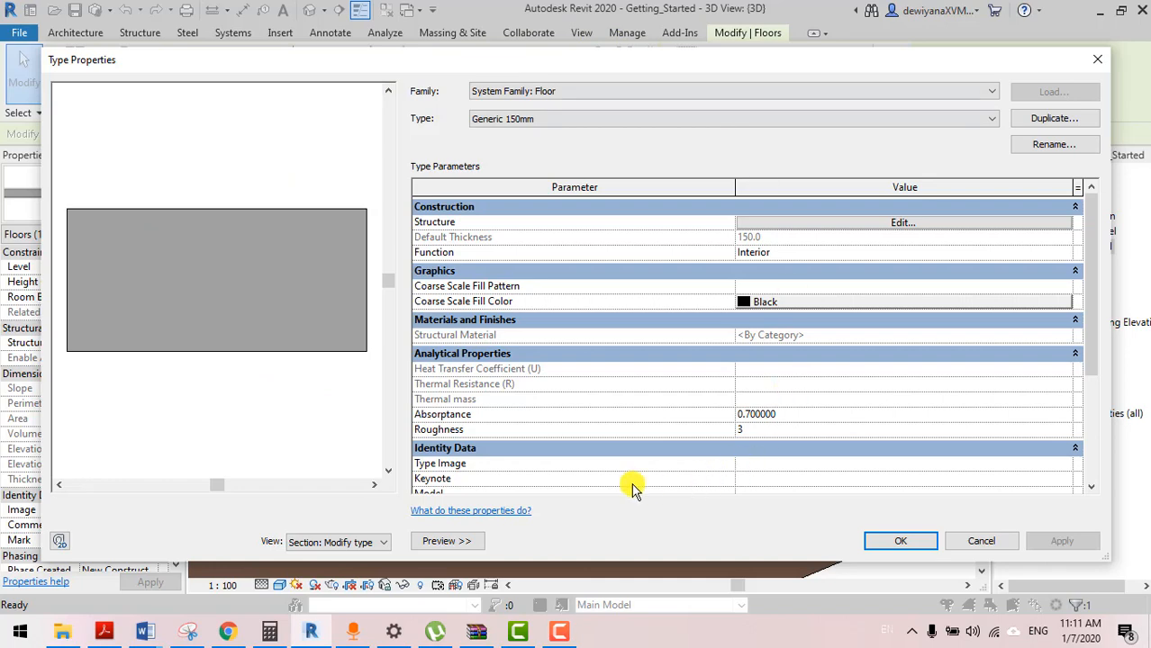
pyautogui.click(457, 541)
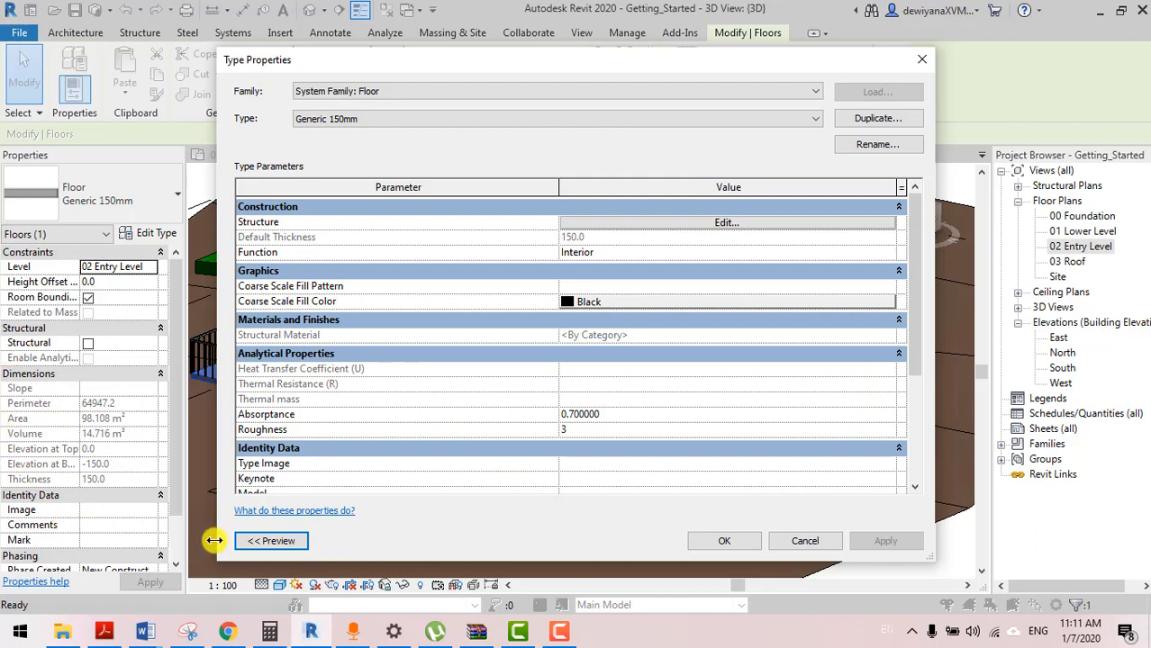
pyautogui.click(286, 543)
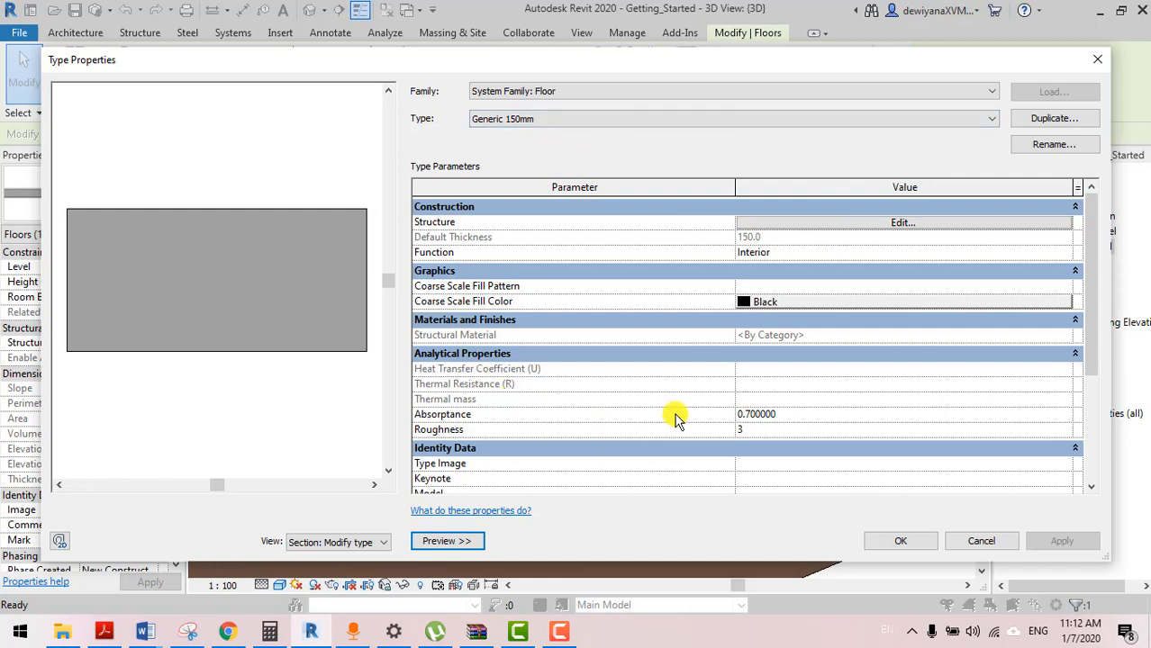
pyautogui.moveTo(675, 413)
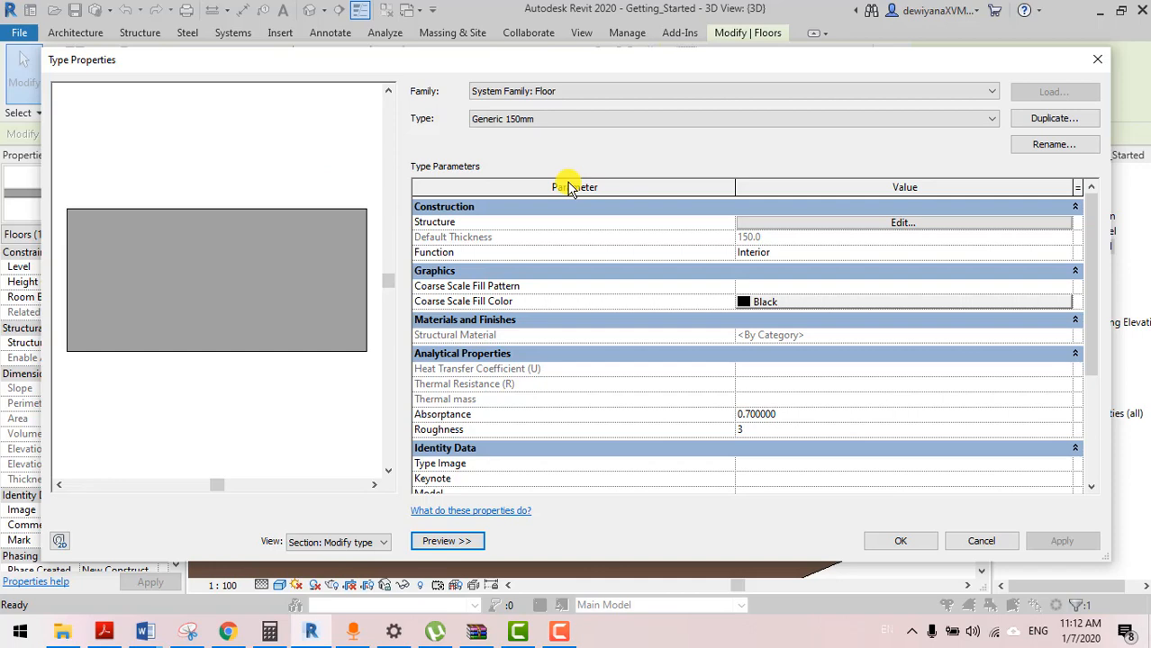
# Duplicate the Generic 150mm floor type under the name "Generic 150mm - floor finishes"
pyautogui.click(1040, 120)
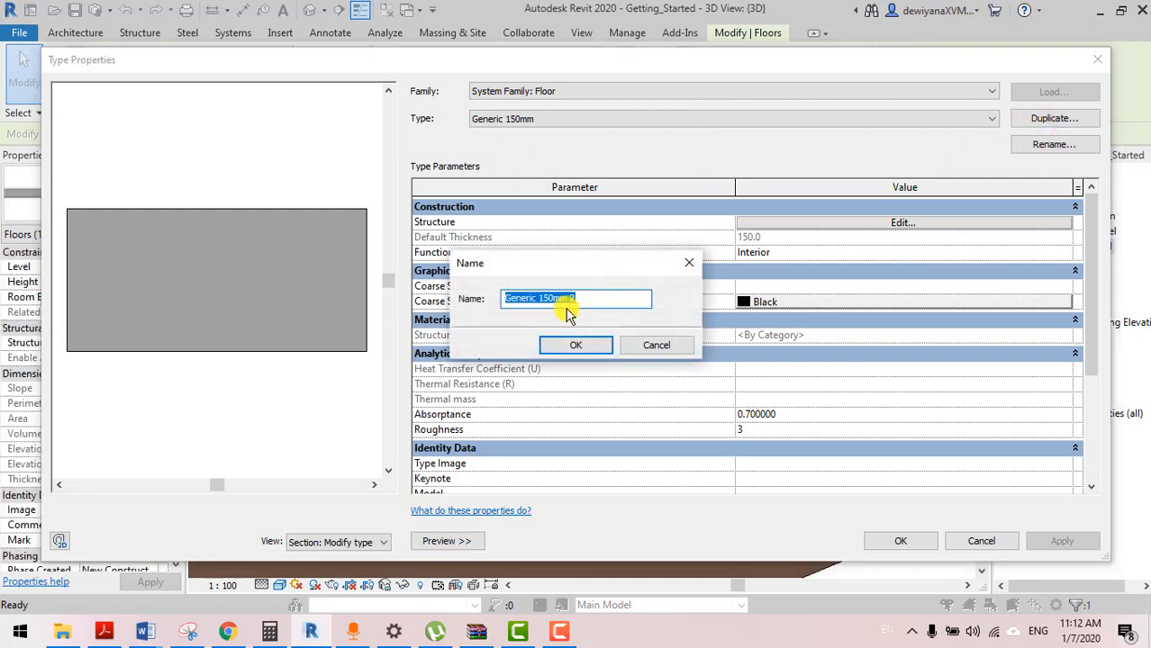
pyautogui.click(585, 299)
pyautogui.press('BackSpace')
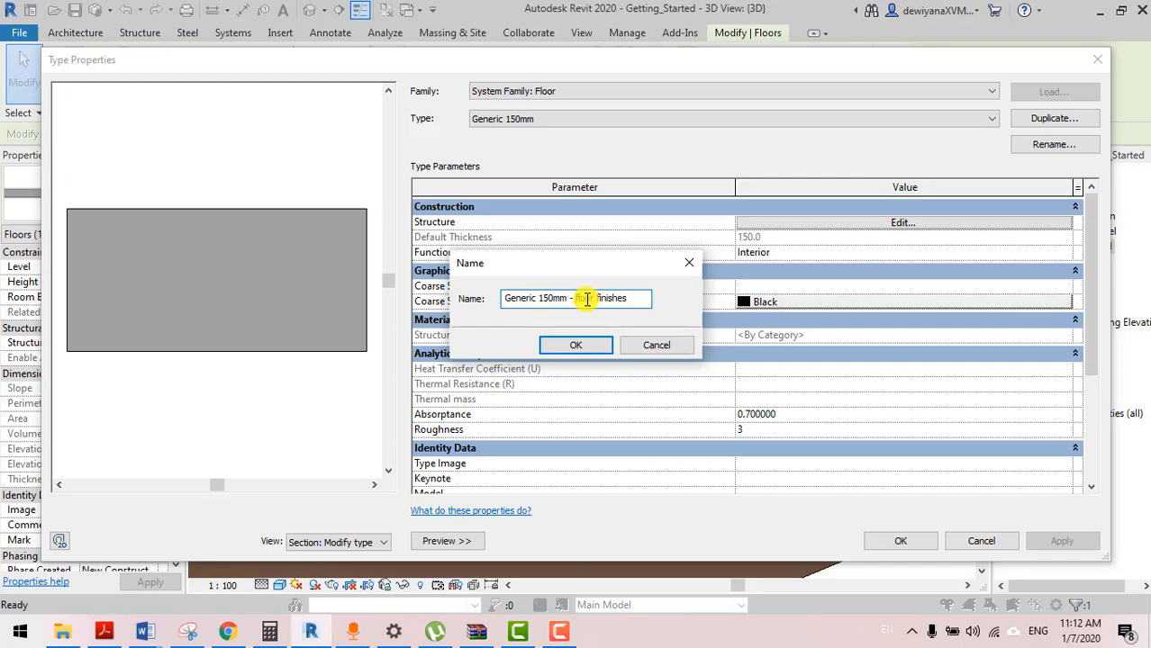
pyautogui.click(576, 346)
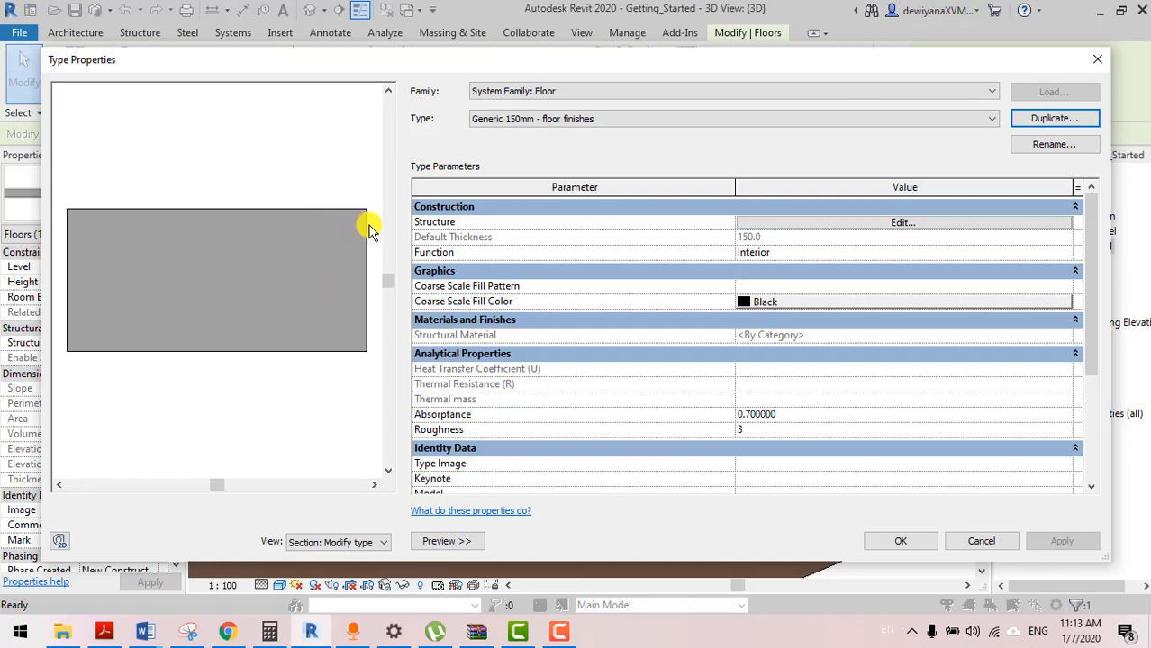
# Insert a layer with the function Finish 1 [4] and a thickness of 20 mm in the new floor type's structure
pyautogui.click(273, 223)
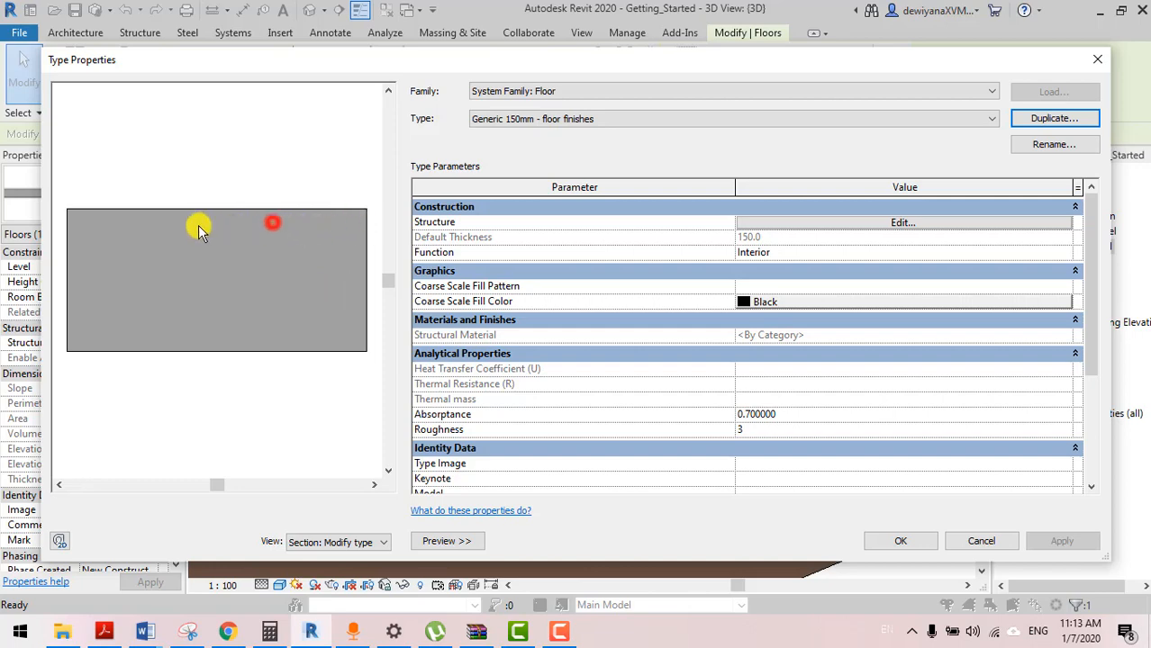
pyautogui.click(70, 222)
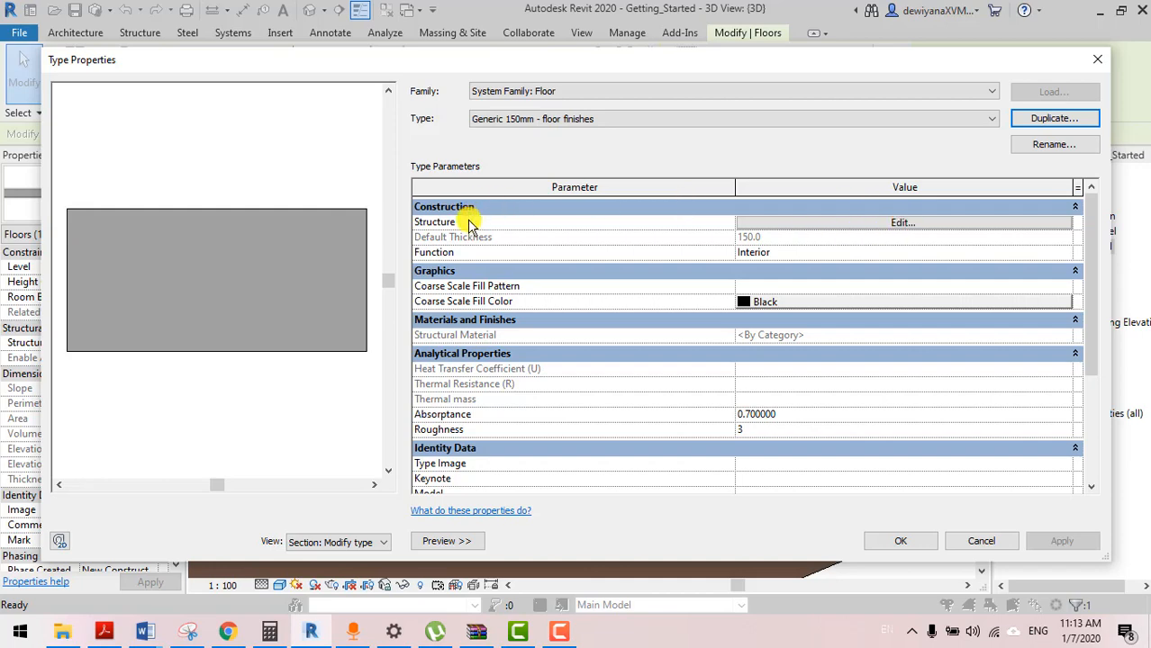
pyautogui.click(851, 222)
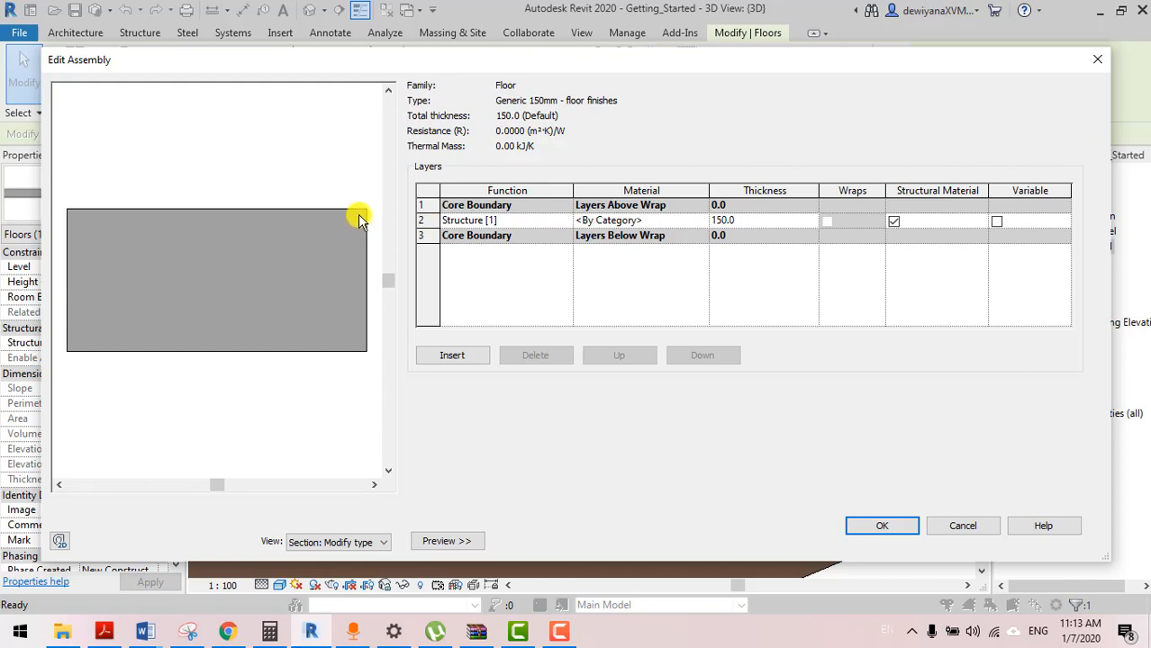
pyautogui.click(450, 356)
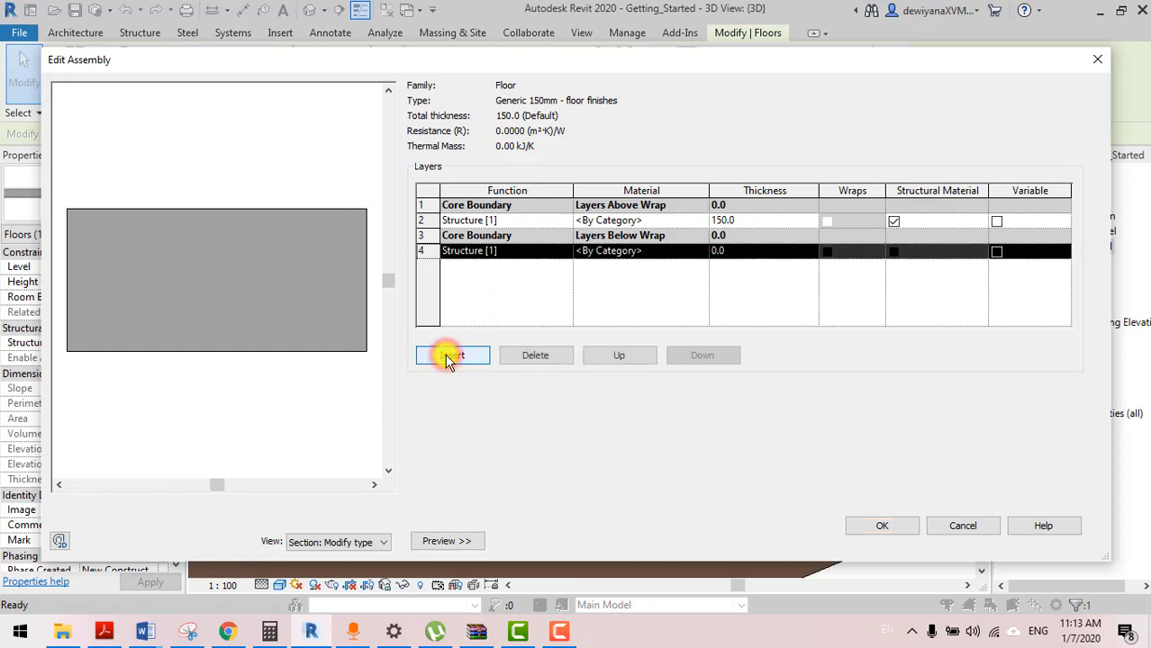
pyautogui.click(477, 253)
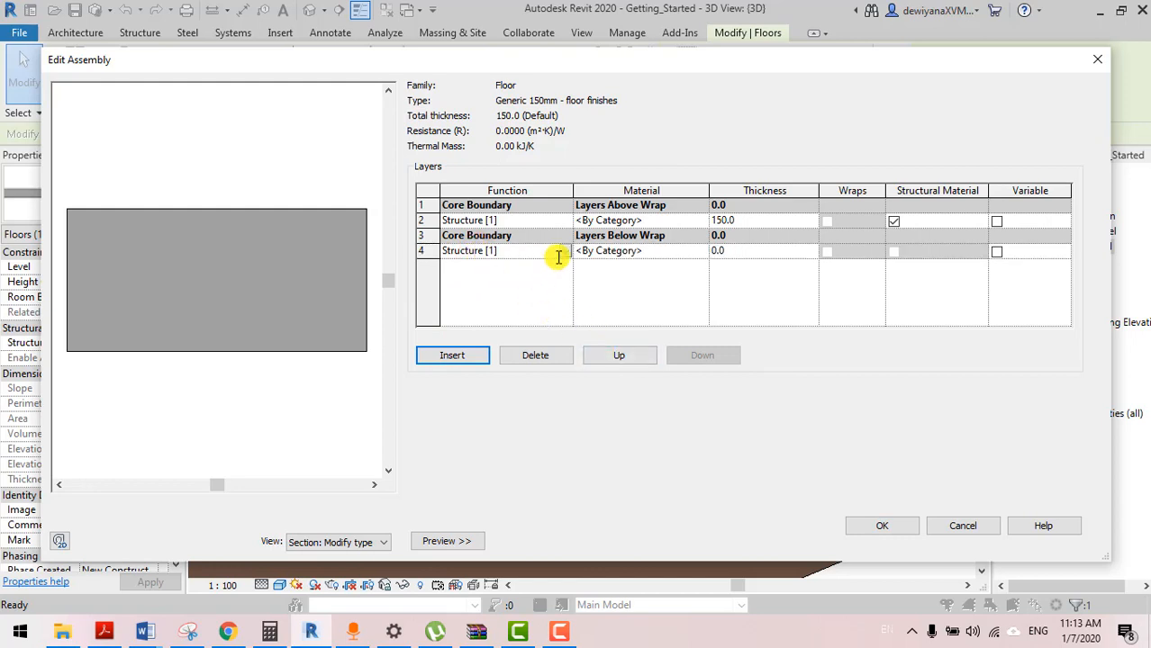
pyautogui.click(564, 254)
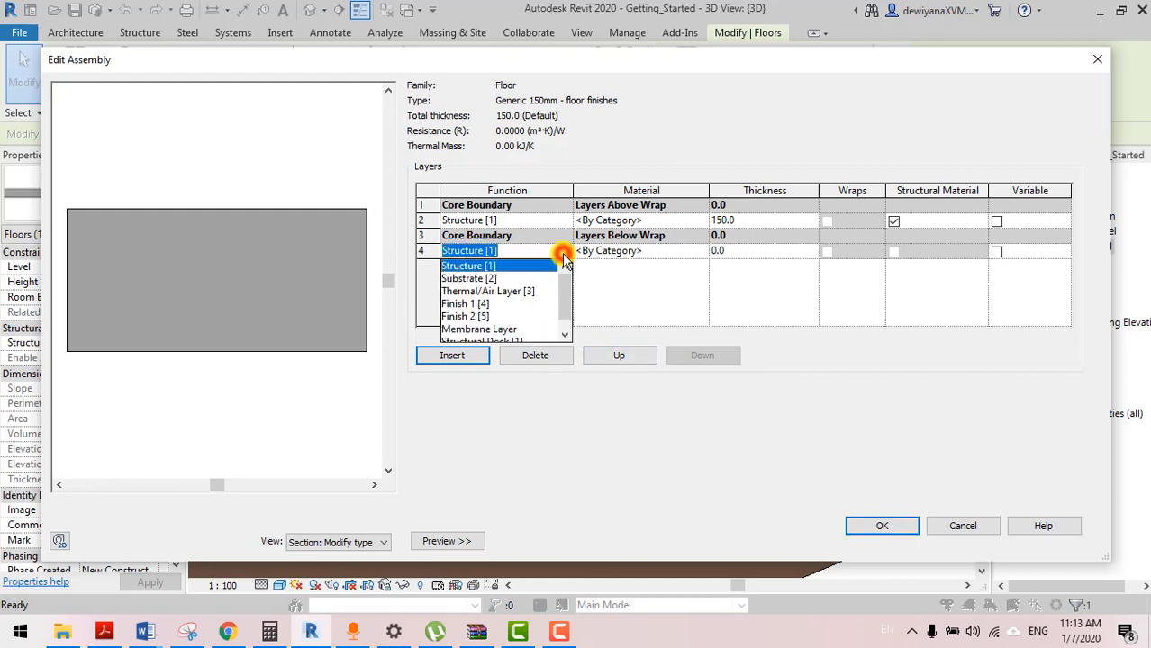
pyautogui.click(458, 306)
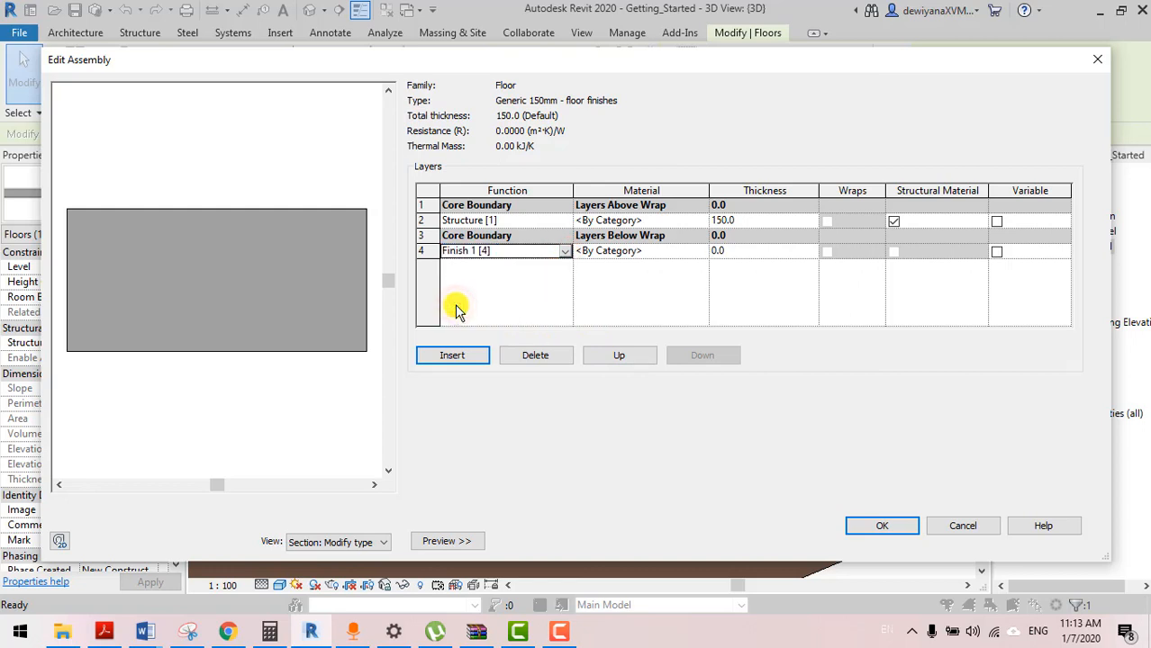
pyautogui.click(720, 255)
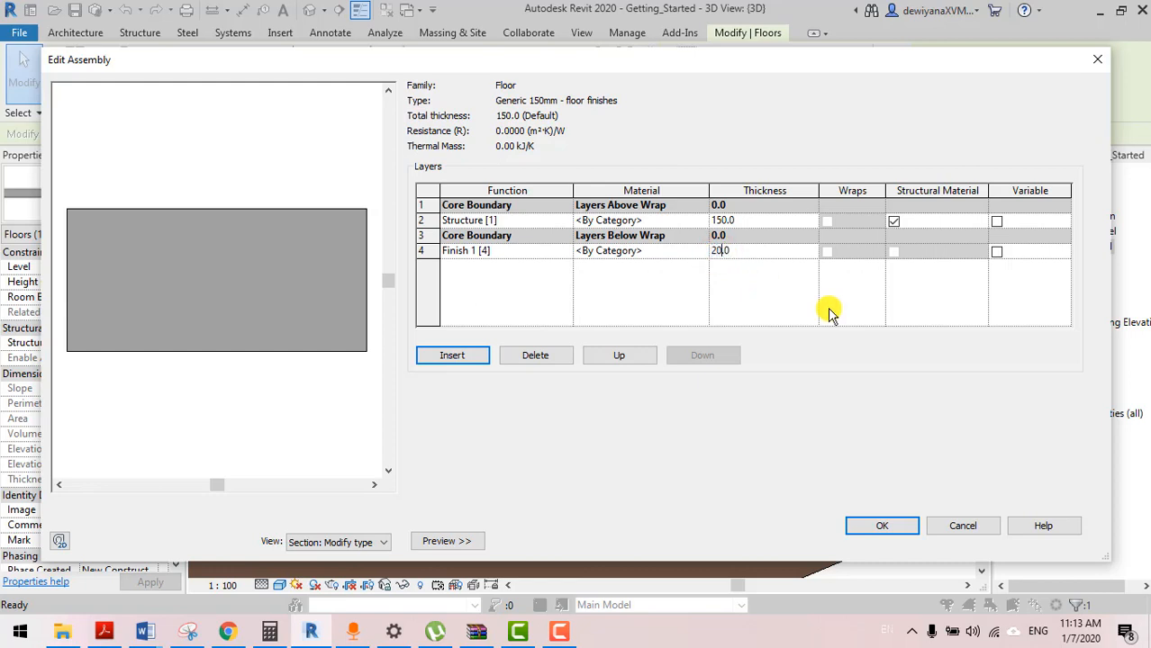
pyautogui.click(739, 294)
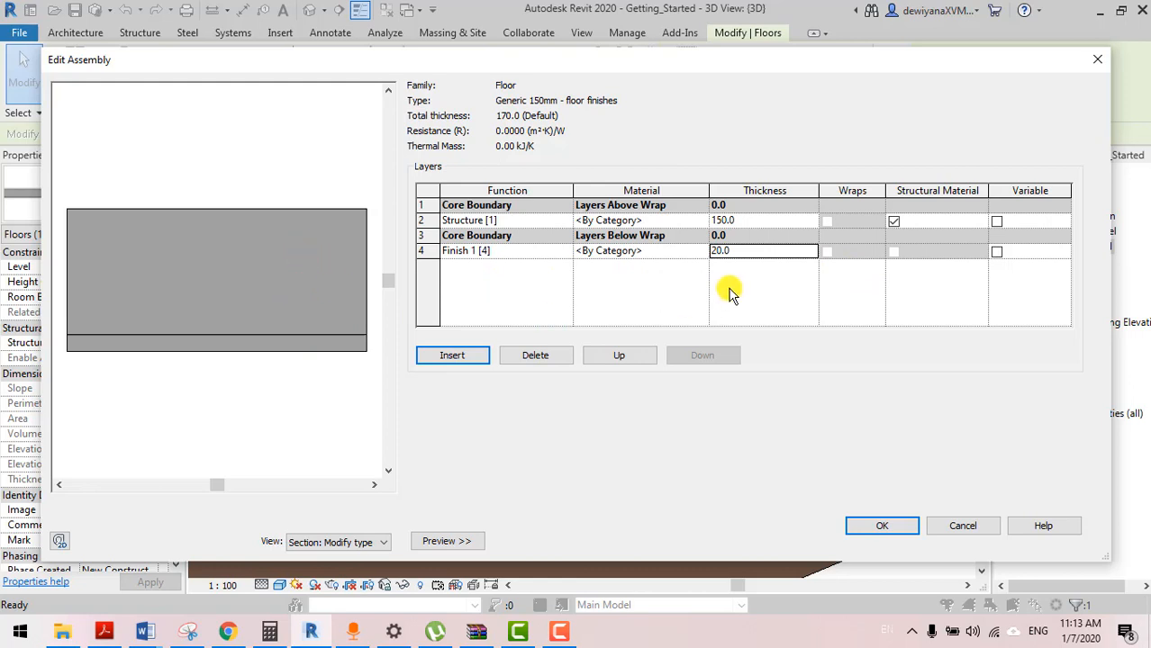
# Set the Structure [1] layer's thickness to 130 mm and accept the floor assembly
pyautogui.click(723, 221)
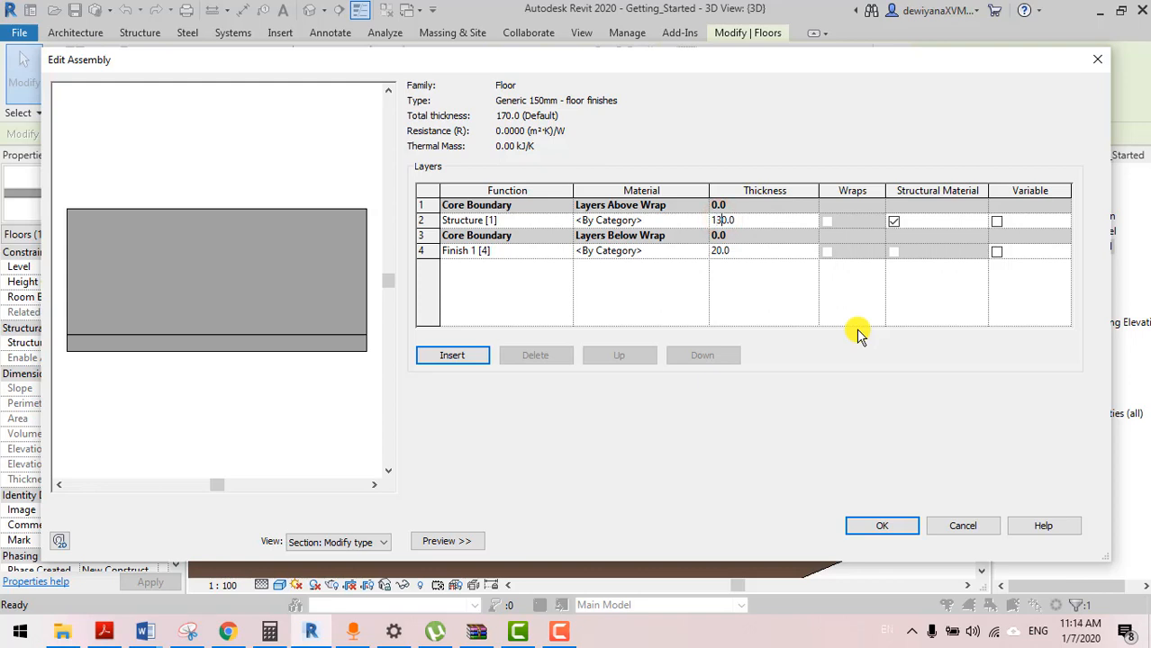
pyautogui.click(862, 526)
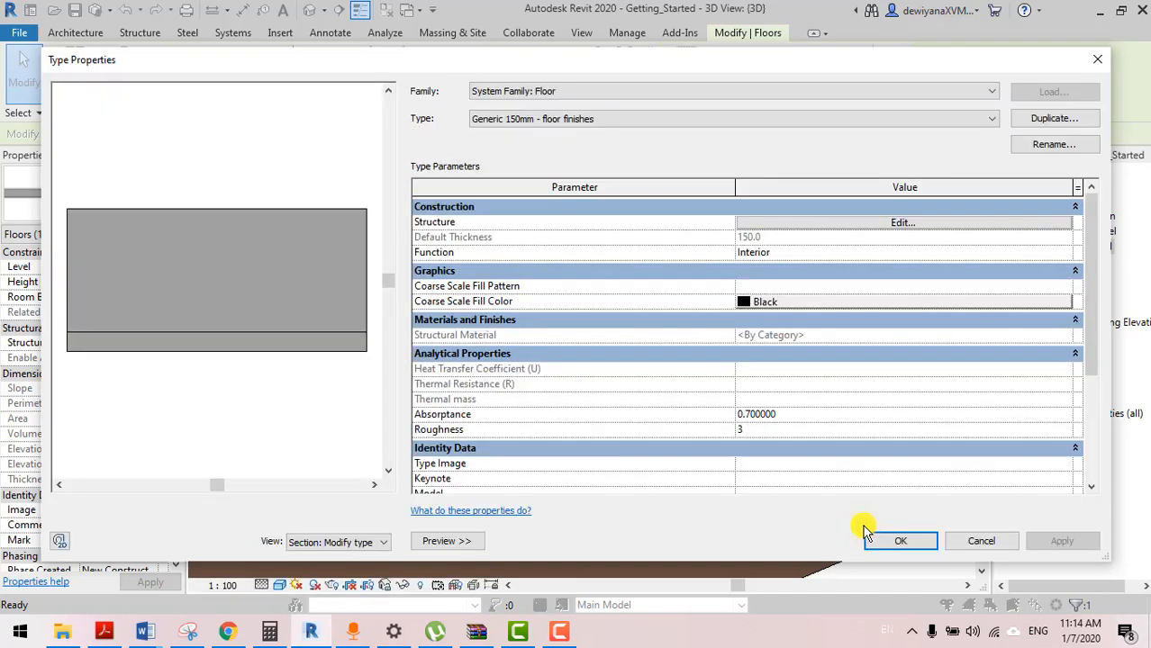
# Move the Finish 1 [4] layer above the upper core boundary in the floor's structure and accept the assembly and type properties
pyautogui.click(887, 225)
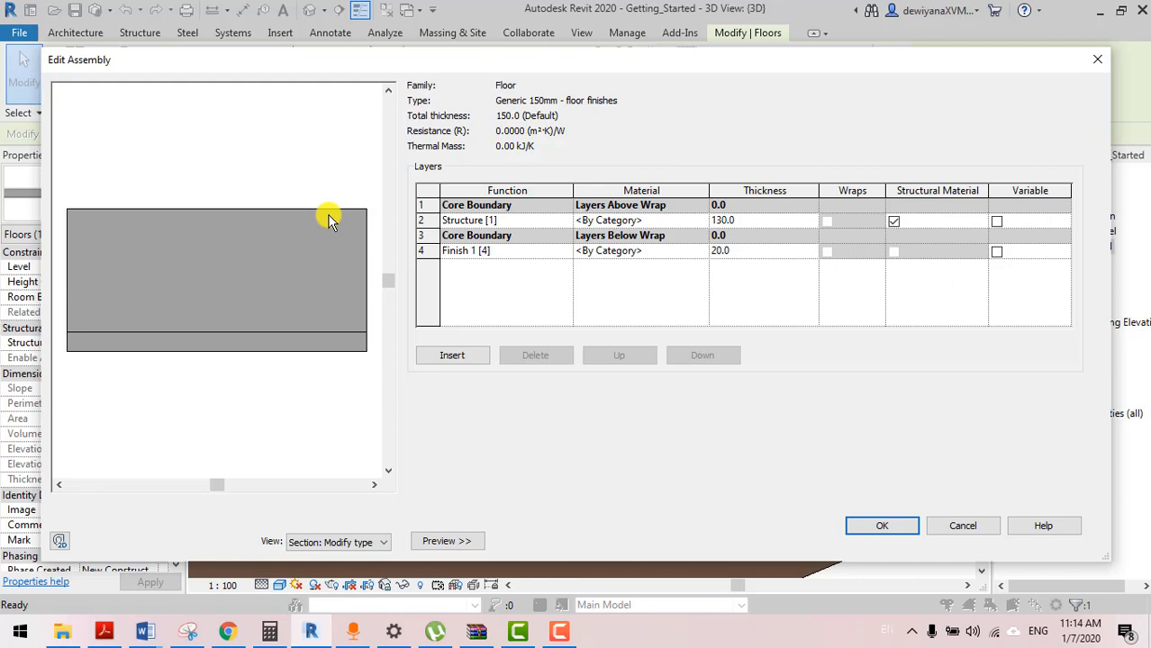
pyautogui.click(647, 251)
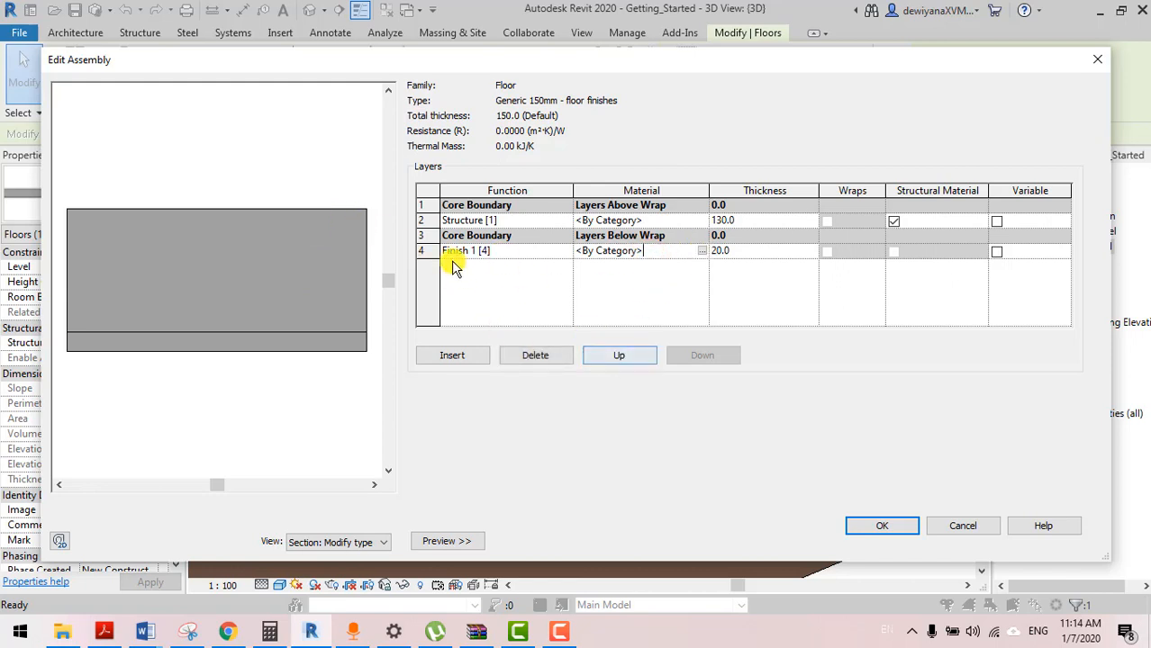
pyautogui.click(431, 252)
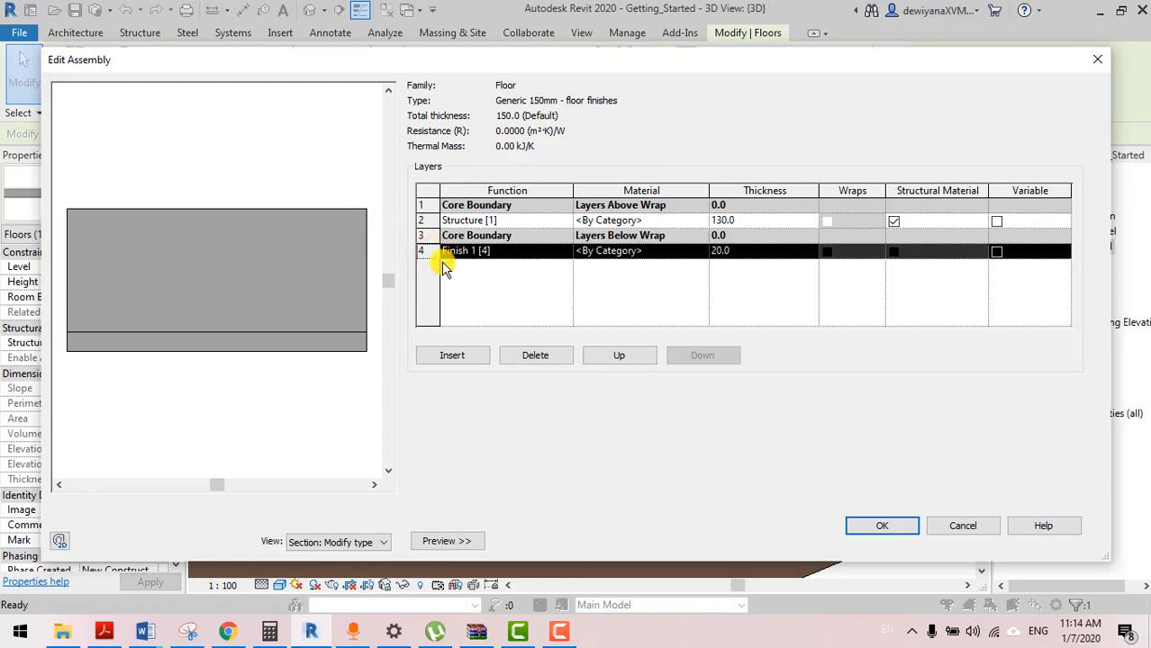
pyautogui.click(610, 355)
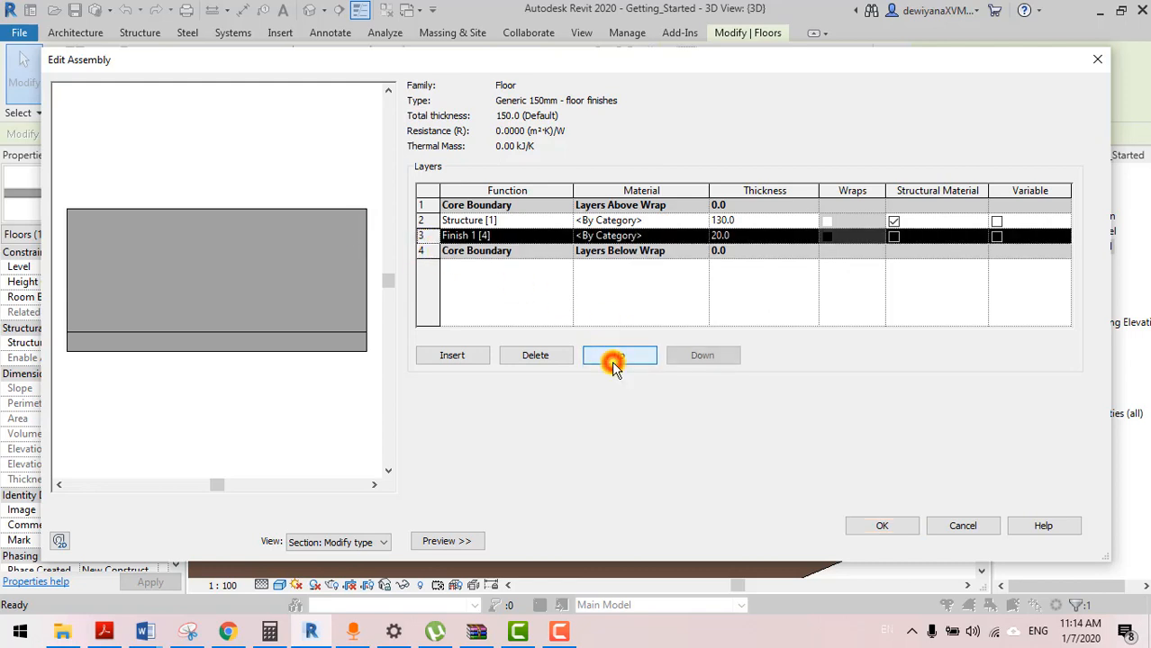
pyautogui.click(611, 355)
pyautogui.click(610, 355)
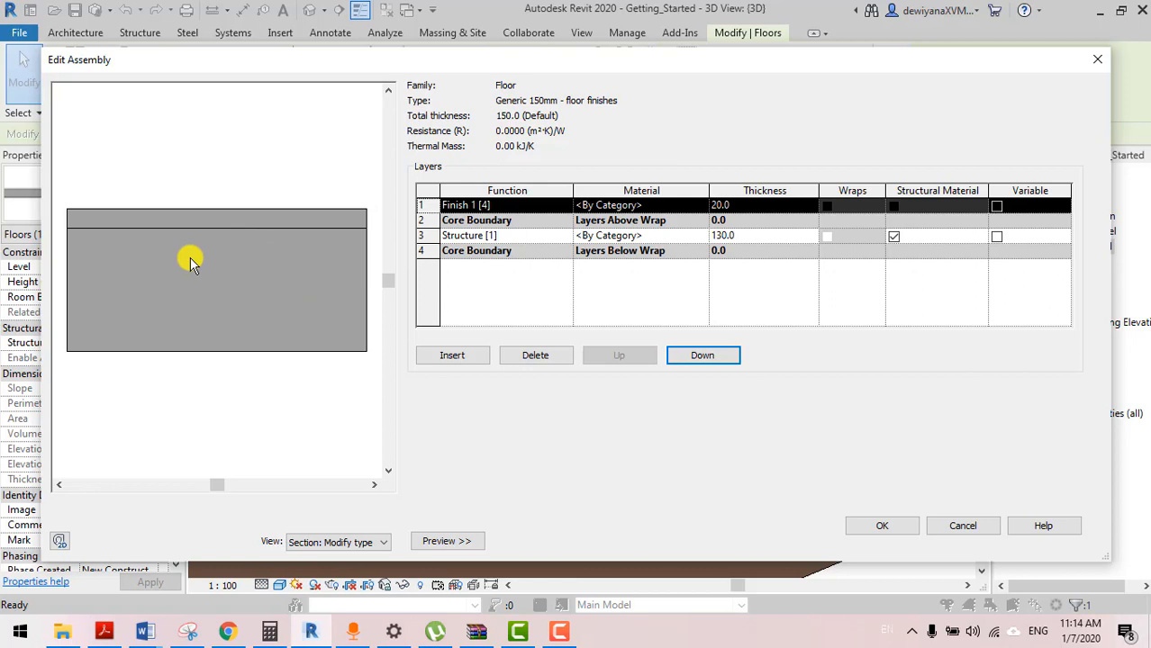
pyautogui.click(881, 526)
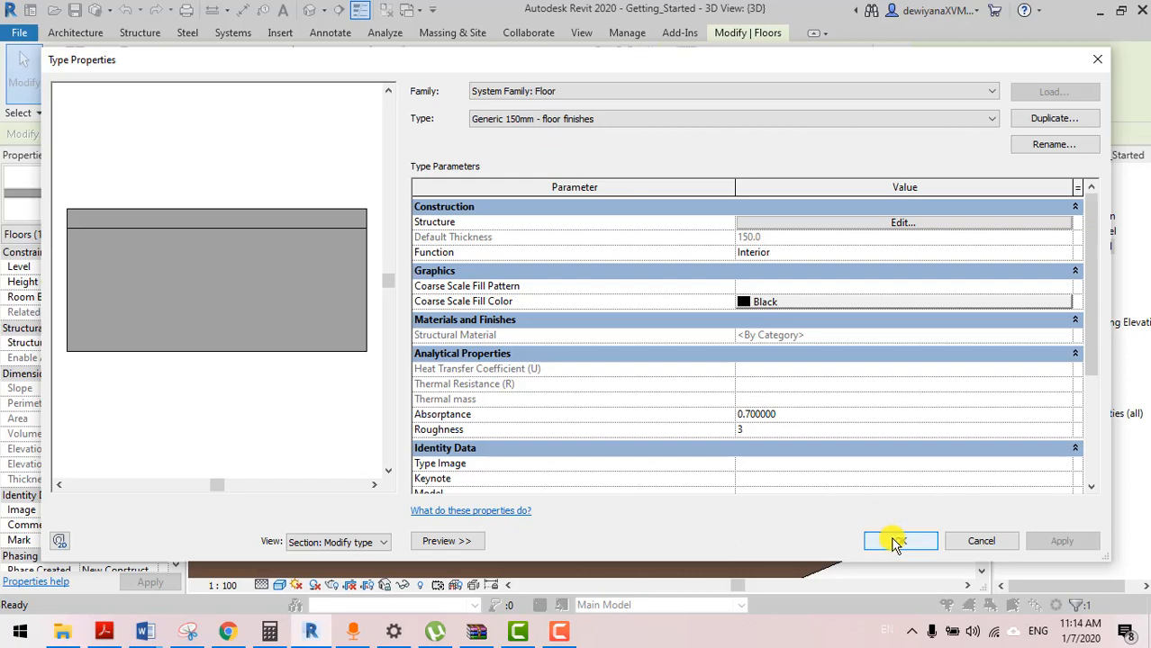
pyautogui.click(889, 539)
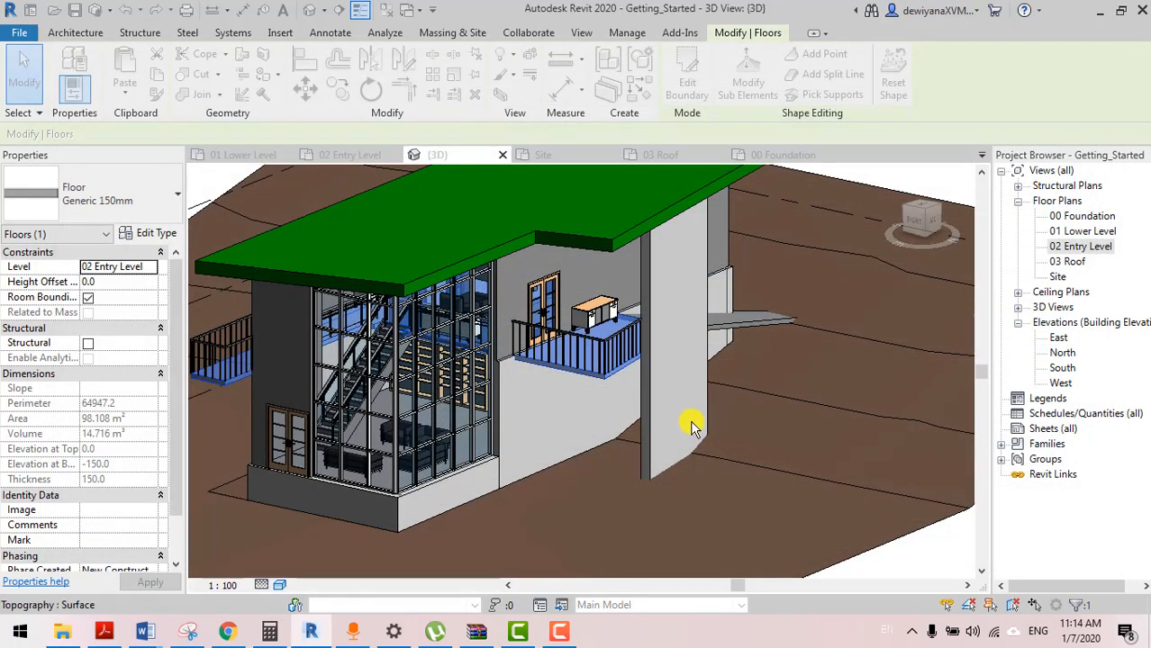
# Create parts from the entry-level floor that uses the Generic 150mm - floor finishes type, and inspect the balcony's corner edge
pyautogui.click(604, 510)
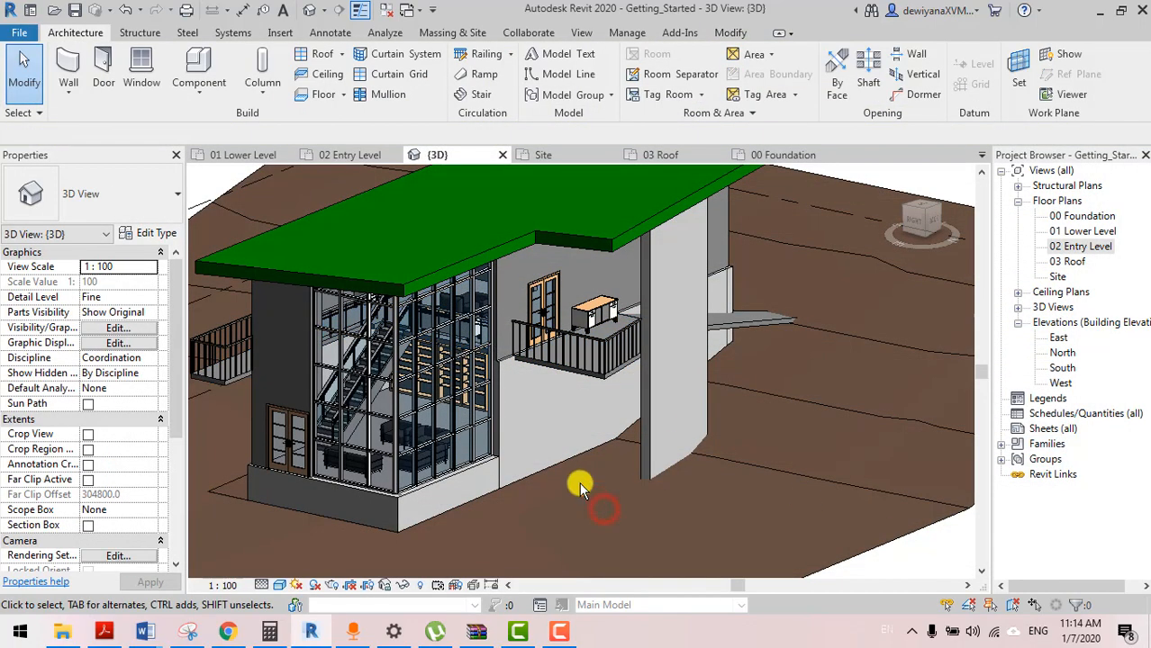
pyautogui.scroll(5, 576, 475)
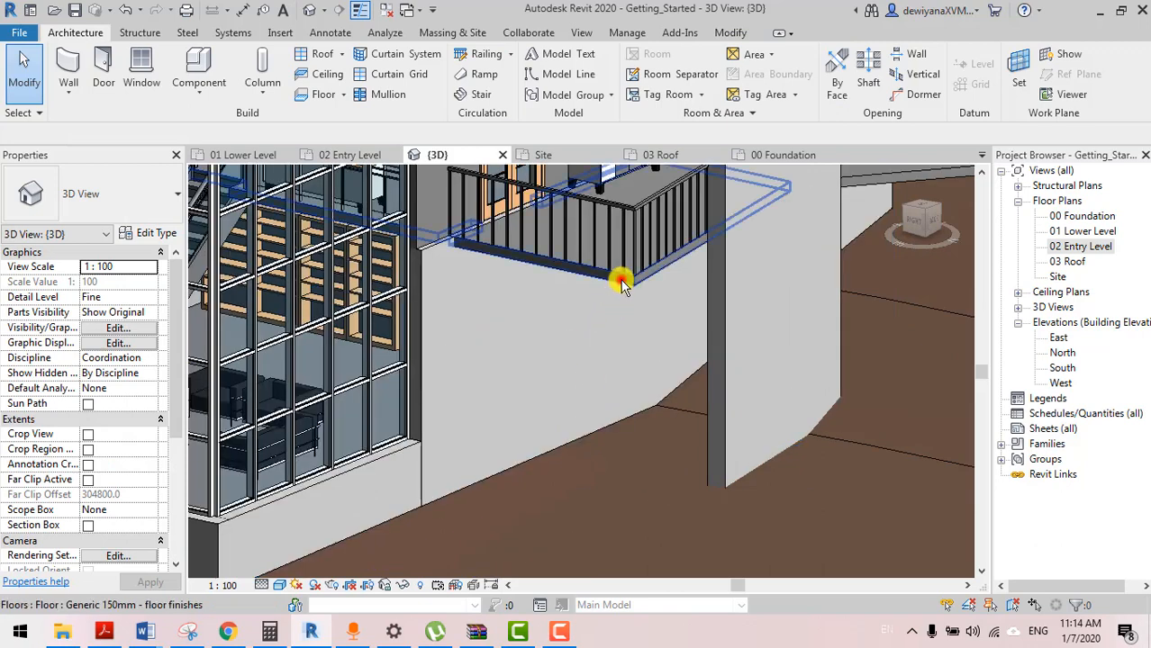
pyautogui.click(621, 281)
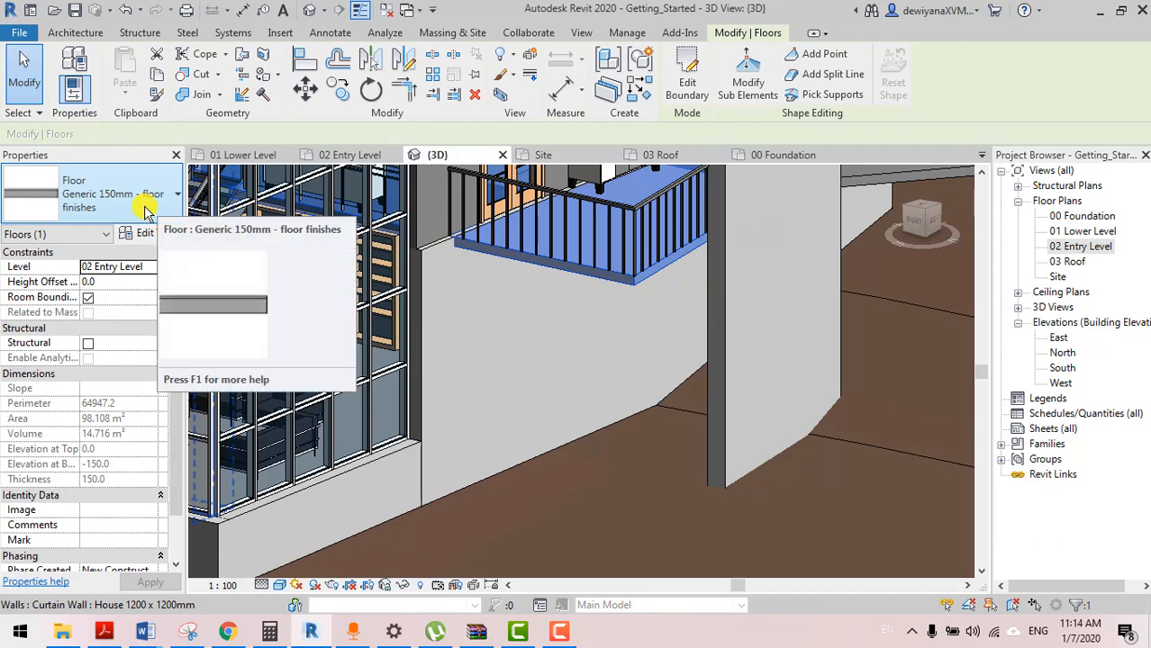
pyautogui.scroll(5, 609, 232)
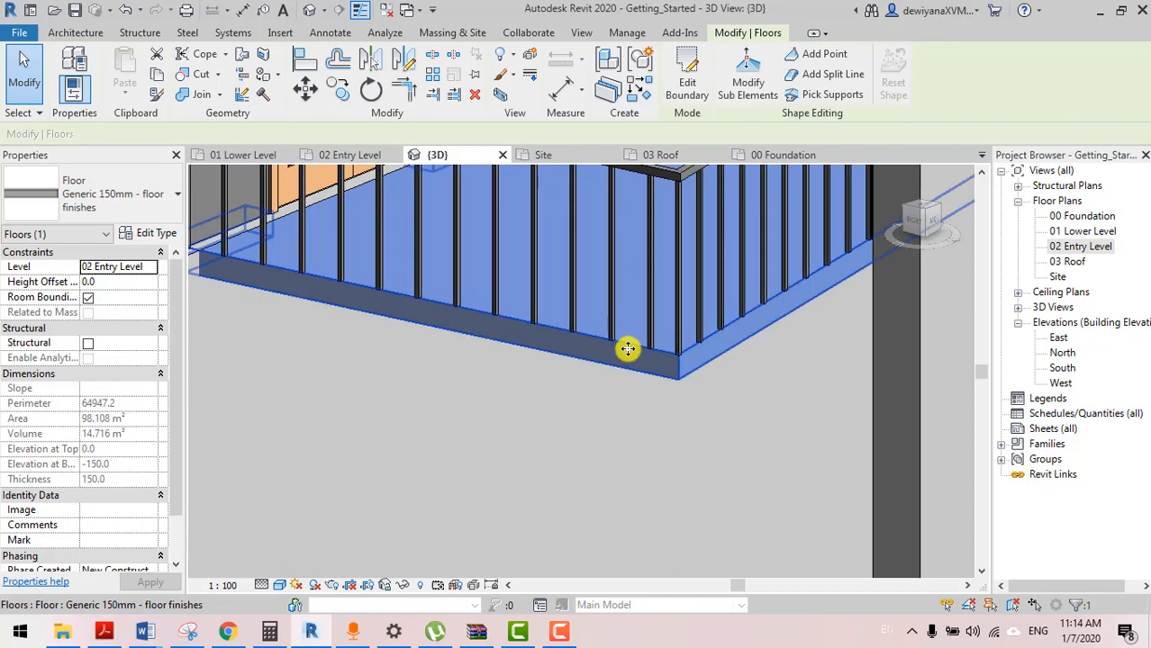
pyautogui.scroll(-2, 609, 427)
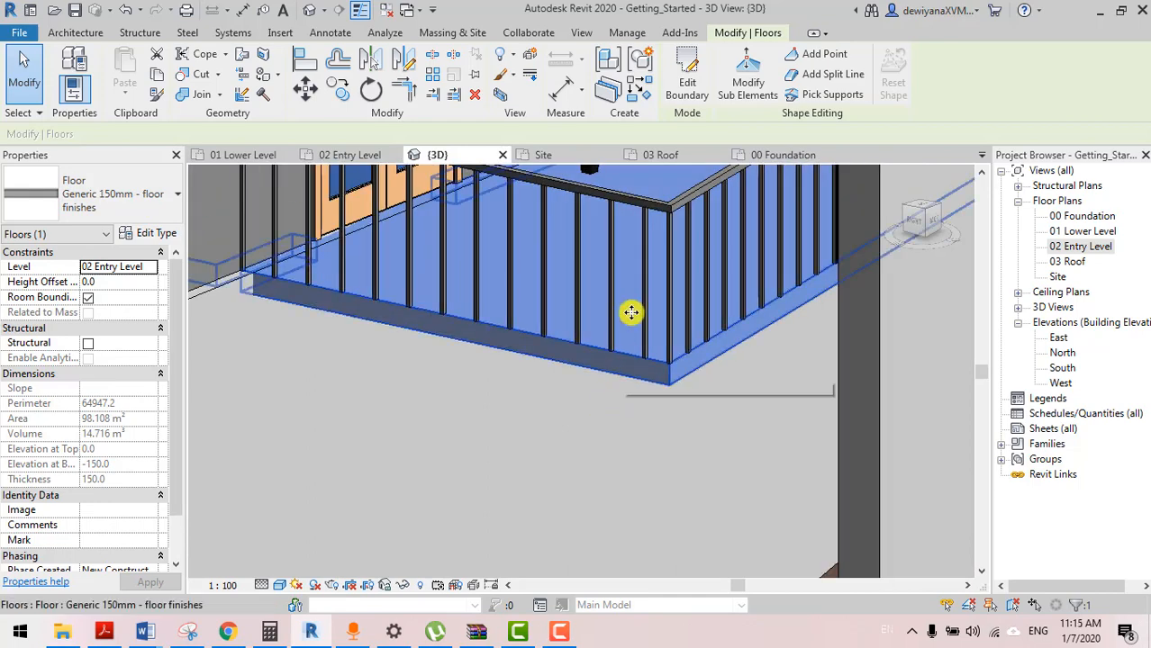
pyautogui.click(609, 98)
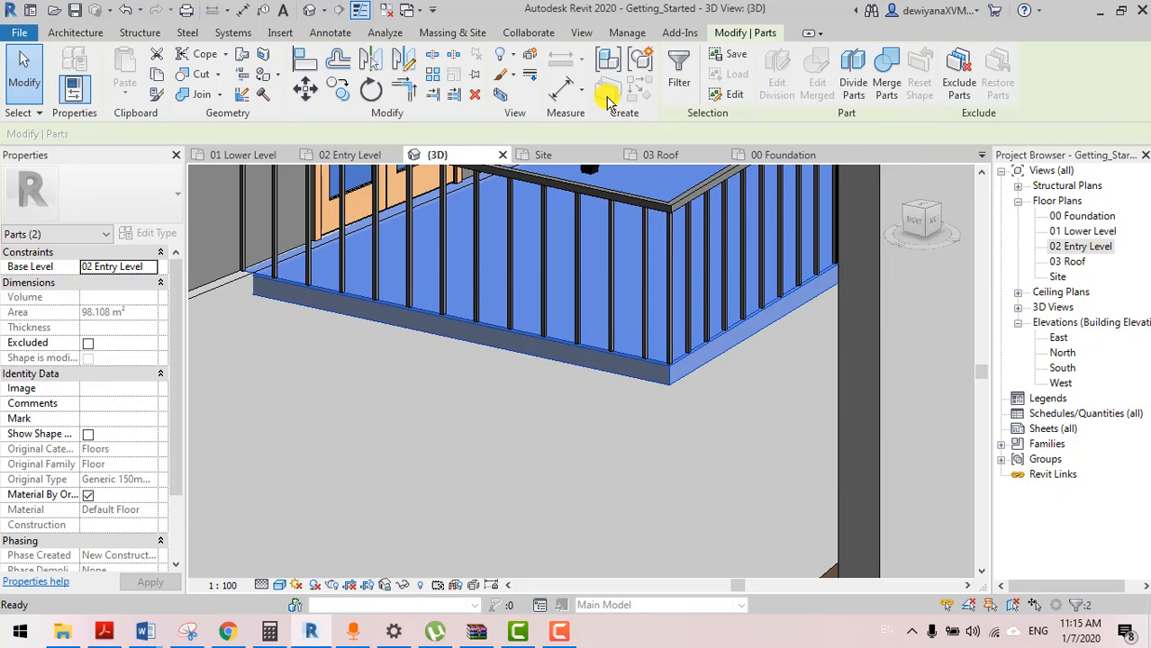
pyautogui.scroll(2, 669, 376)
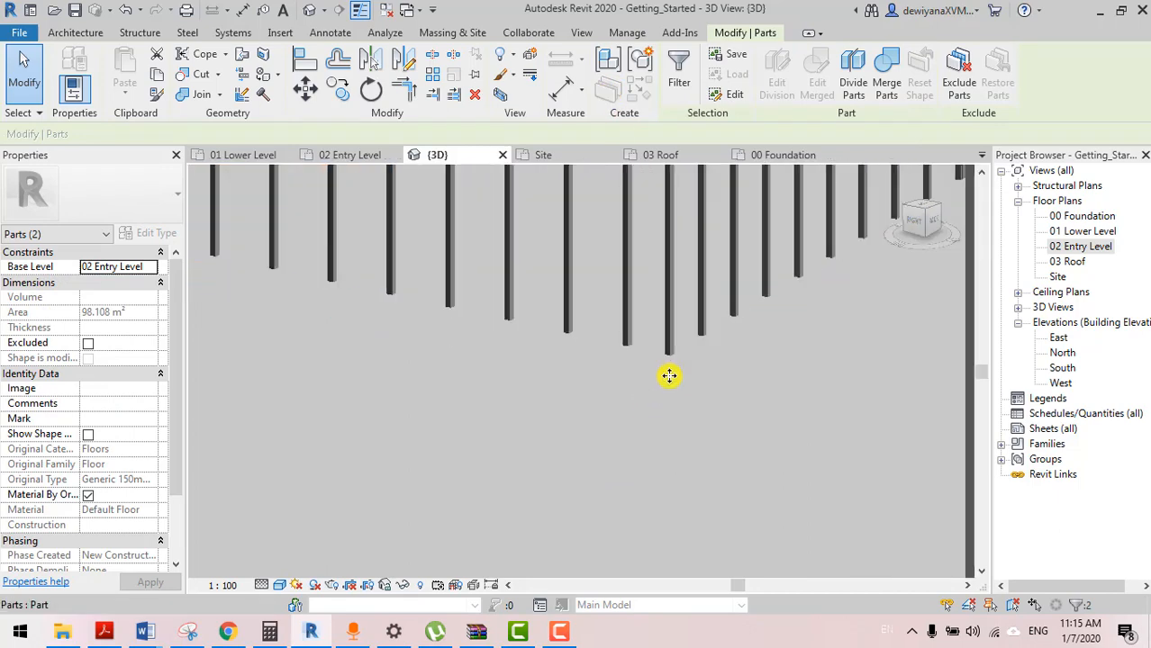
pyautogui.scroll(2, 673, 288)
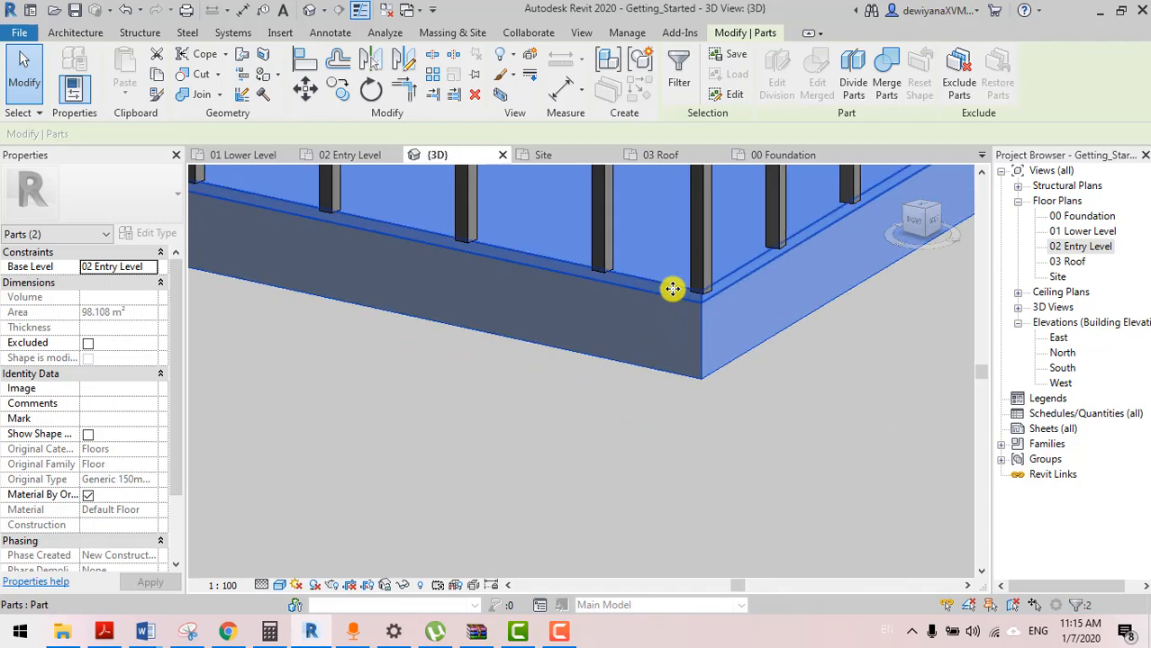
pyautogui.click(313, 417)
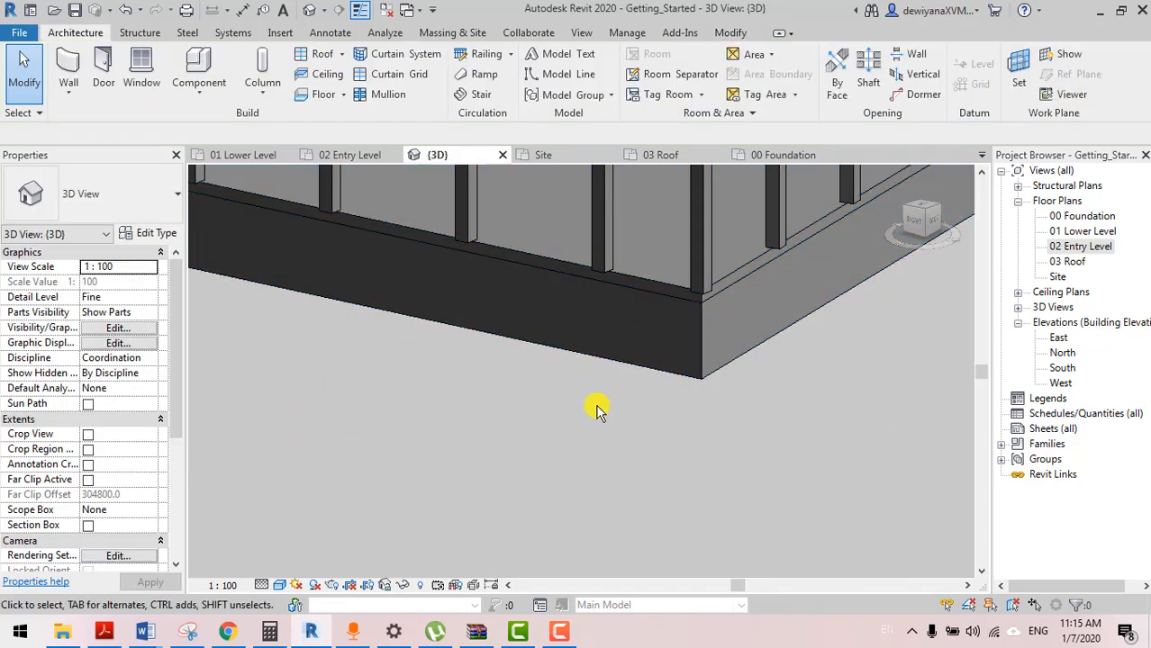
pyautogui.scroll(-4, 597, 406)
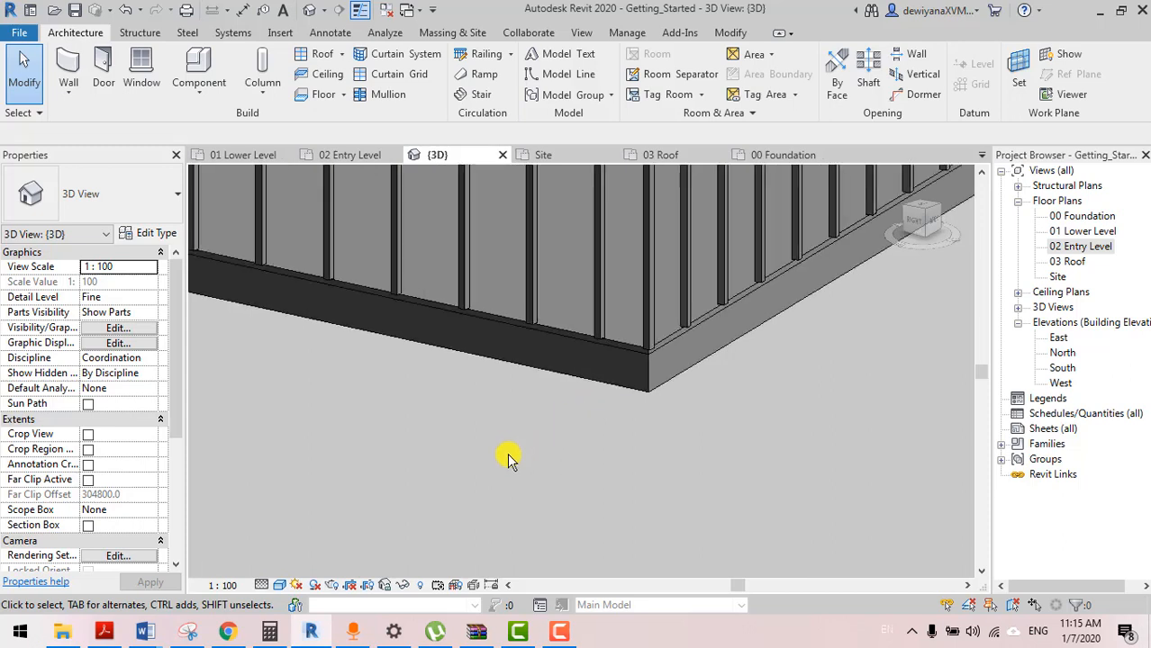
# Start dividing the floor's top finish part in the 02 Entry Level floor plan and open the division sketch
pyautogui.click(559, 332)
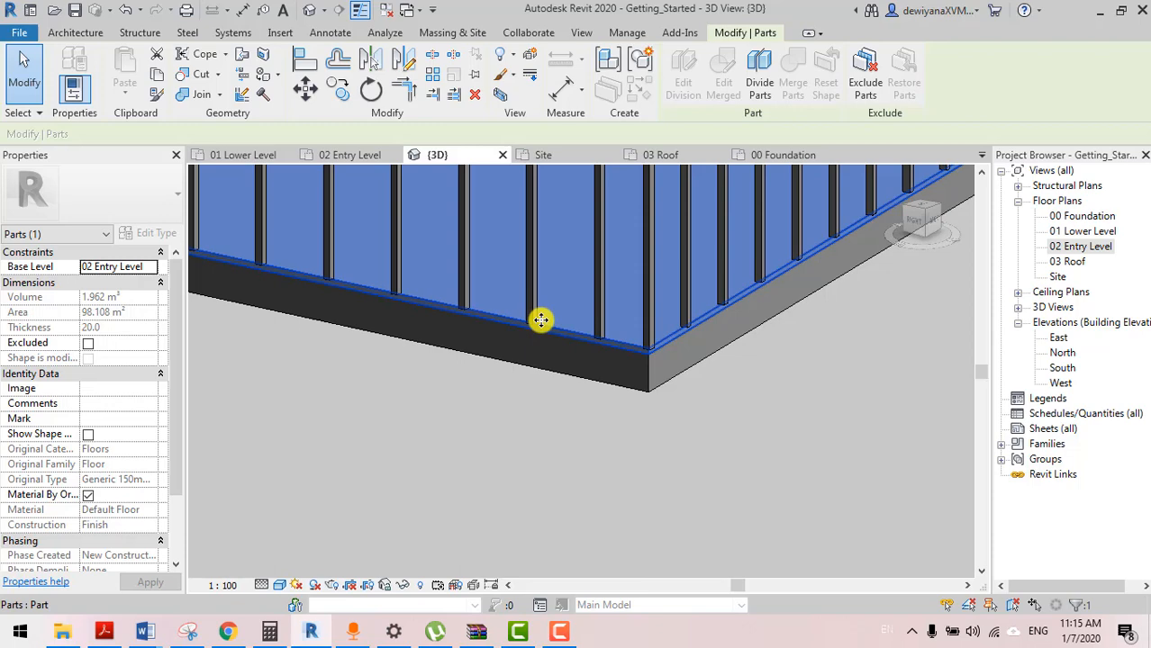
pyautogui.moveTo(542, 321); pyautogui.dragTo(817, 493, button='middle')
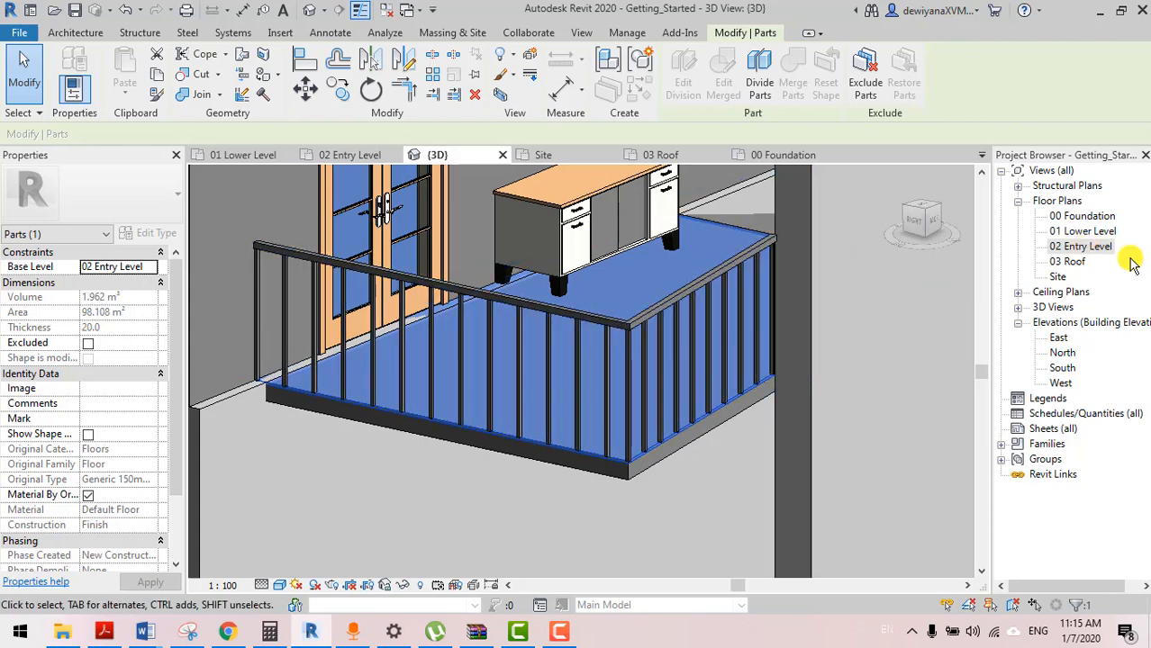
pyautogui.doubleClick(1098, 246)
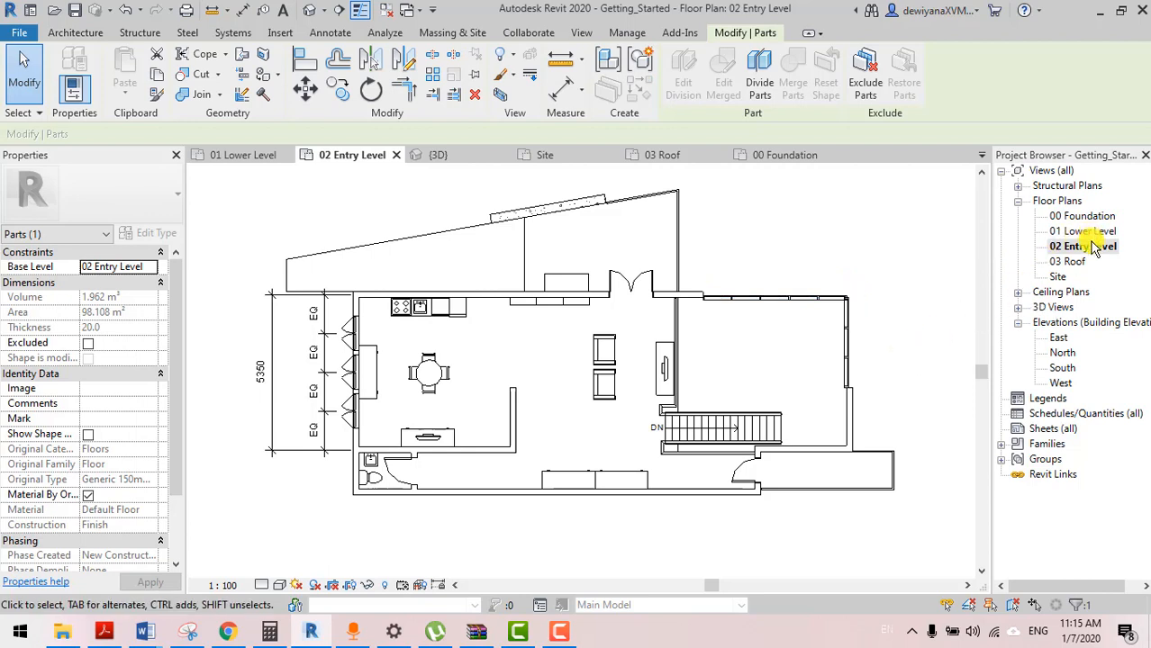
pyautogui.click(760, 77)
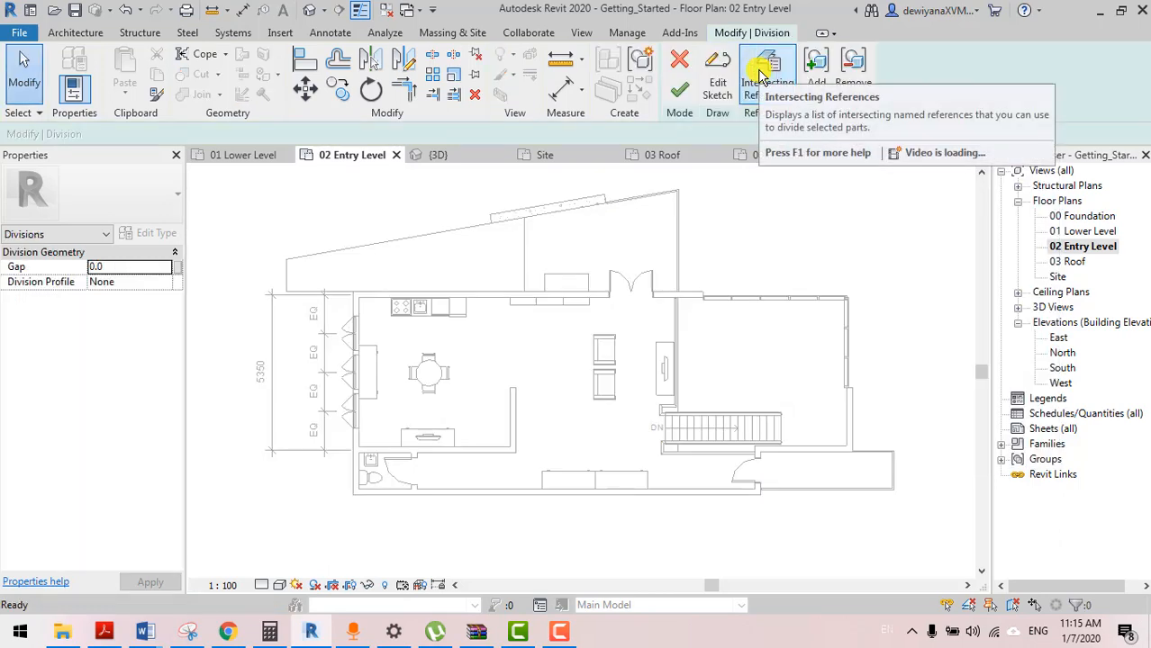
pyautogui.click(717, 94)
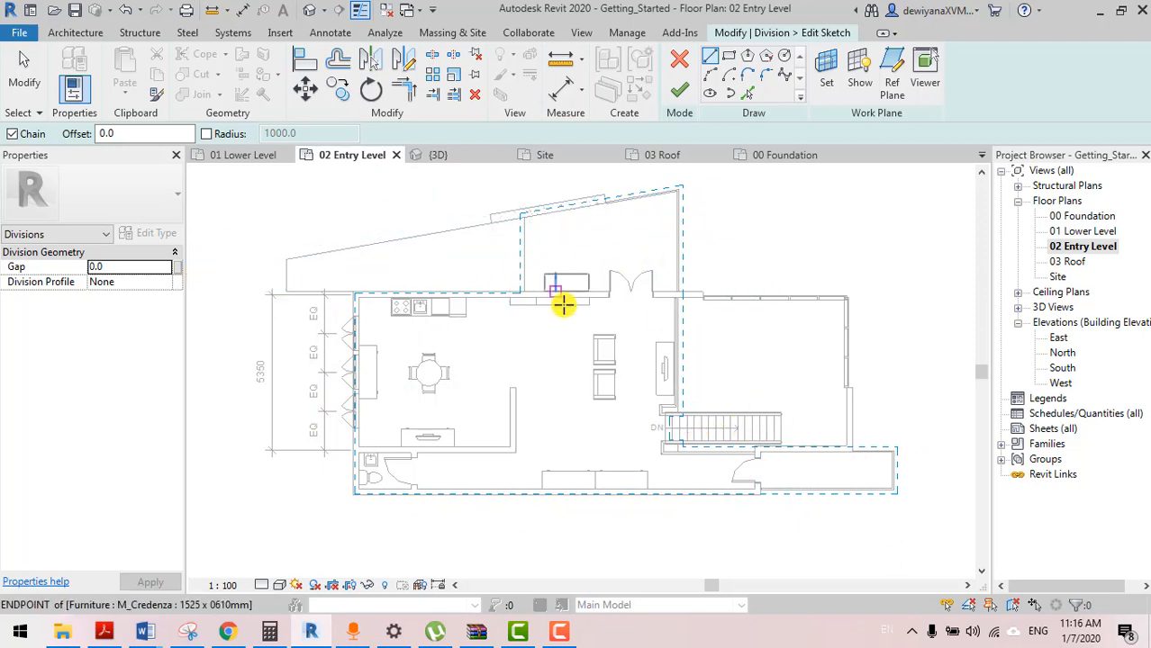
# Draw a horizontal division line along the exterior wall with the double door, separating the balcony from the interior, past the floor's edge
pyautogui.click(711, 57)
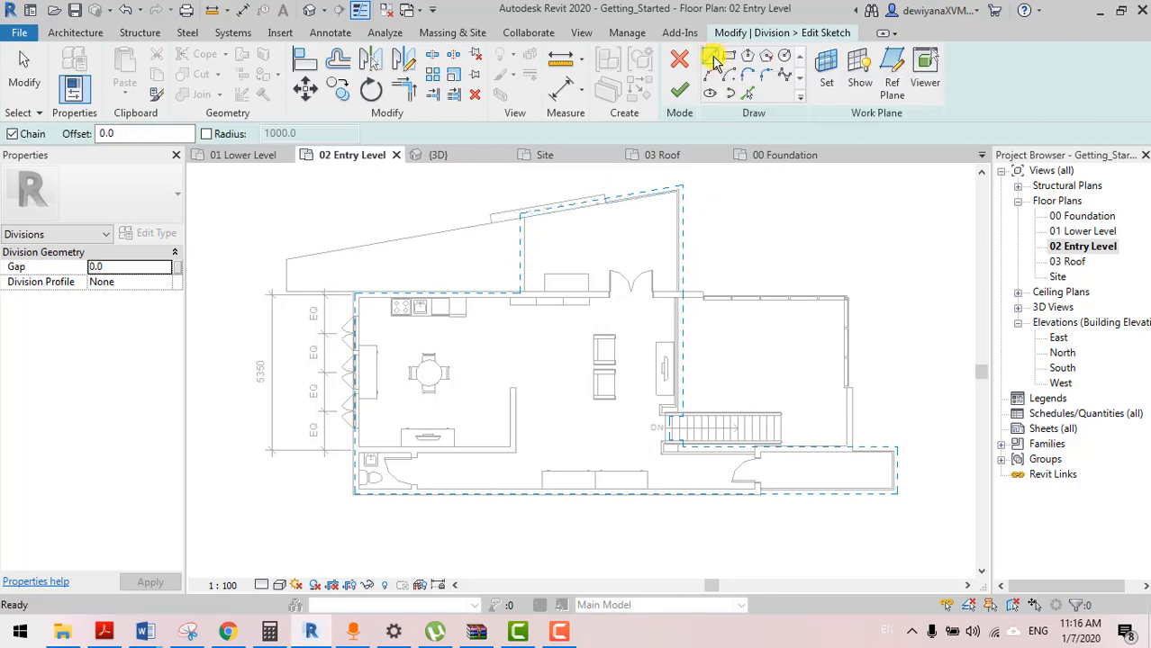
pyautogui.scroll(2, 731, 322)
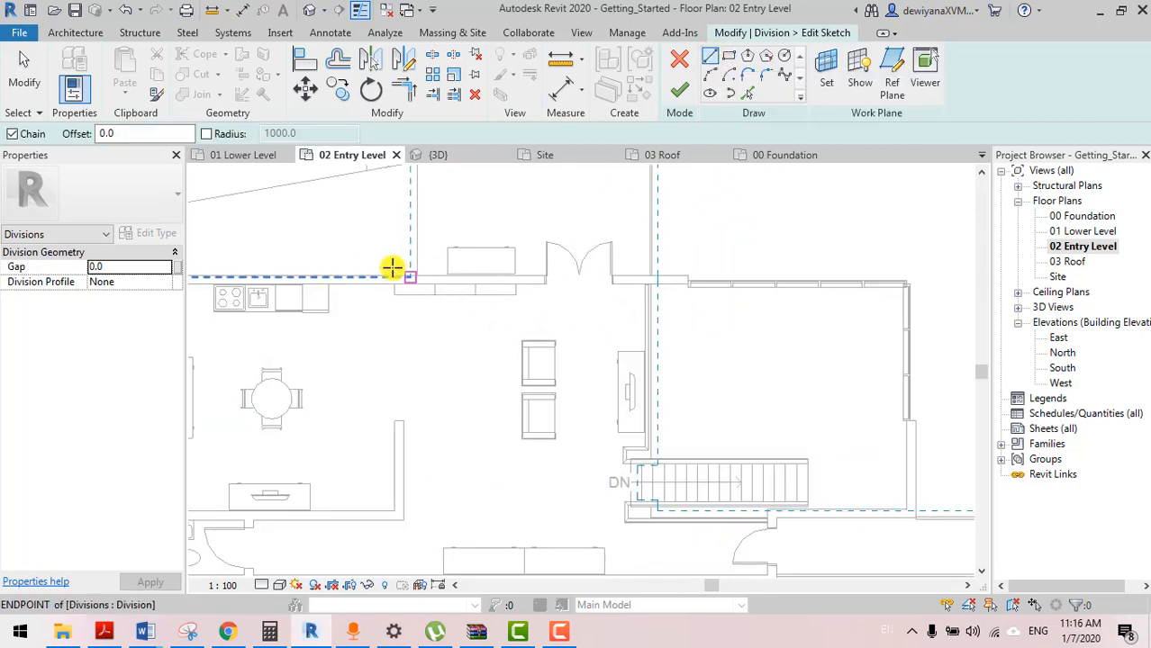
pyautogui.scroll(-2, 615, 268)
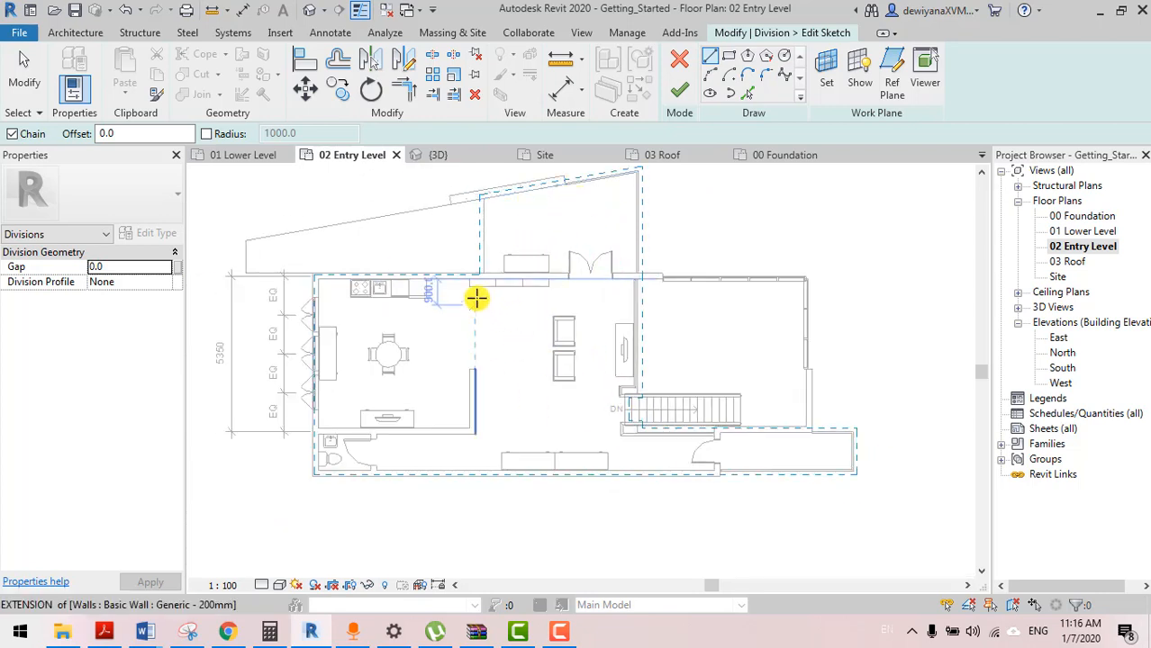
pyautogui.scroll(2, 479, 290)
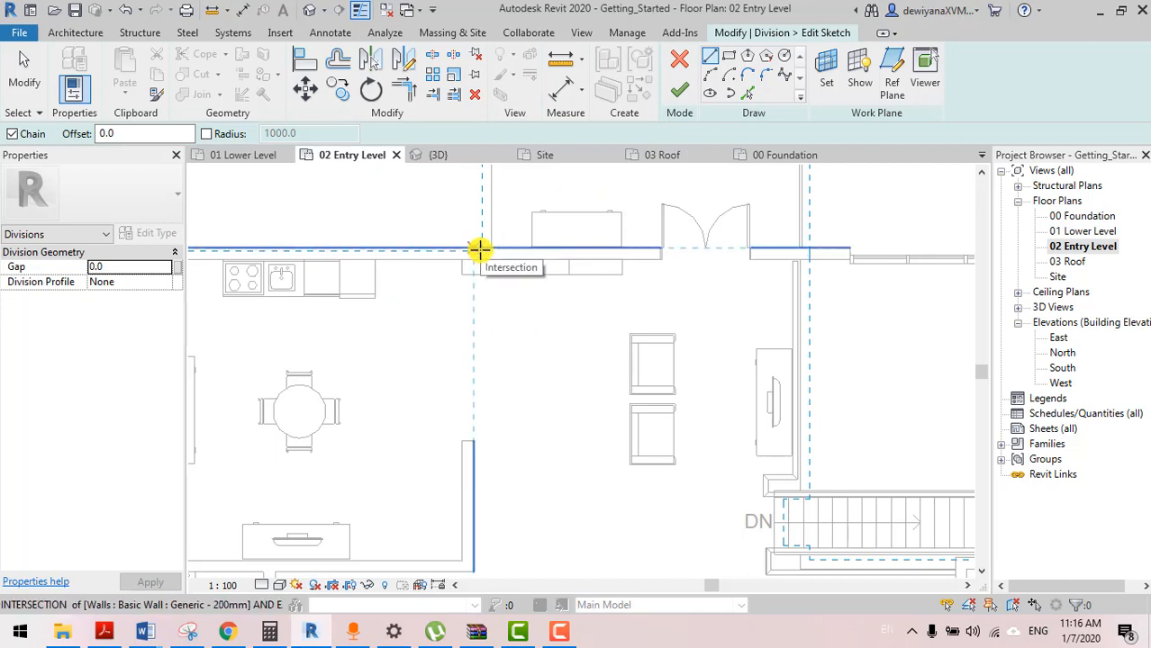
pyautogui.click(480, 250)
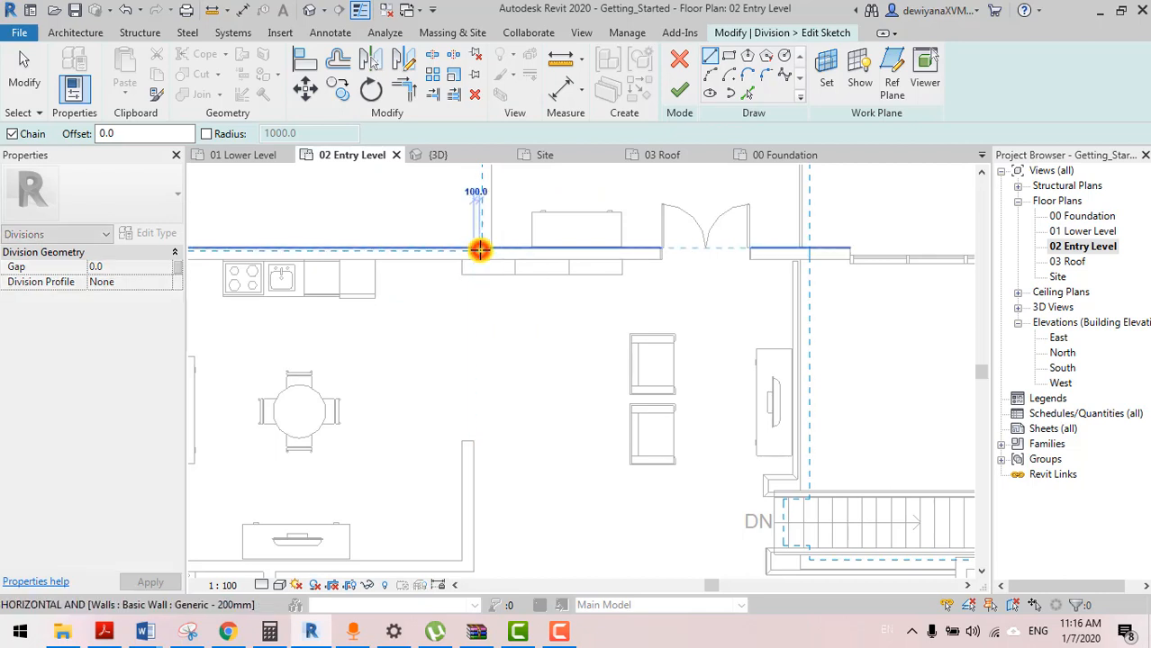
pyautogui.click(828, 249)
pyautogui.scroll(-3, 823, 360)
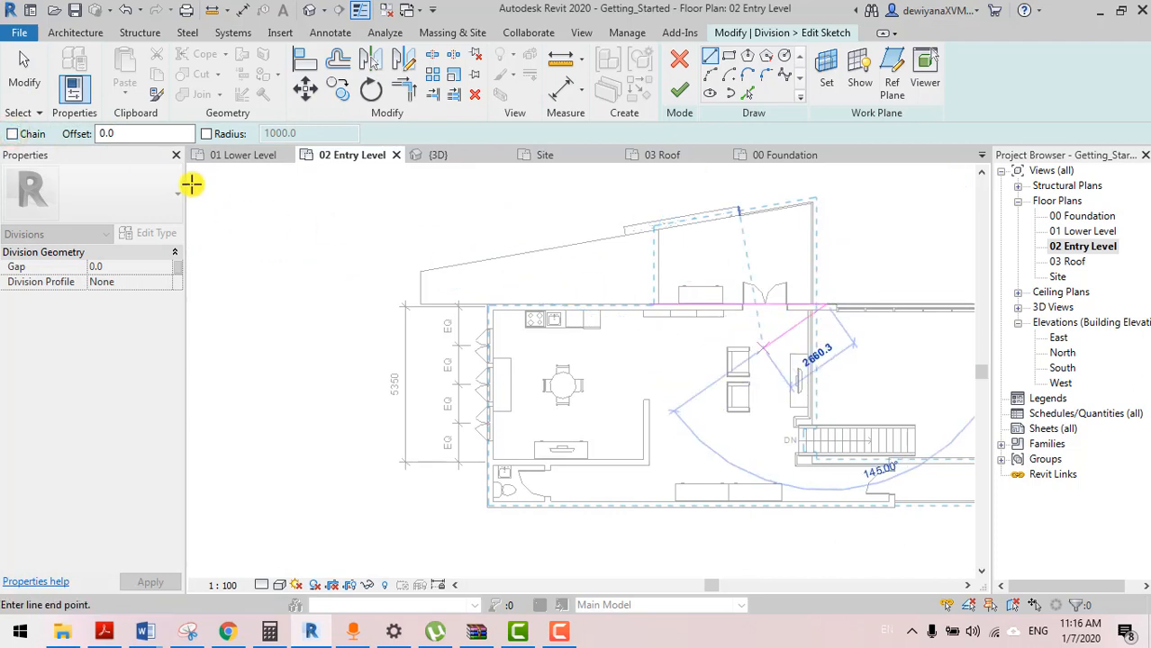
pyautogui.click(30, 82)
pyautogui.scroll(3, 809, 463)
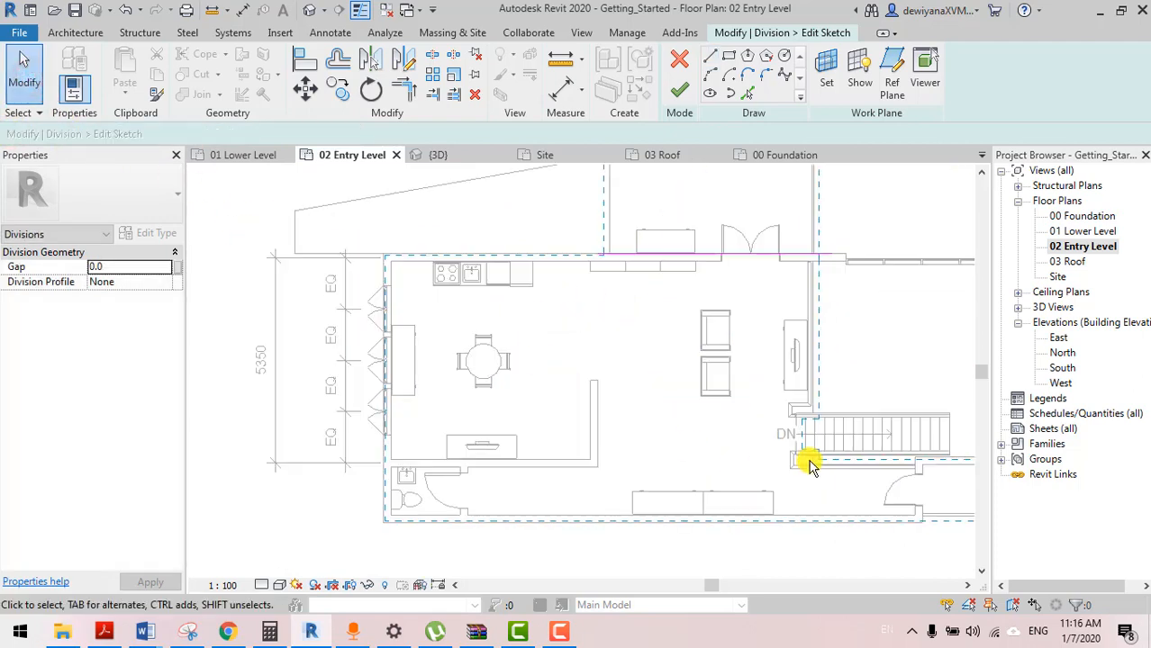
pyautogui.scroll(-2, 810, 463)
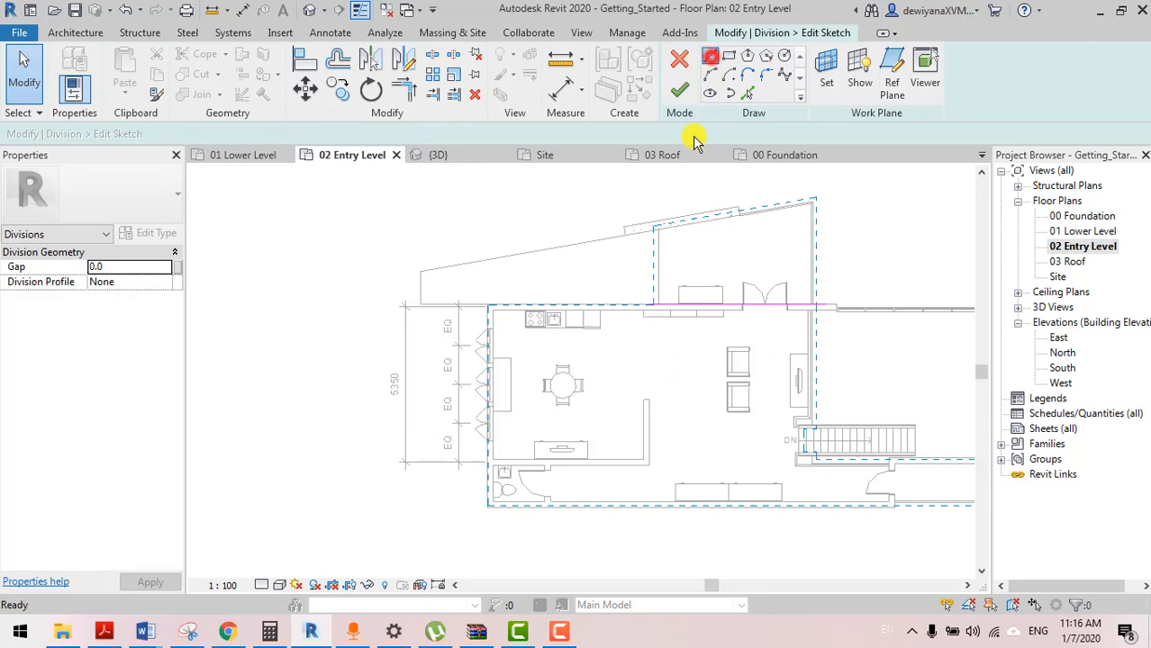
# Draw chained division lines around the kitchen and dining area: about 5950 mm along the partition wall, then about 5700 mm past the exterior wall
pyautogui.click(710, 56)
pyautogui.click(13, 133)
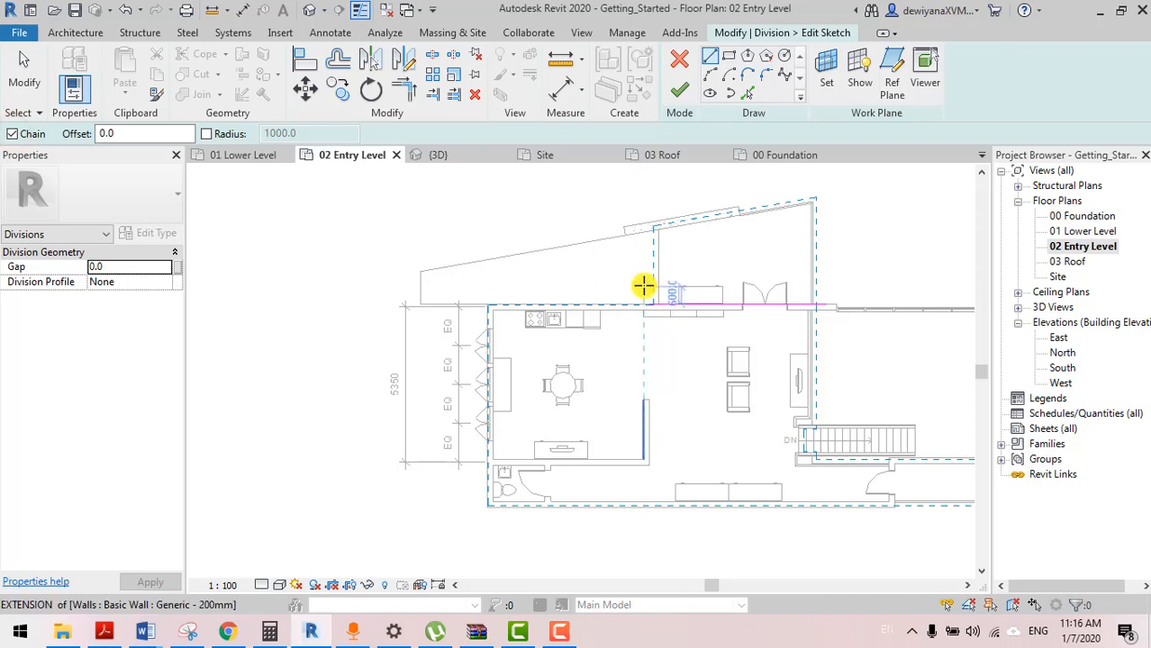
pyautogui.click(643, 285)
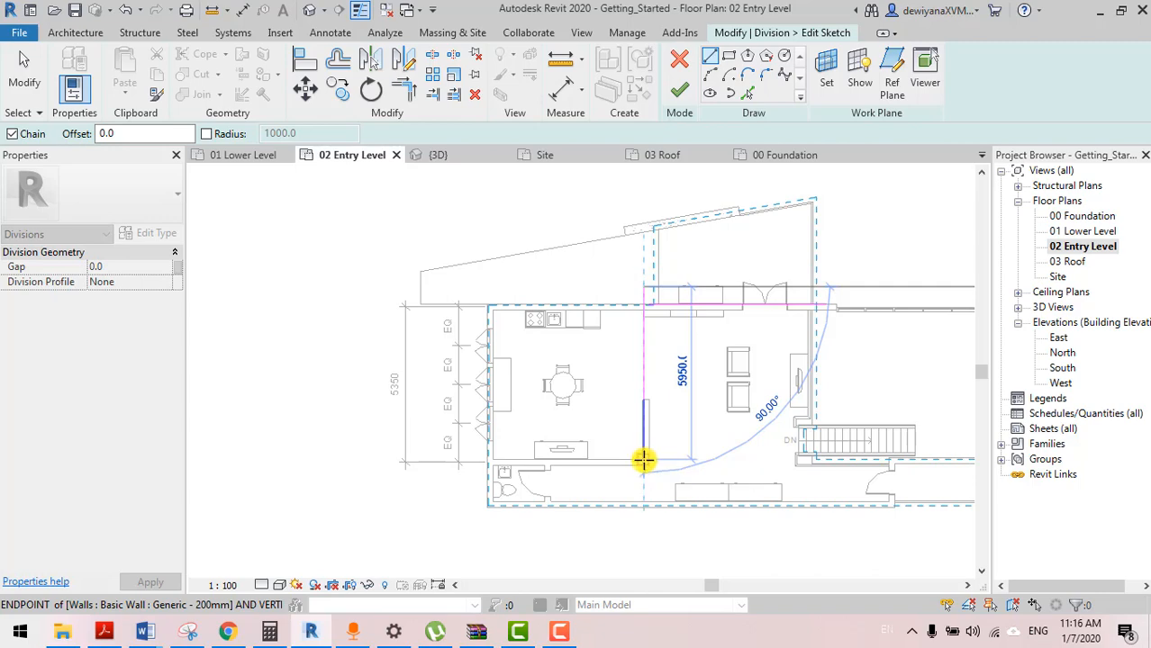
pyautogui.scroll(4, 645, 460)
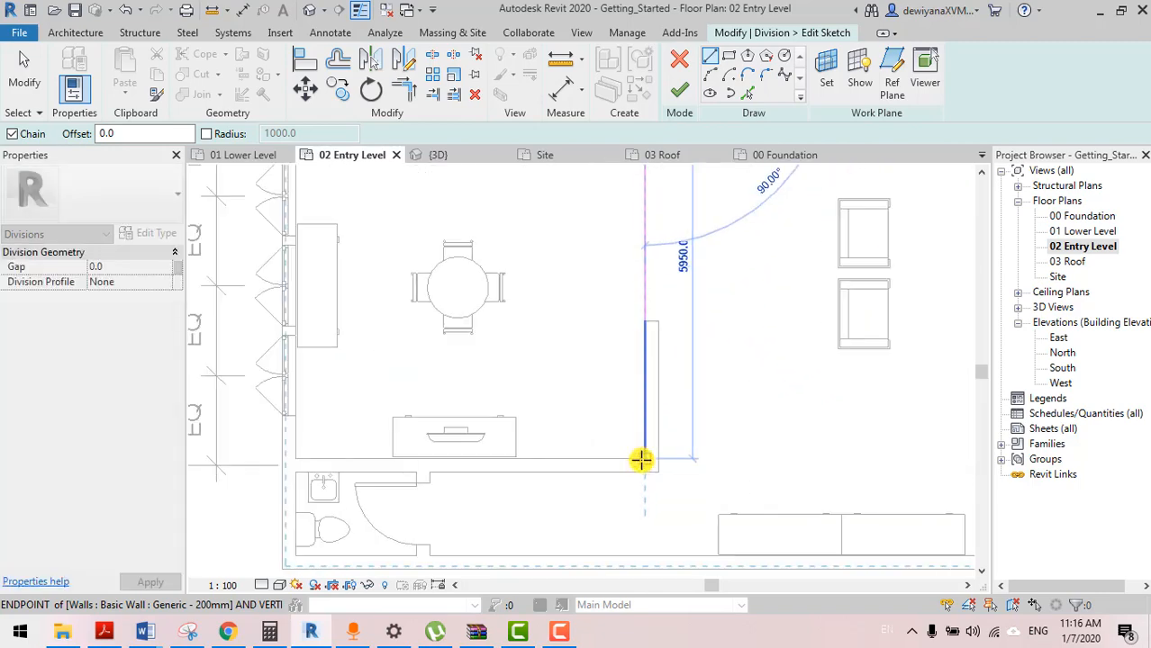
pyautogui.click(645, 457)
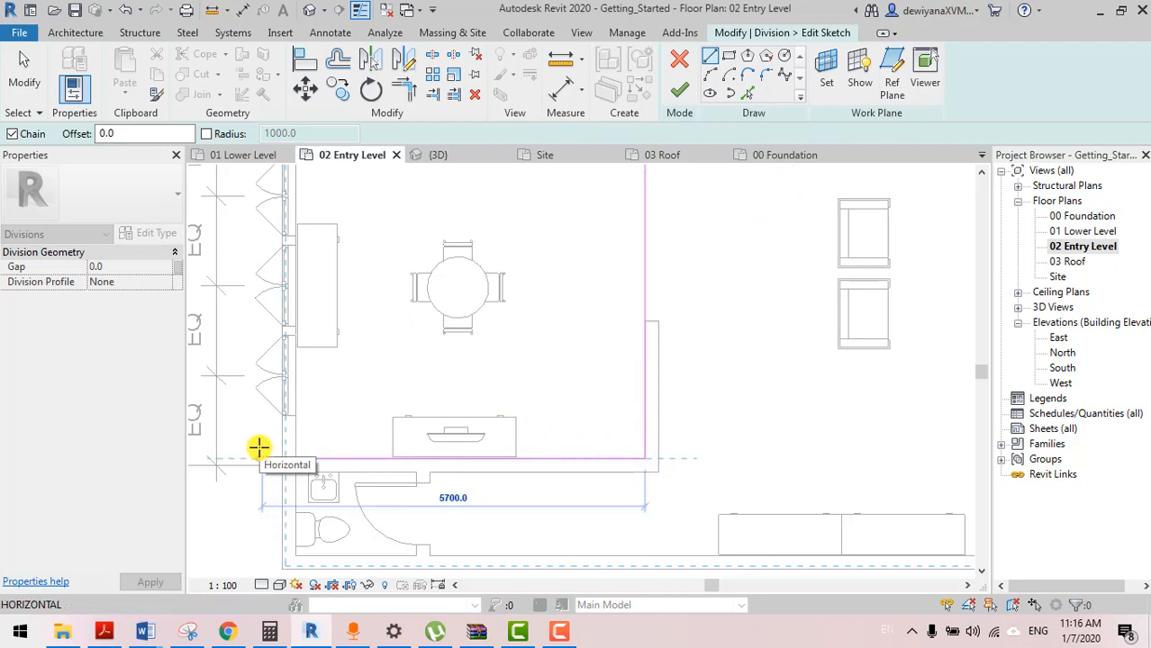
pyautogui.click(258, 450)
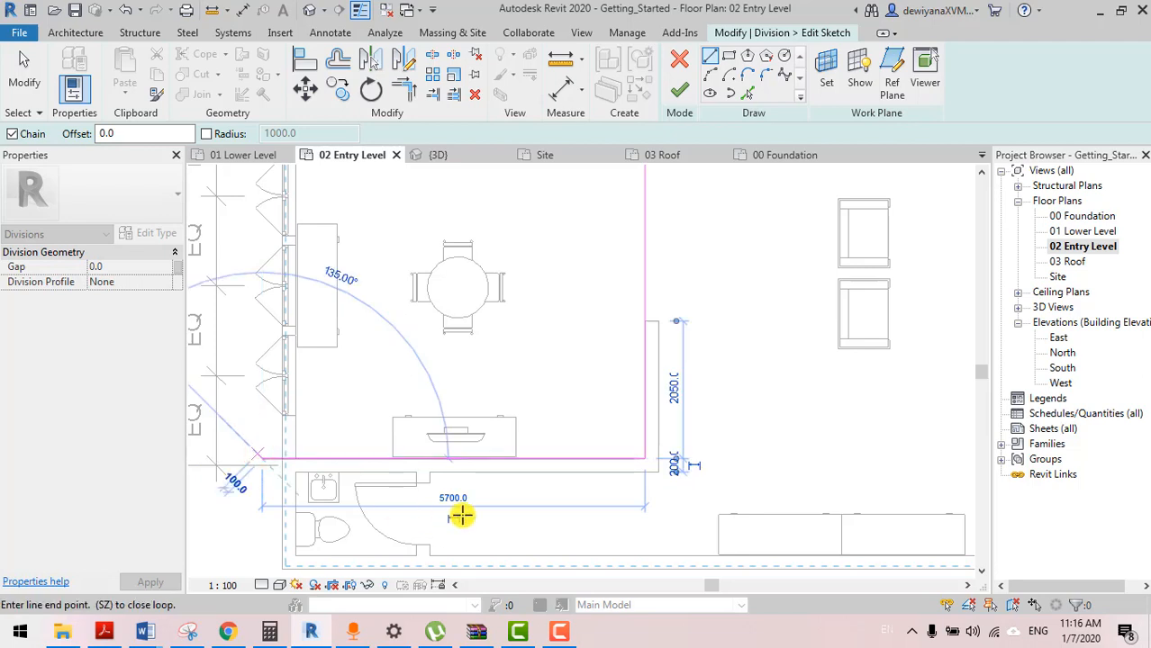
pyautogui.scroll(-3, 460, 511)
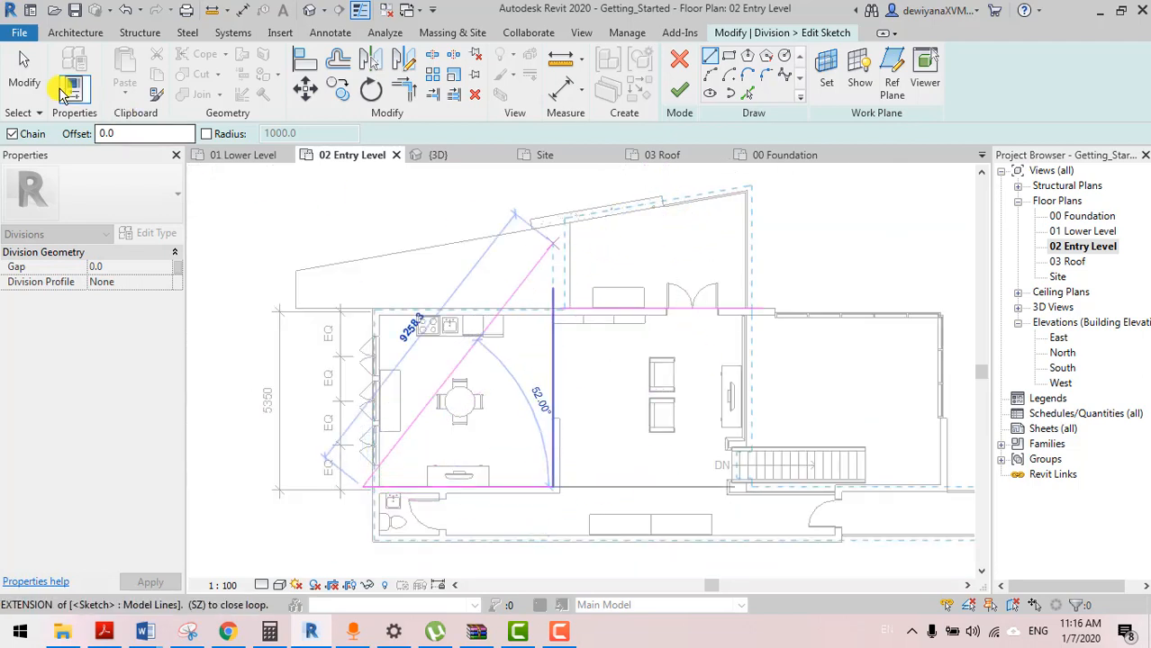
pyautogui.click(27, 81)
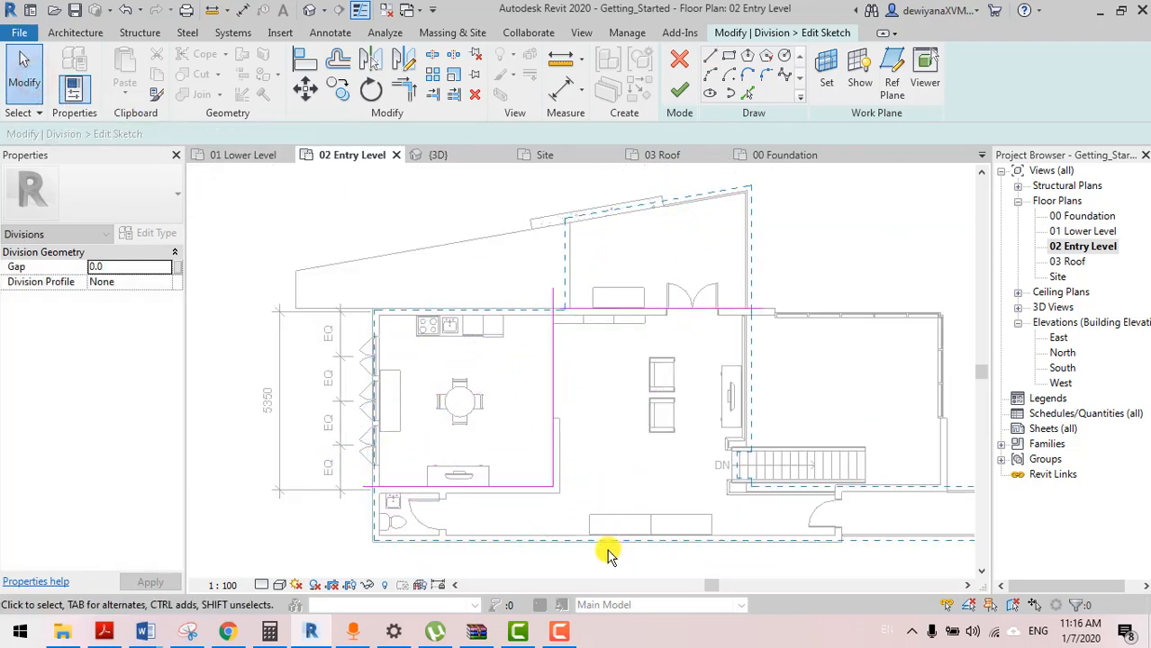
# Draw a vertical division line through the toilet's door wall, from the horizontal division line past the floor's outer edge
pyautogui.moveTo(631, 540)
pyautogui.mouseDown(button='middle')
pyautogui.moveTo(654, 501)
pyautogui.moveTo(619, 478)
pyautogui.mouseUp(button='middle')
pyautogui.scroll(3, 442, 458)
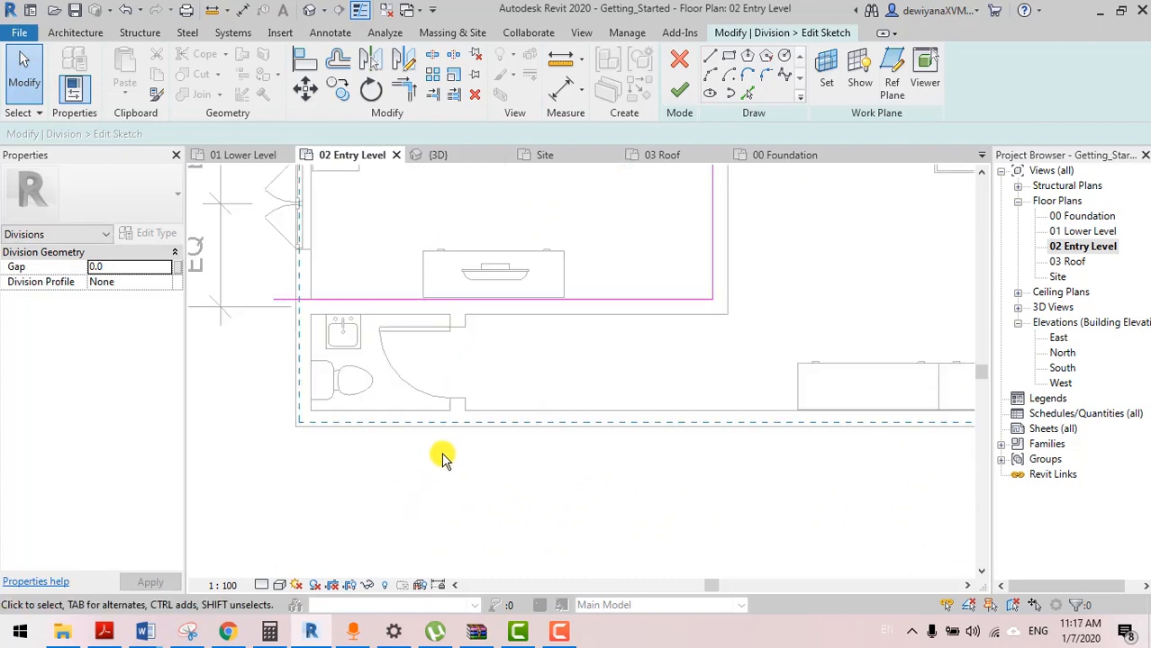
pyautogui.click(710, 56)
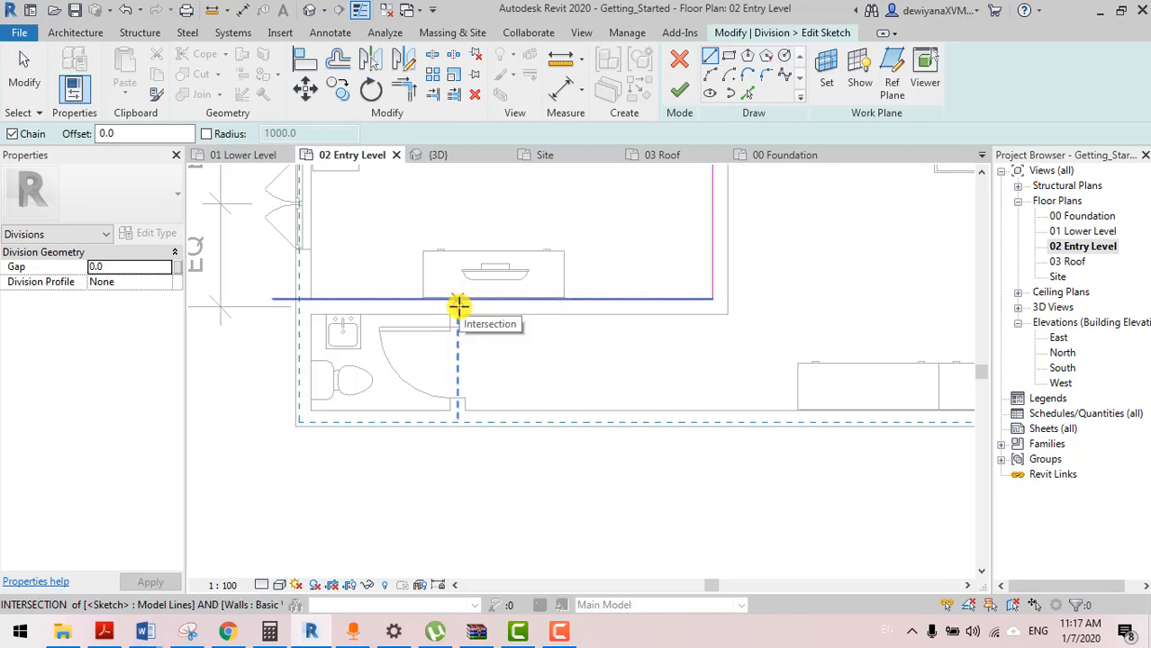
pyautogui.click(458, 306)
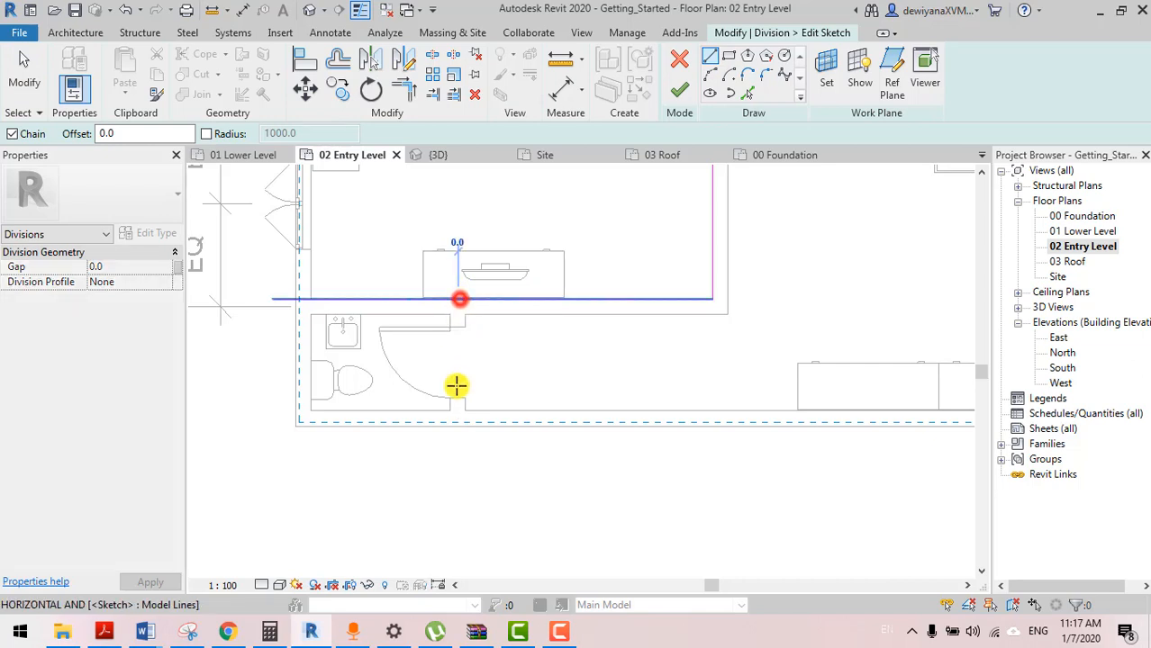
pyautogui.click(455, 467)
pyautogui.scroll(-2, 552, 524)
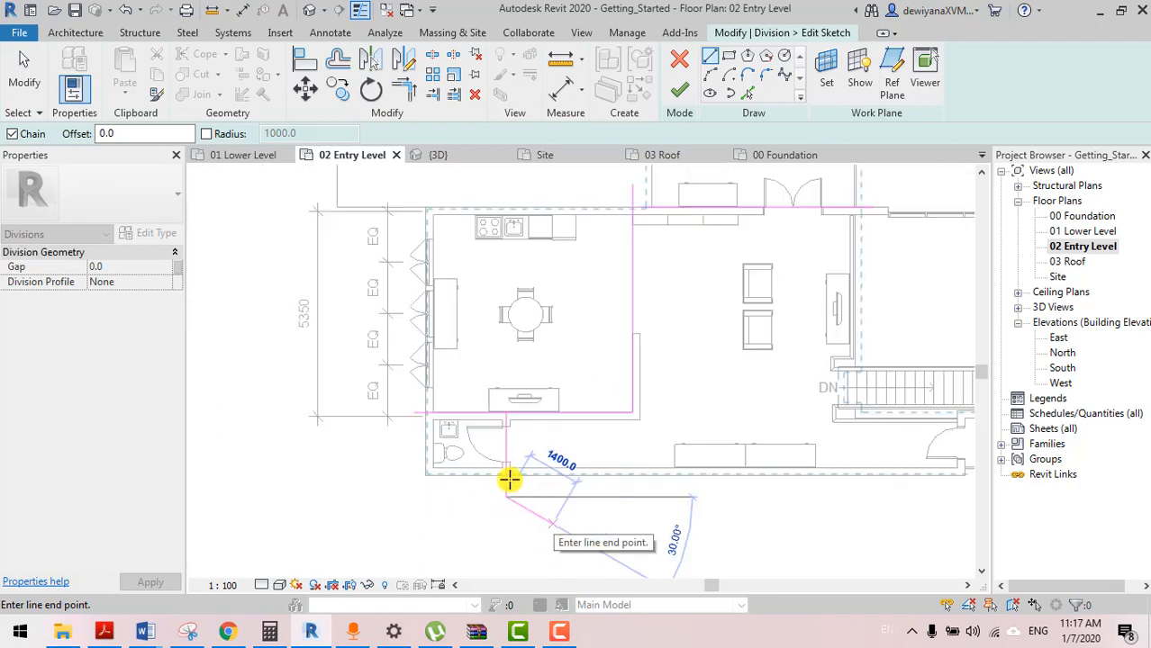
pyautogui.click(20, 80)
# Draw a vertical division line about 2100 mm long across the exterior door opening near the stairs, extending past the floor's edge
pyautogui.moveTo(772, 551); pyautogui.dragTo(601, 529, button='middle')
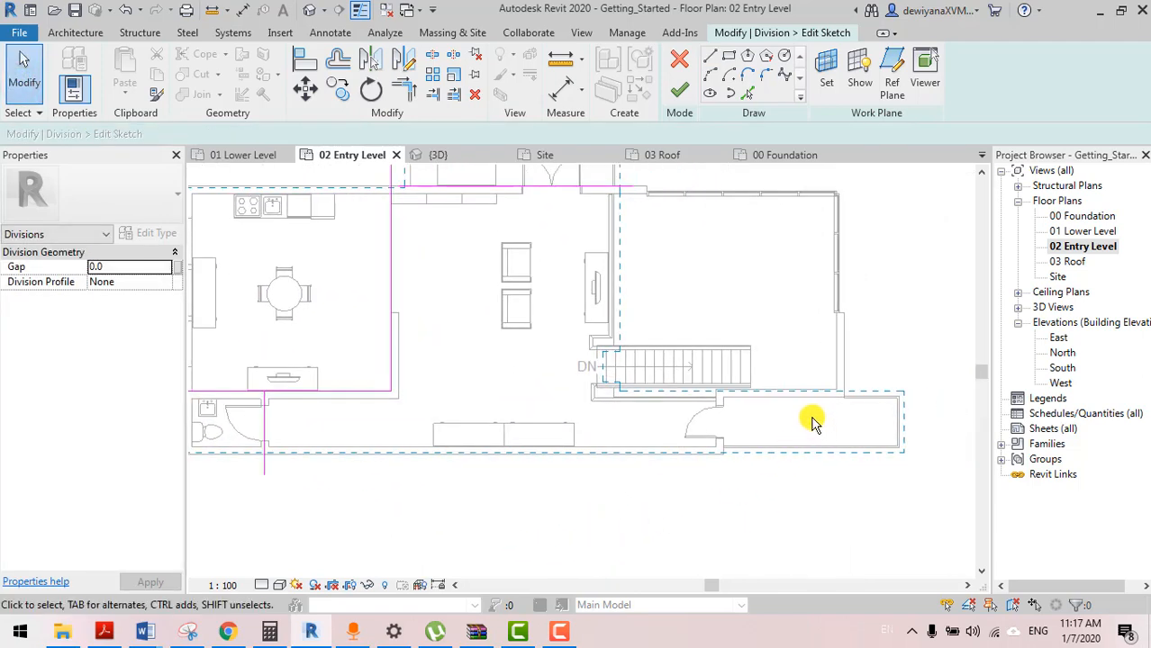
pyautogui.scroll(5, 775, 427)
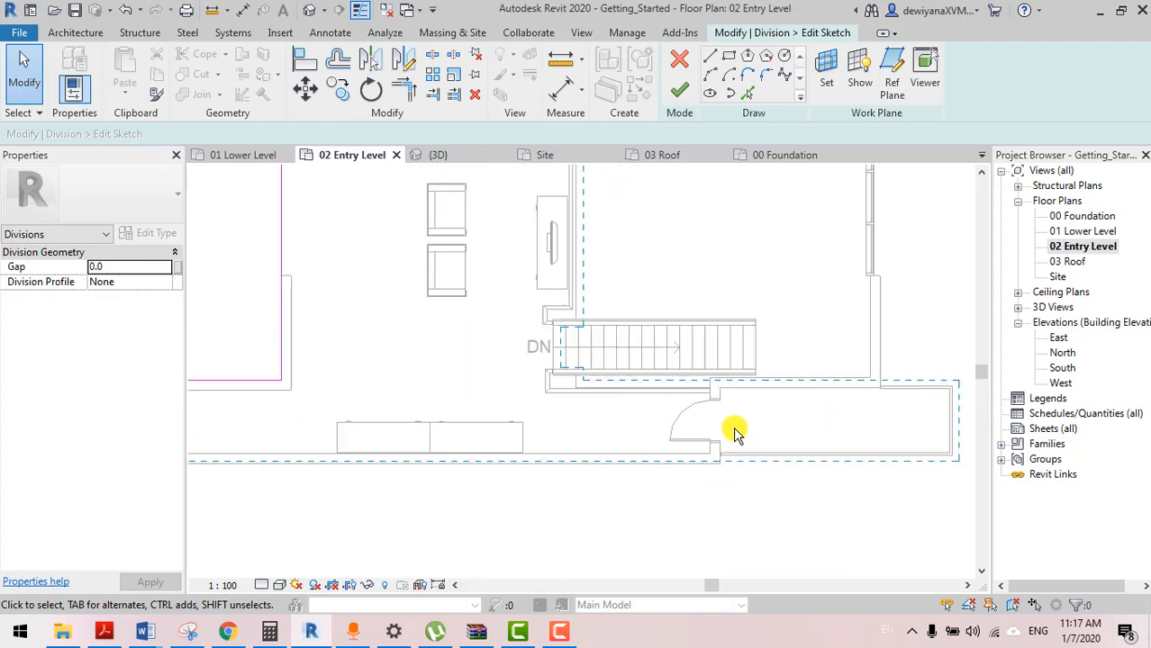
pyautogui.click(708, 57)
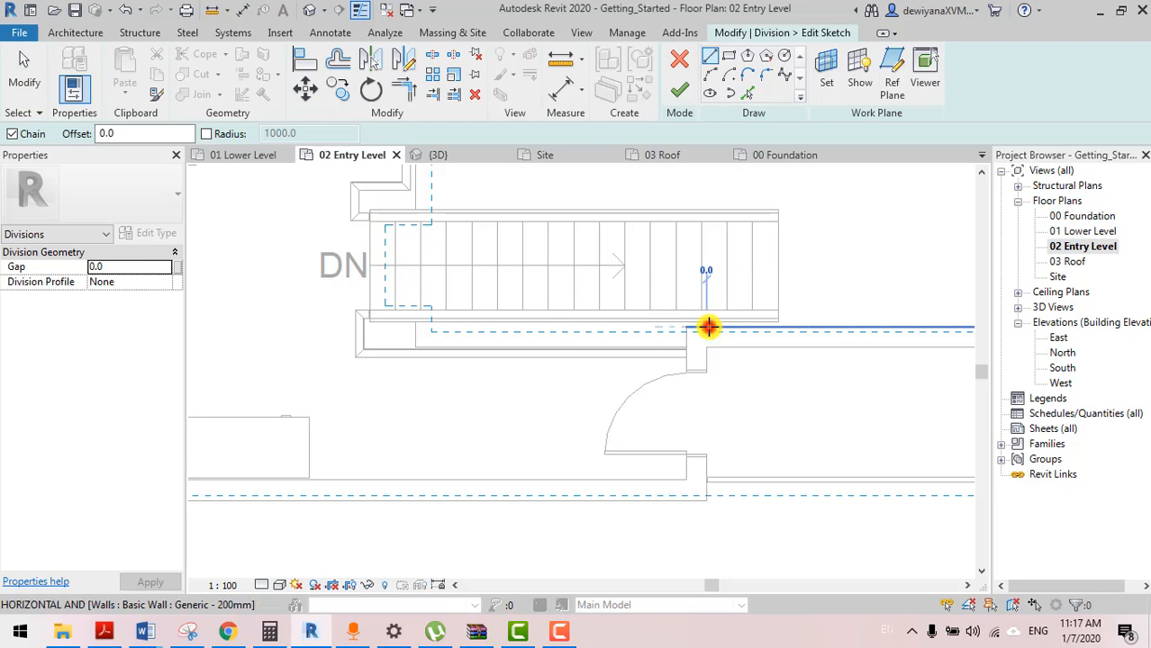
pyautogui.click(709, 326)
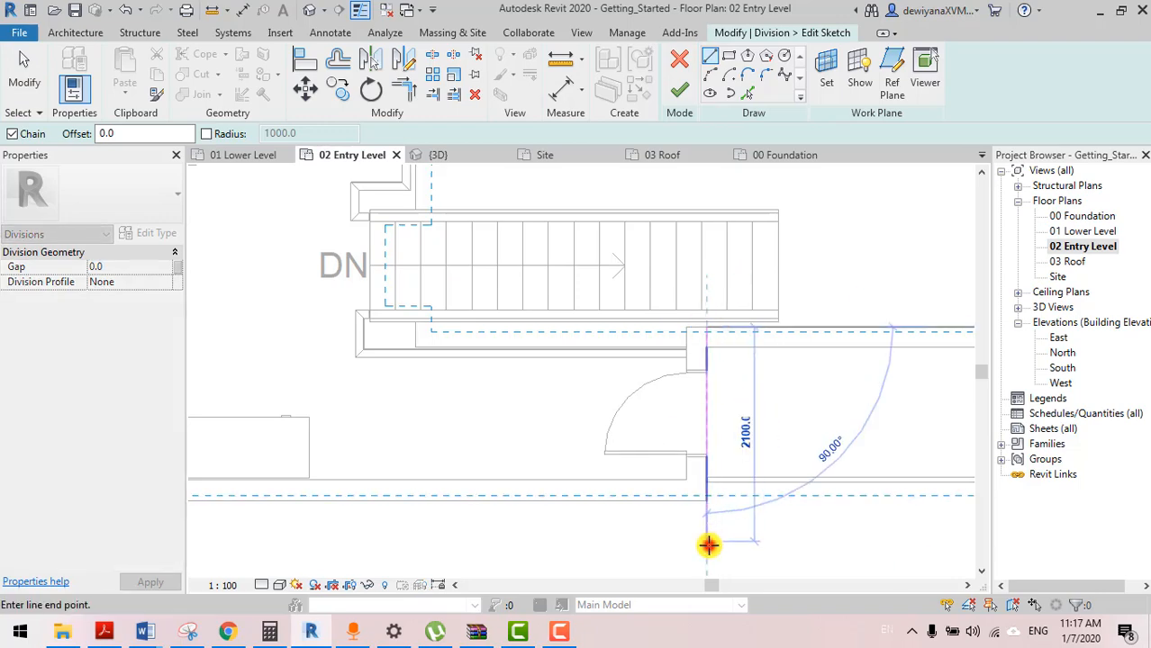
pyautogui.click(708, 545)
pyautogui.scroll(-4, 709, 545)
pyautogui.scroll(-3, 709, 546)
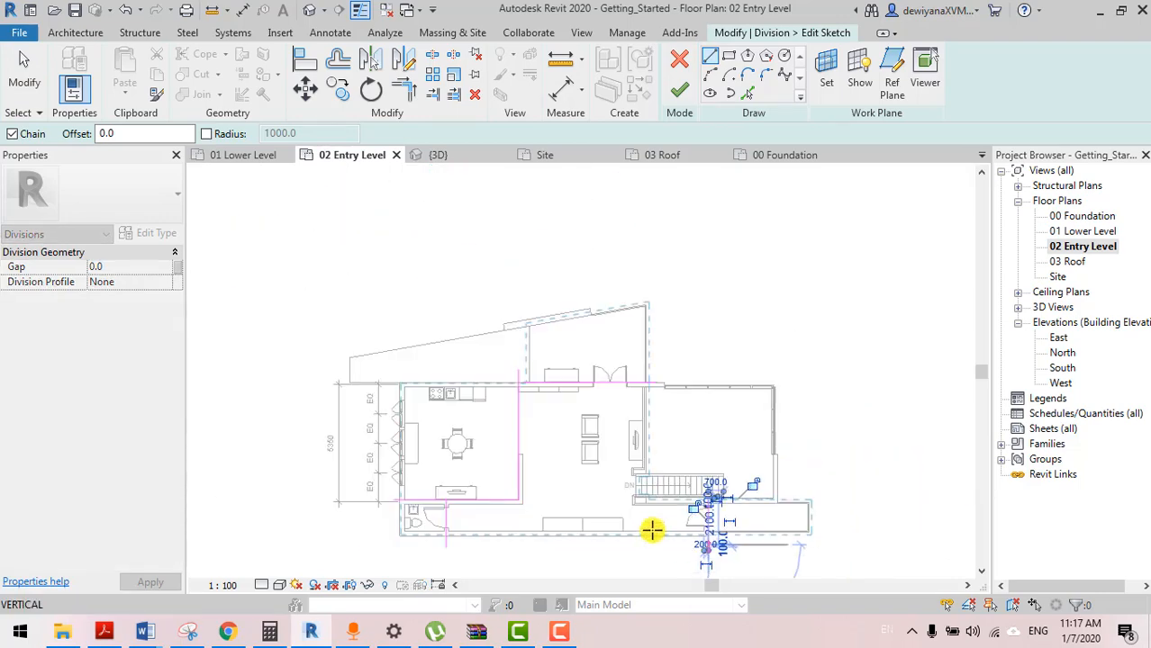
pyautogui.moveTo(655, 530); pyautogui.dragTo(701, 461, button='middle')
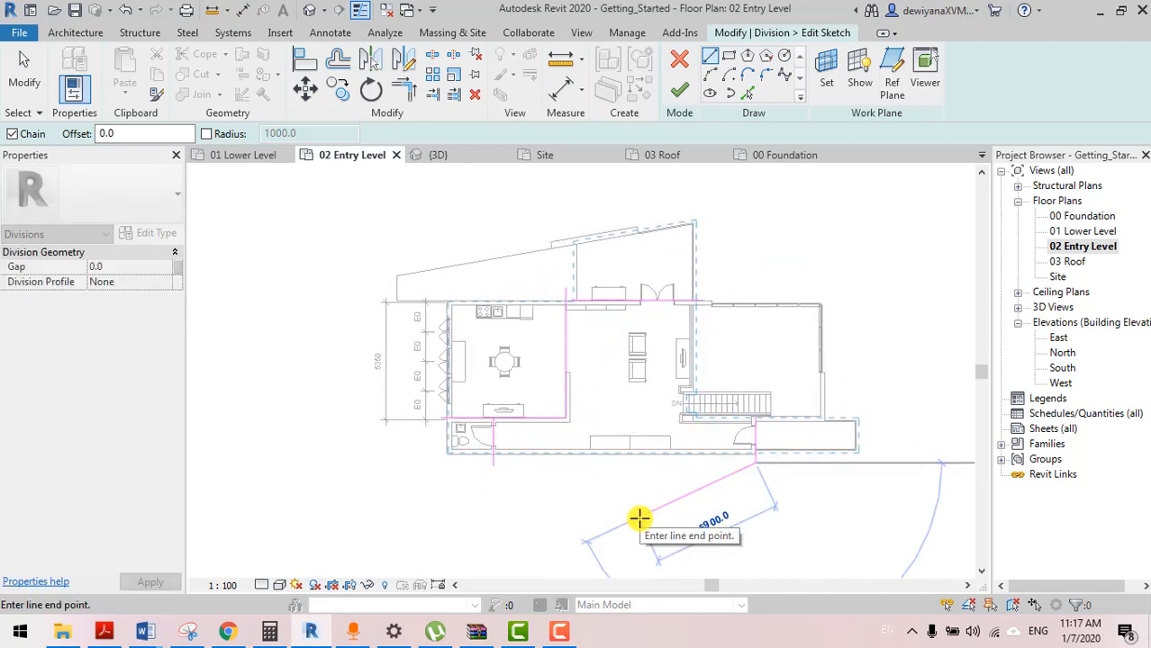
# Finish the division sketch, check the division lines on the plan, and apply the division to the floor's finish part
pyautogui.click(680, 94)
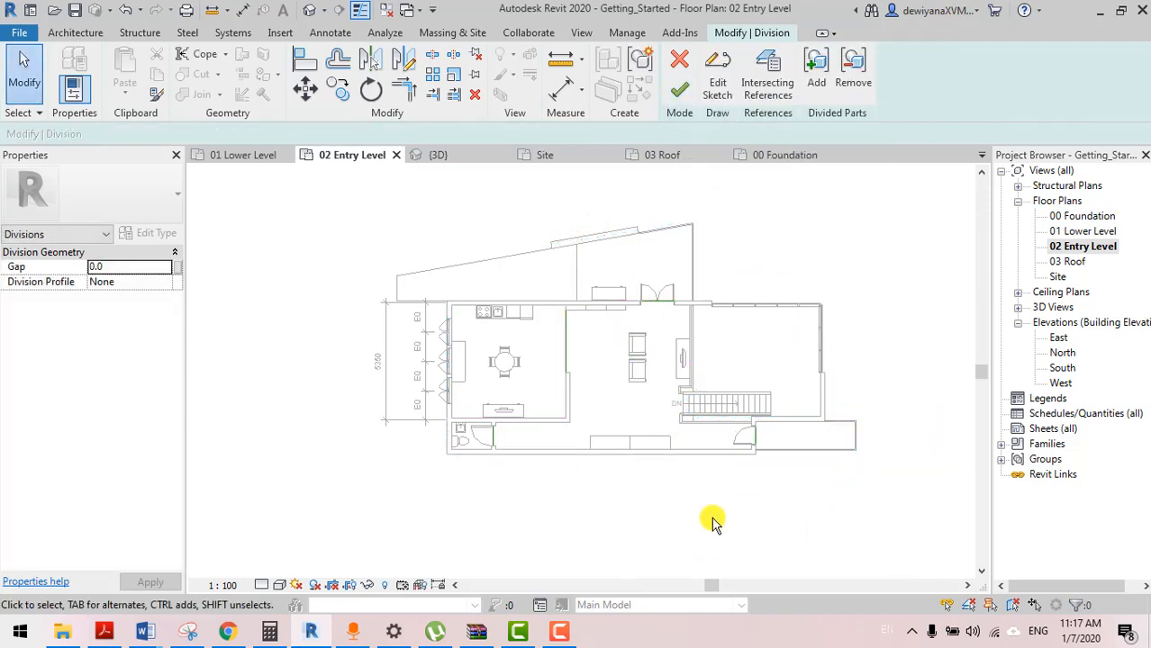
pyautogui.scroll(1, 711, 523)
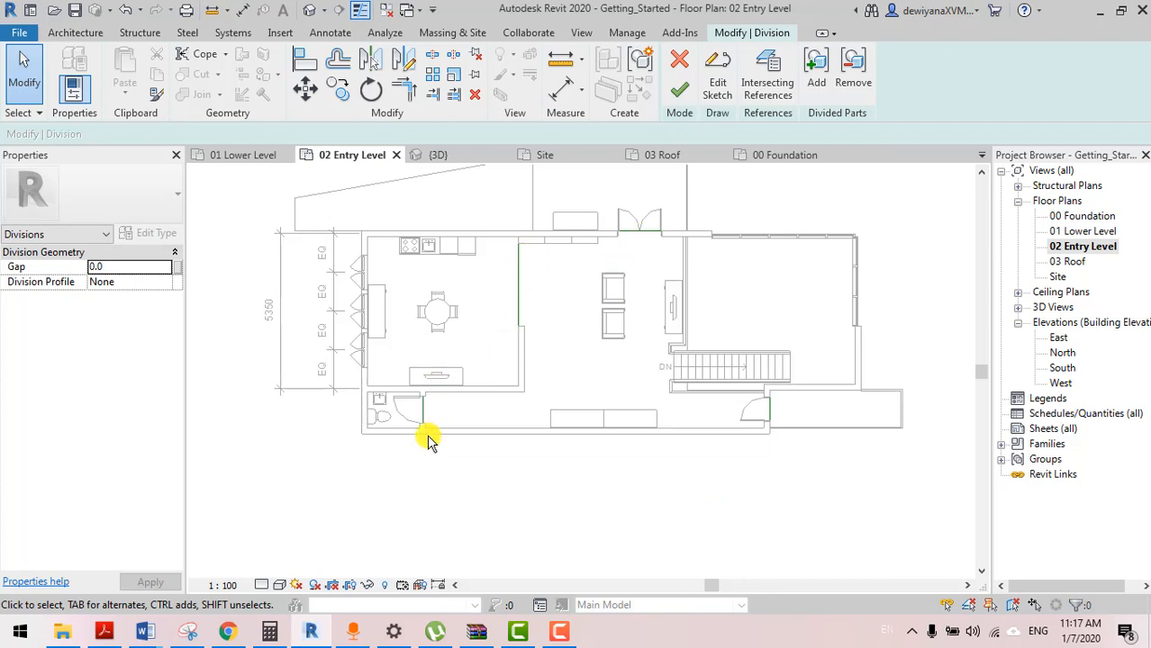
pyautogui.scroll(-3, 739, 496)
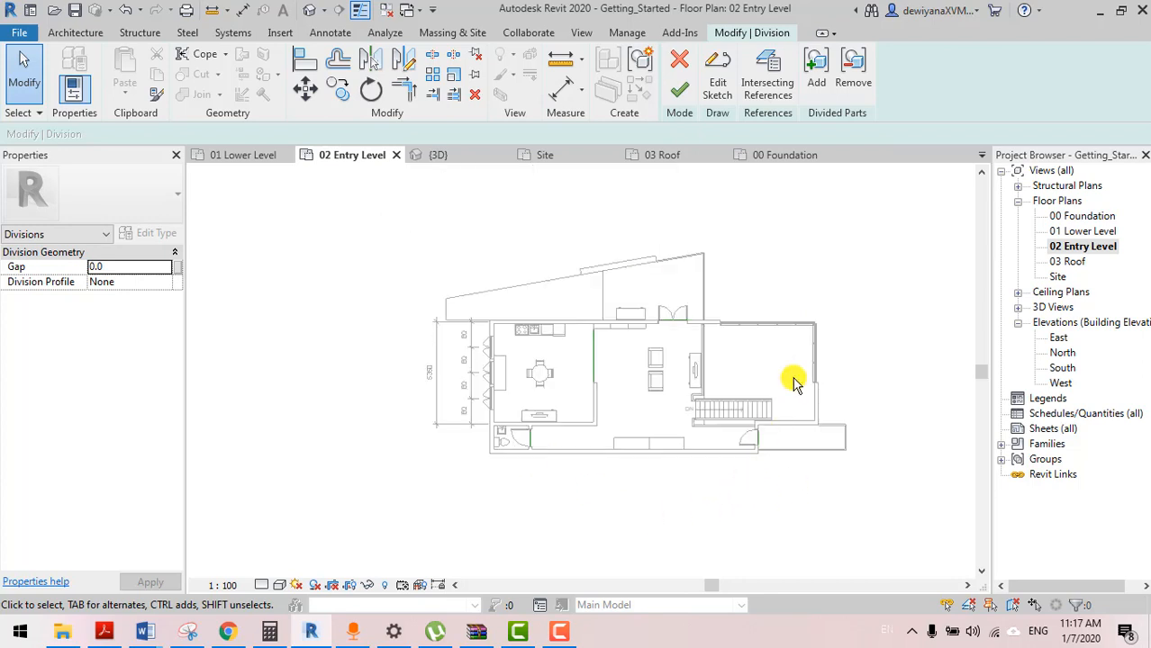
pyautogui.click(682, 87)
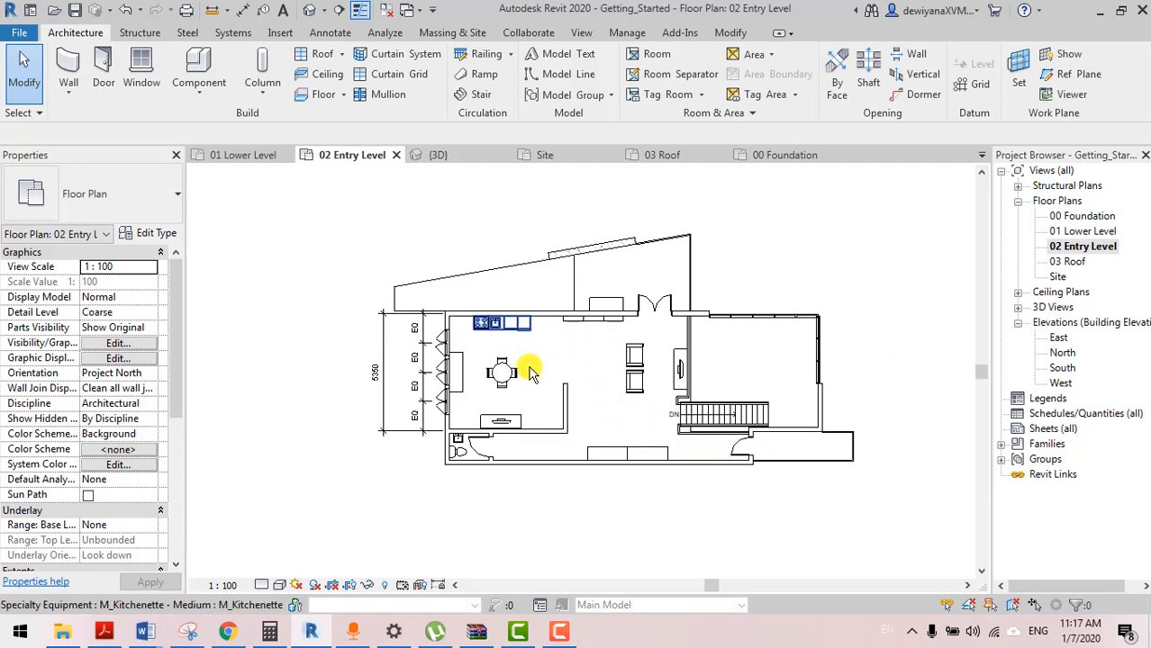
# Switch to the 3D view and select the finish part of the balcony beside the double door to check its extent
pyautogui.click(458, 155)
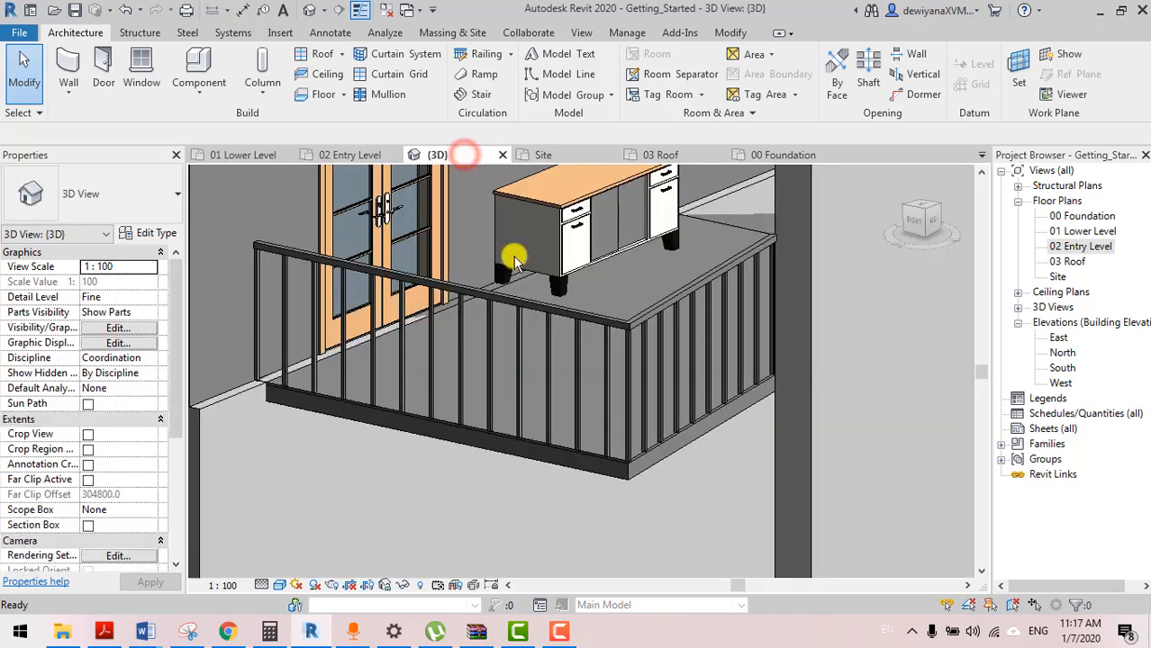
pyautogui.scroll(-4, 581, 383)
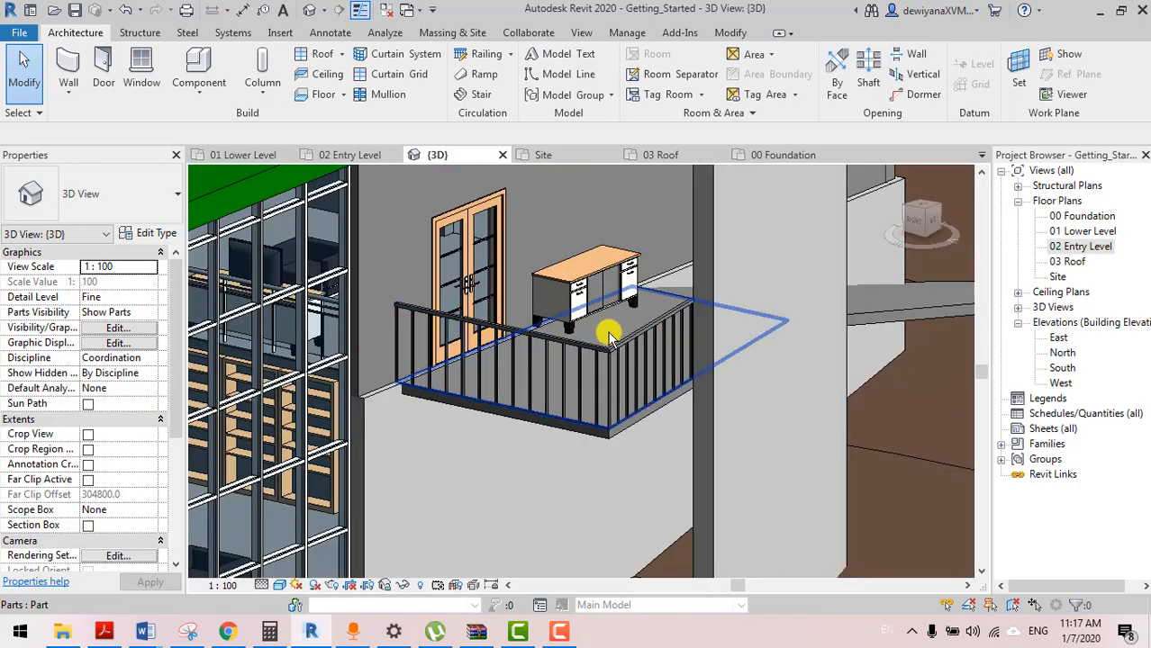
pyautogui.click(521, 447)
pyautogui.scroll(-4, 604, 497)
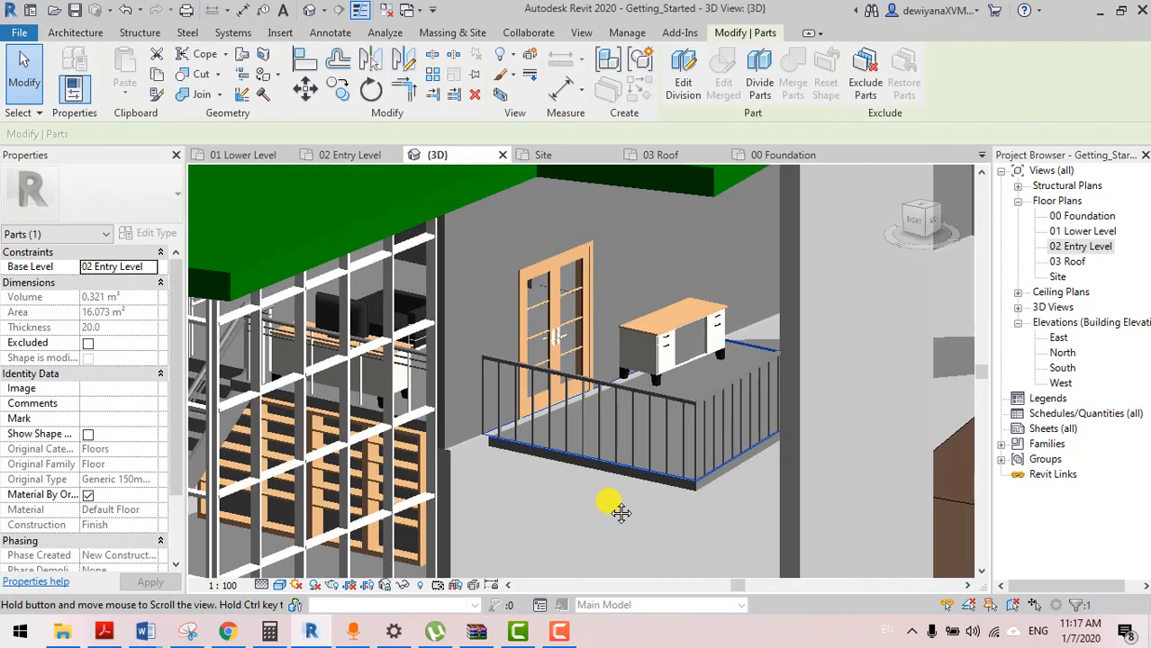
pyautogui.scroll(-3, 608, 506)
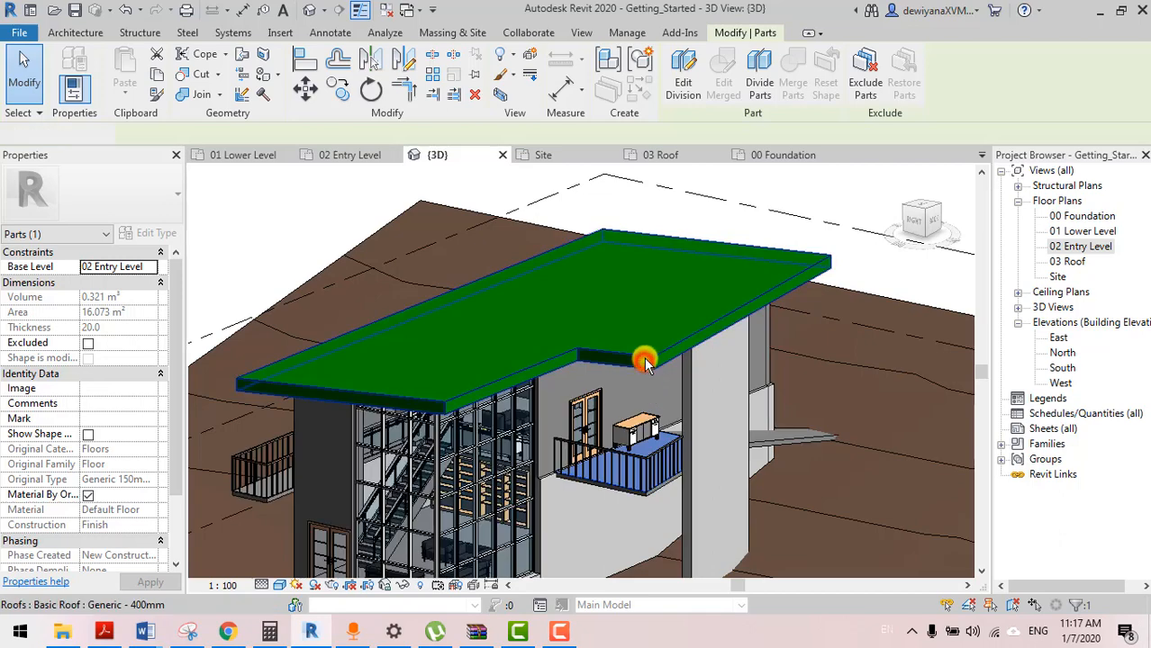
# Hide the Generic - 400mm roof in the 3D view to expose the entry-level interior
pyautogui.click(644, 362)
pyautogui.rightClick(645, 360)
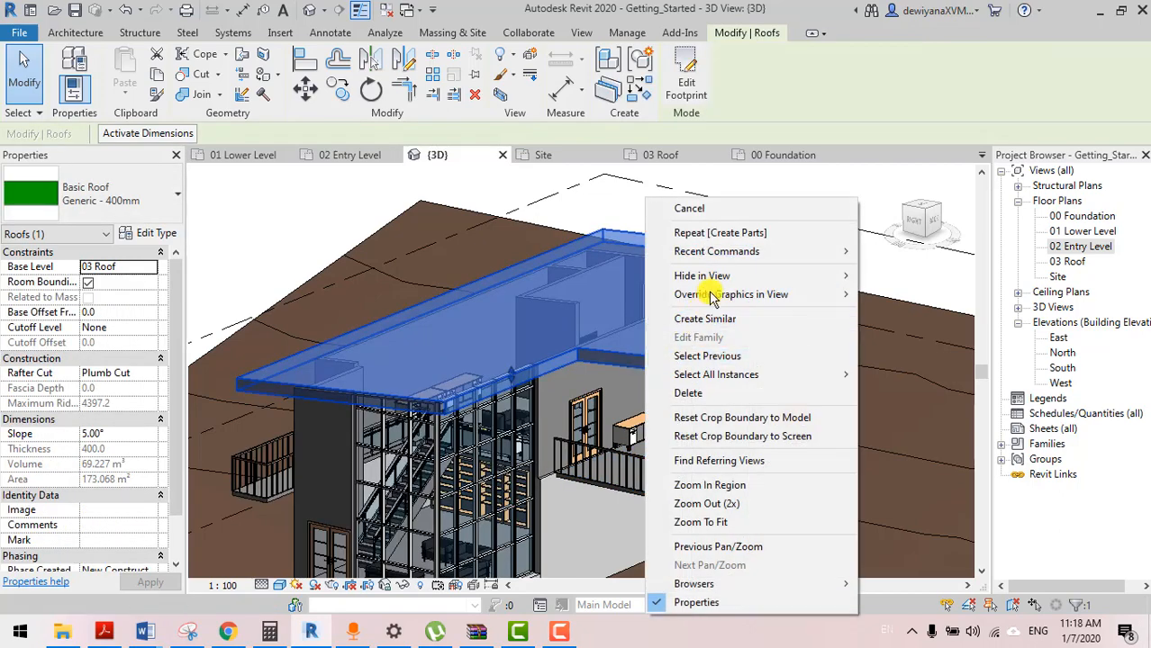
pyautogui.moveTo(701, 275)
pyautogui.click(905, 272)
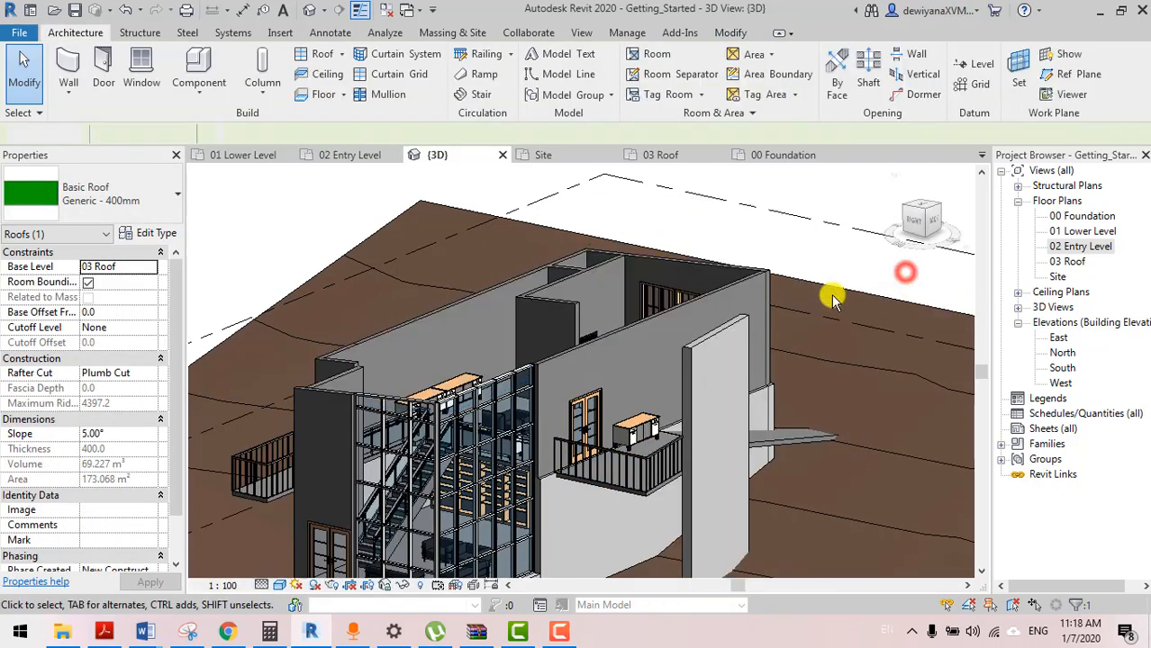
# Check the divided finish parts of the dining area, the living area and the balcony outside the stair-side door by selecting each
pyautogui.keyDown('shift'); pyautogui.moveTo(663, 334); pyautogui.dragTo(666, 433, button='middle'); pyautogui.keyUp('shift')
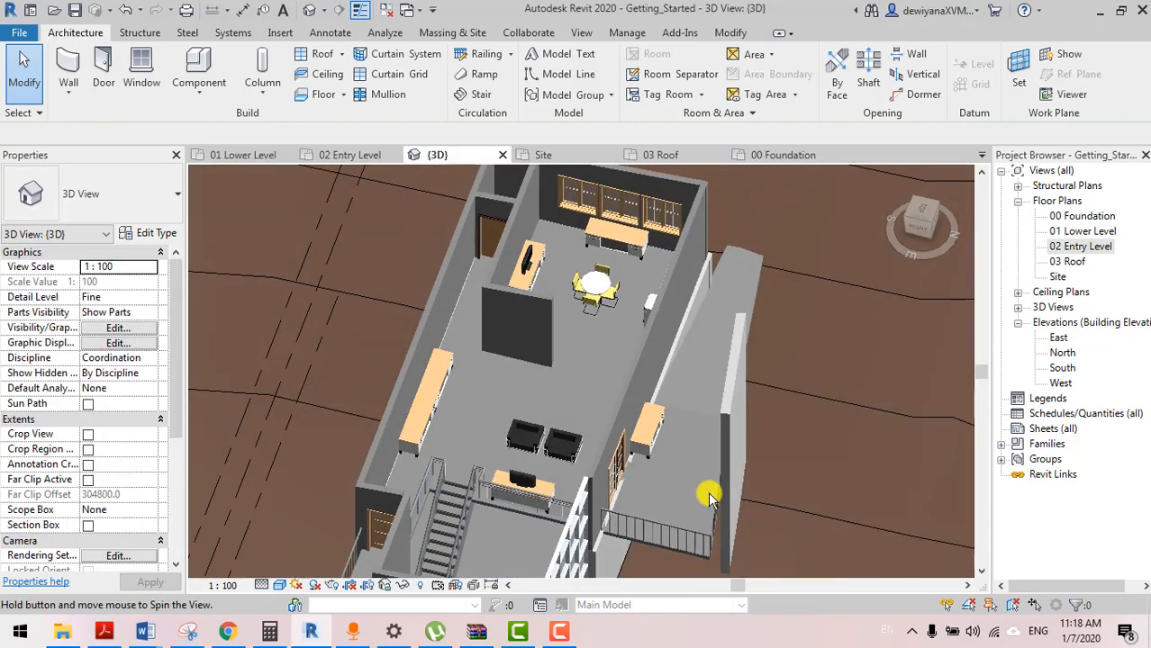
pyautogui.click(610, 360)
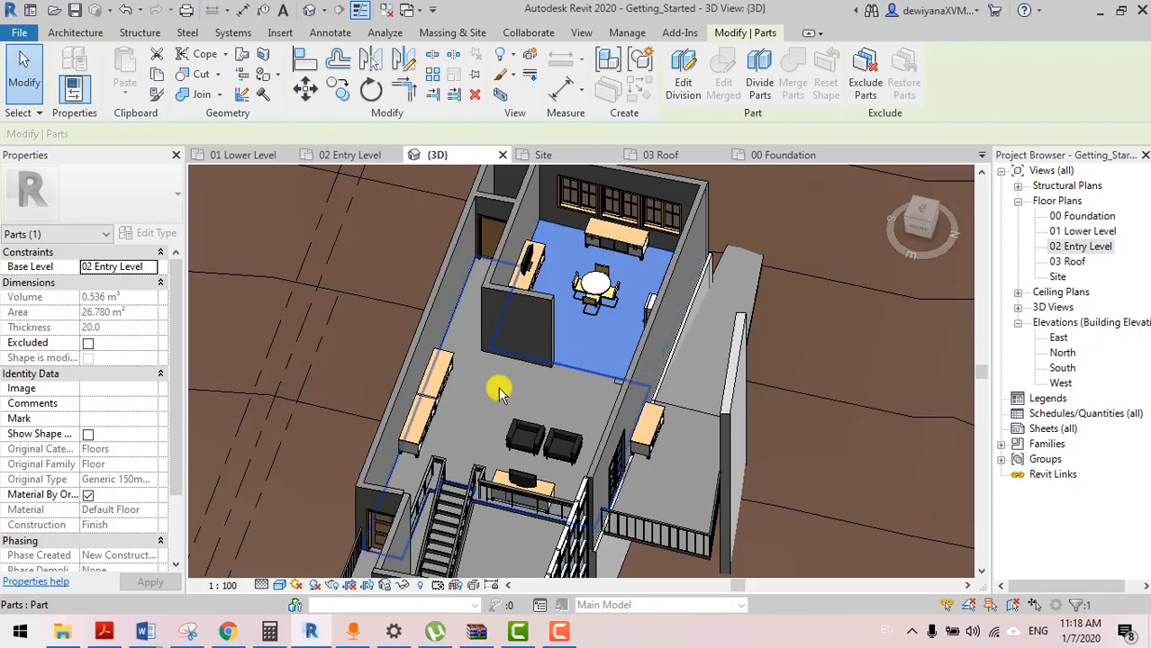
pyautogui.click(500, 392)
pyautogui.scroll(-3, 500, 392)
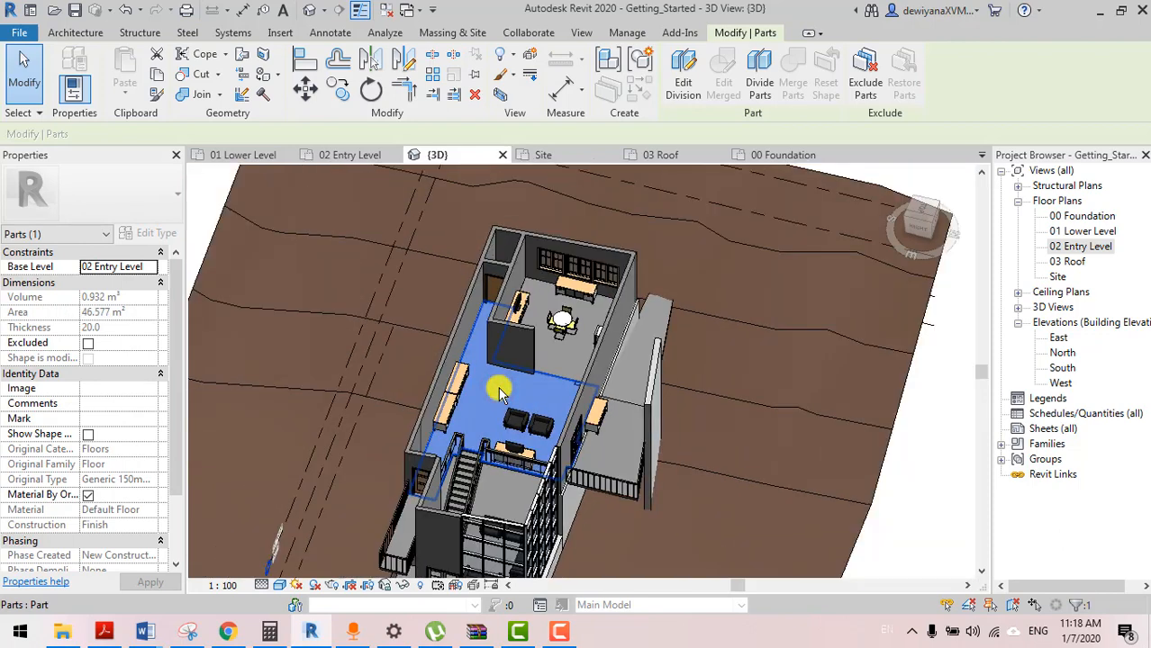
pyautogui.click(401, 537)
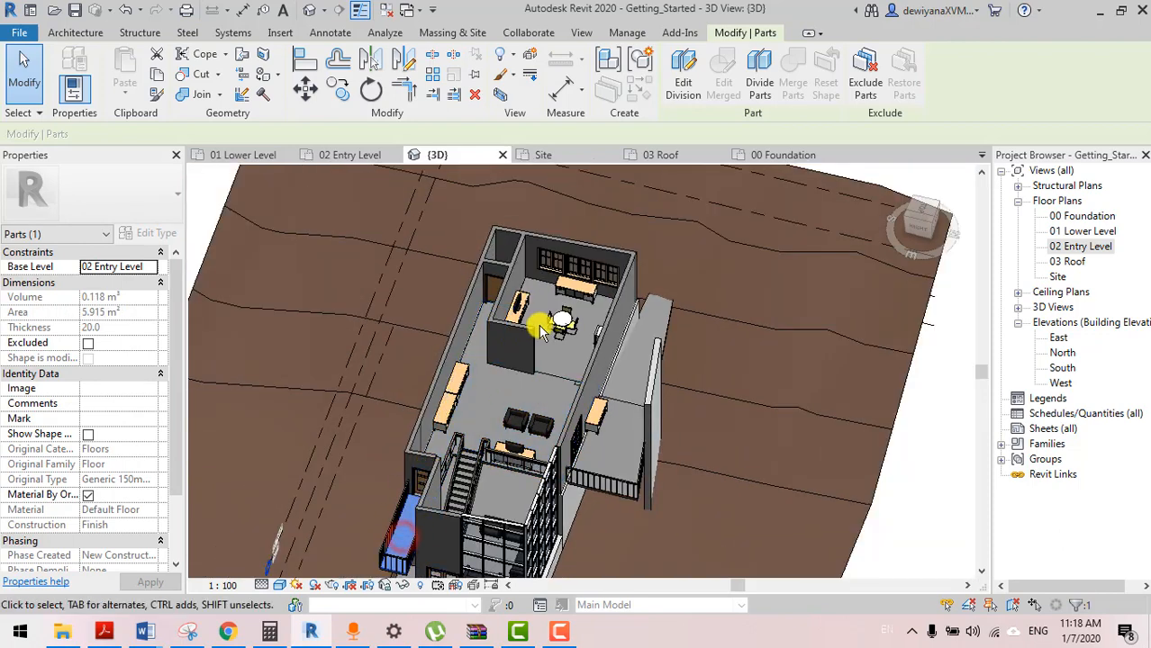
# Select the toilet's finish part to check its extent, look over the divided floor as a whole, and clear the selection
pyautogui.keyDown('shift'); pyautogui.moveTo(538, 329); pyautogui.dragTo(554, 485, button='middle'); pyautogui.keyUp('shift')
pyautogui.scroll(4, 513, 263)
pyautogui.scroll(-1, 512, 260)
pyautogui.click(432, 297)
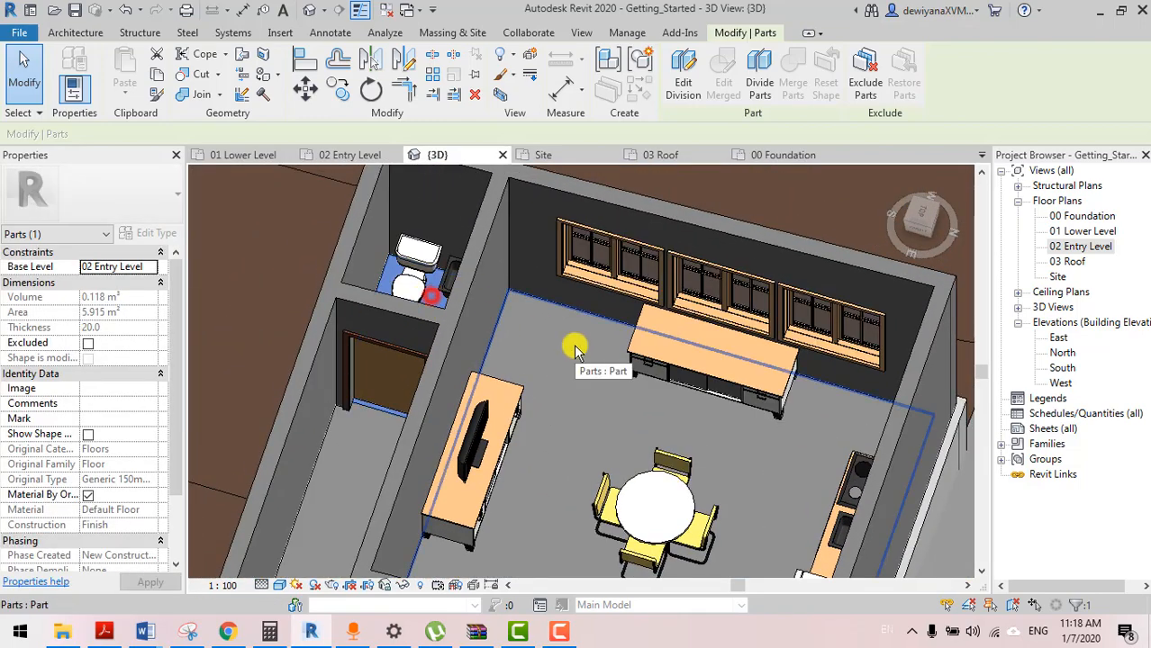
pyautogui.scroll(-4, 574, 349)
pyautogui.keyDown('shift'); pyautogui.moveTo(573, 347); pyautogui.dragTo(581, 476, button='middle'); pyautogui.keyUp('shift')
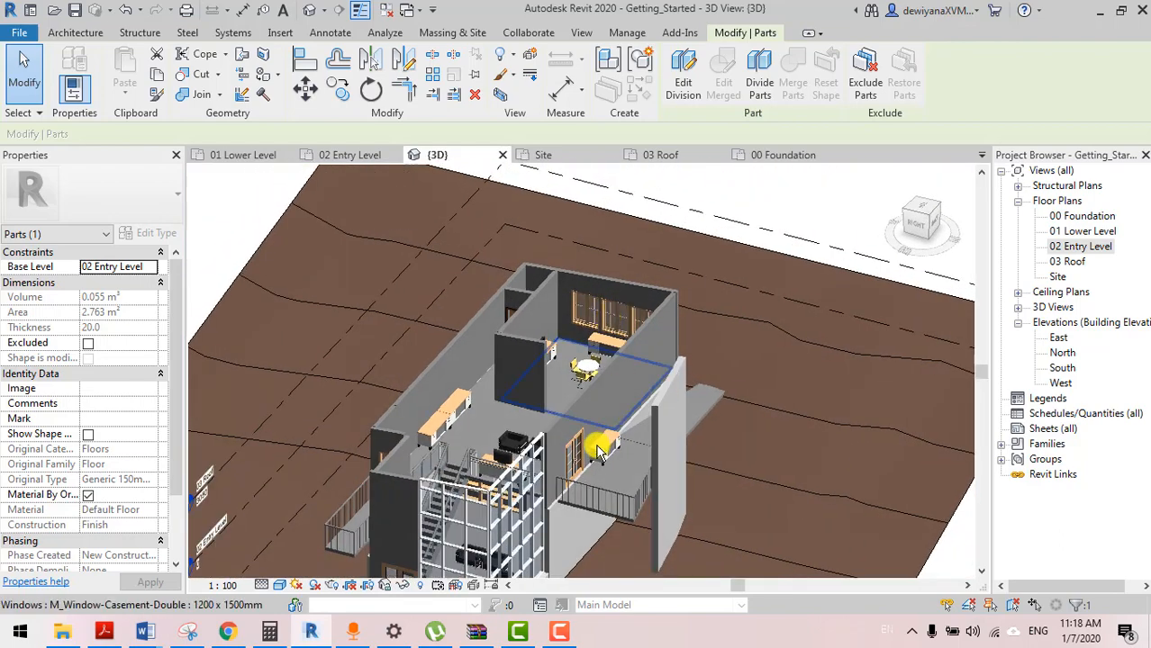
pyautogui.scroll(2, 577, 477)
pyautogui.scroll(-2, 579, 477)
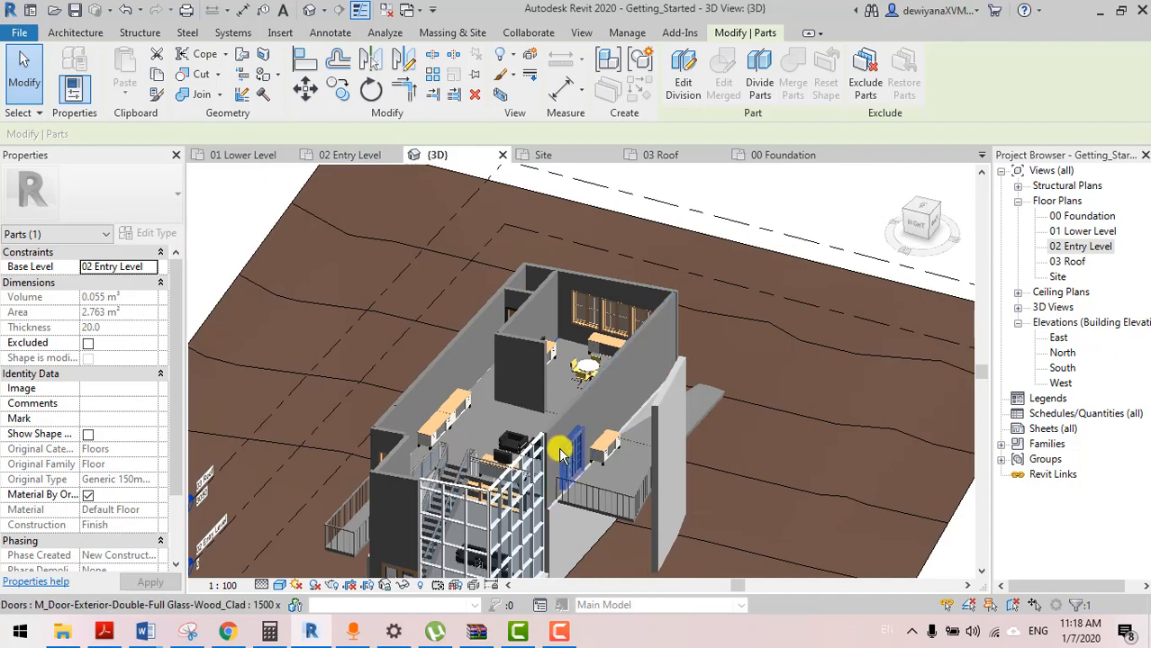
pyautogui.press('Escape')
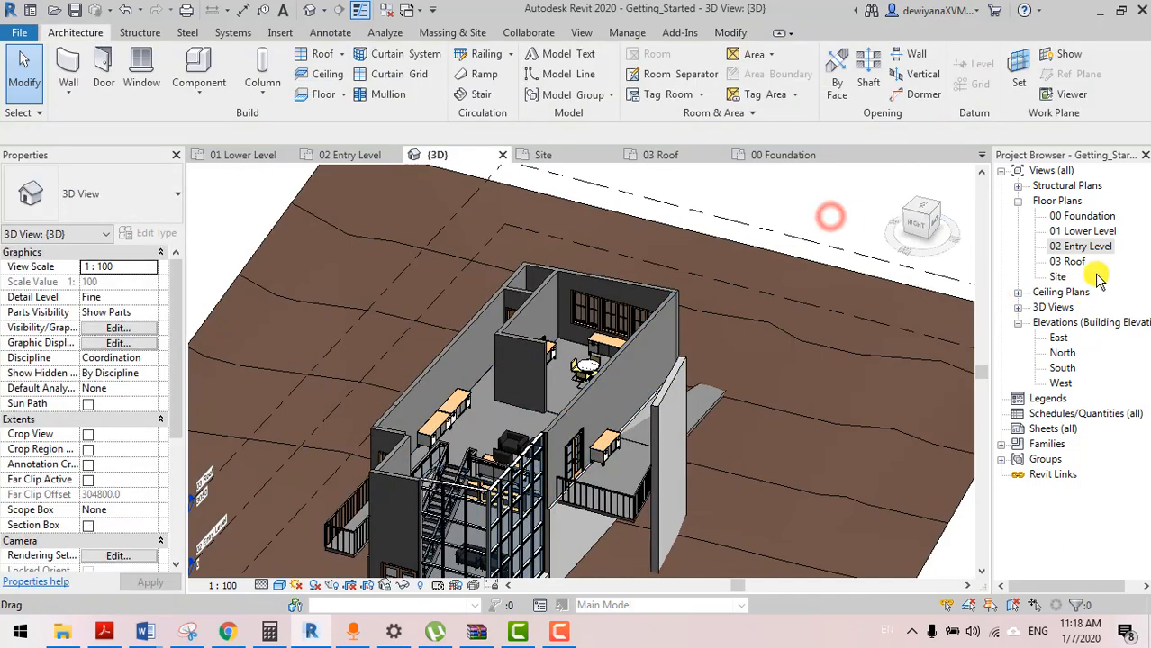
# Open the 02 Entry Level floor plan and set its parts visibility to Show Parts
pyautogui.doubleClick(1090, 245)
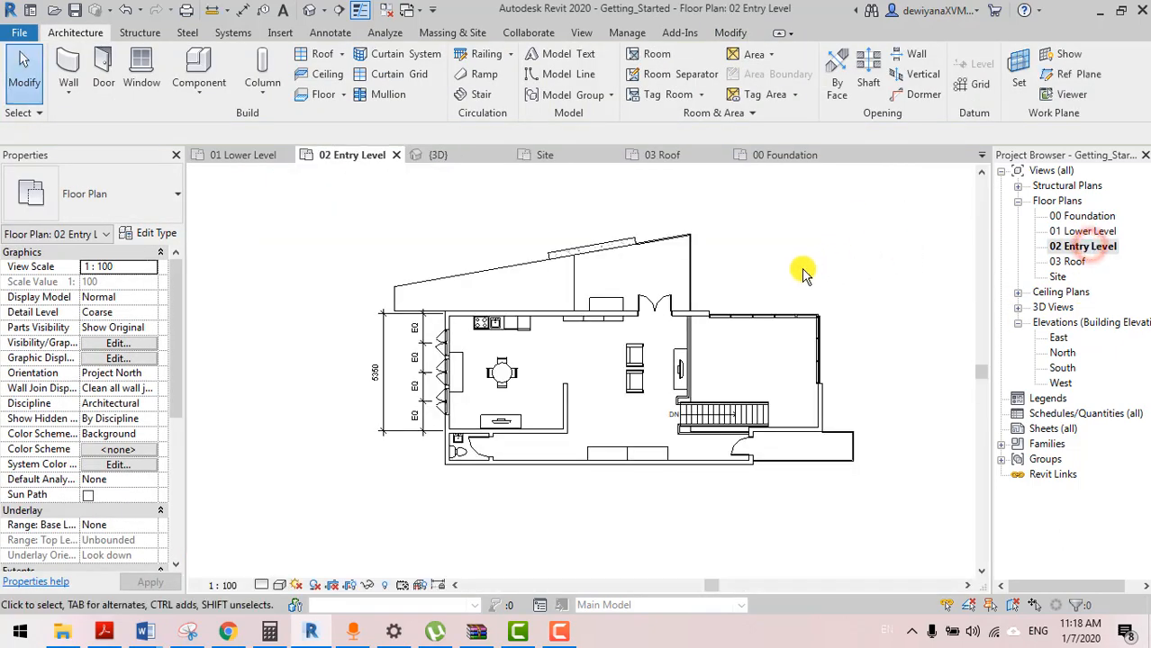
pyautogui.scroll(1, 725, 388)
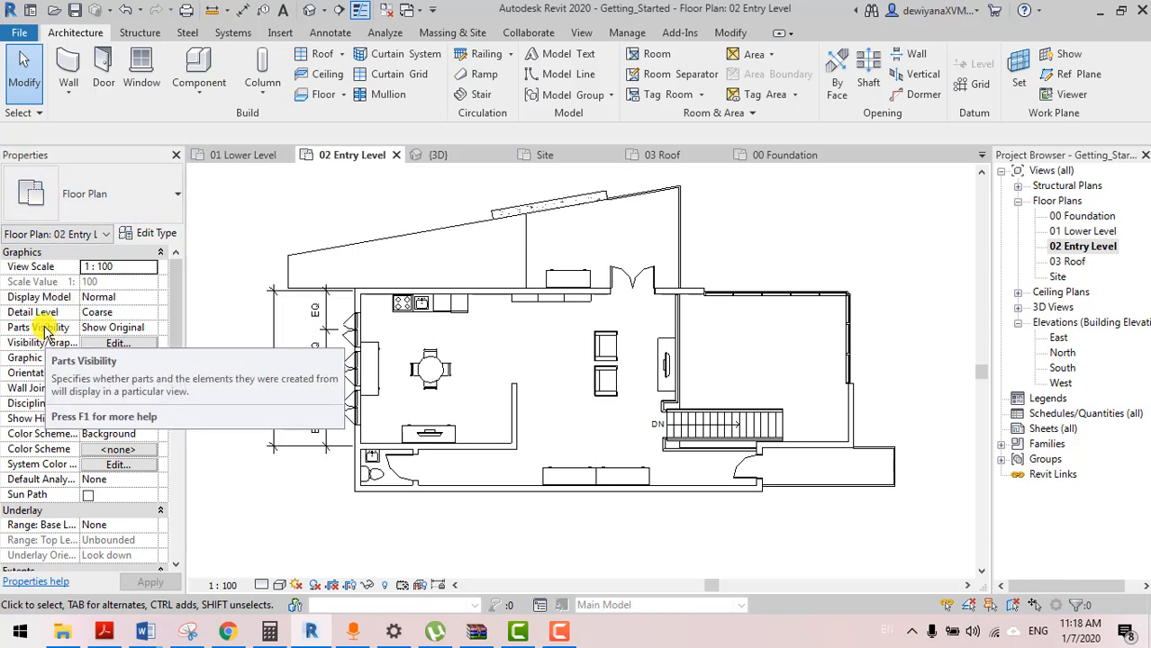
pyautogui.click(147, 330)
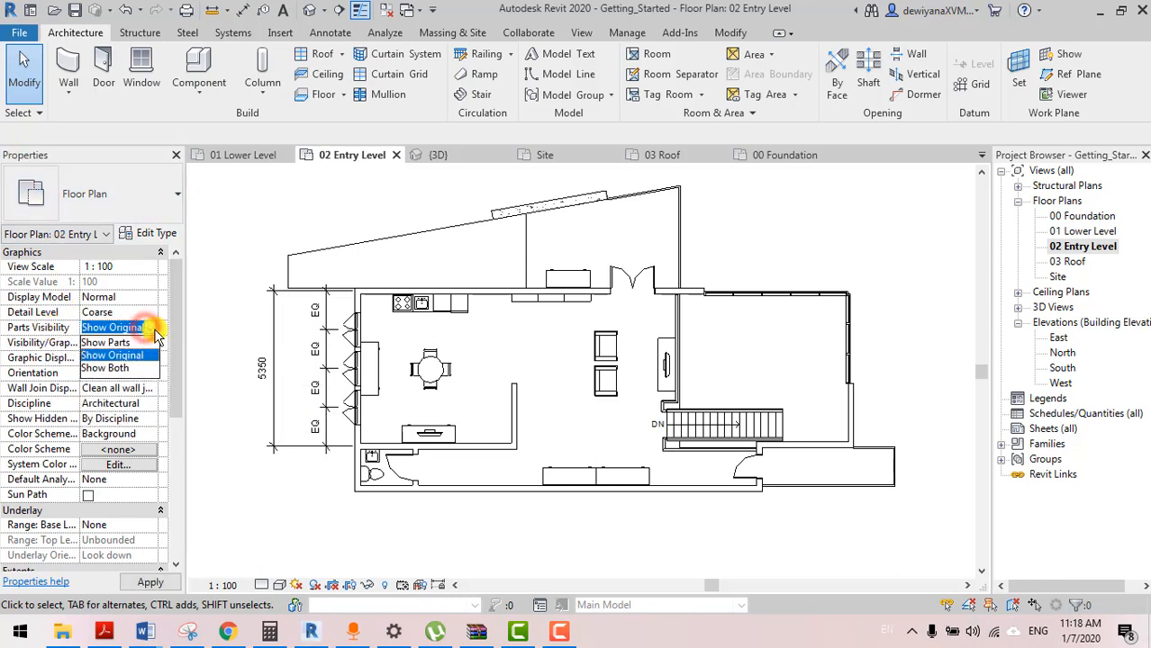
pyautogui.click(118, 343)
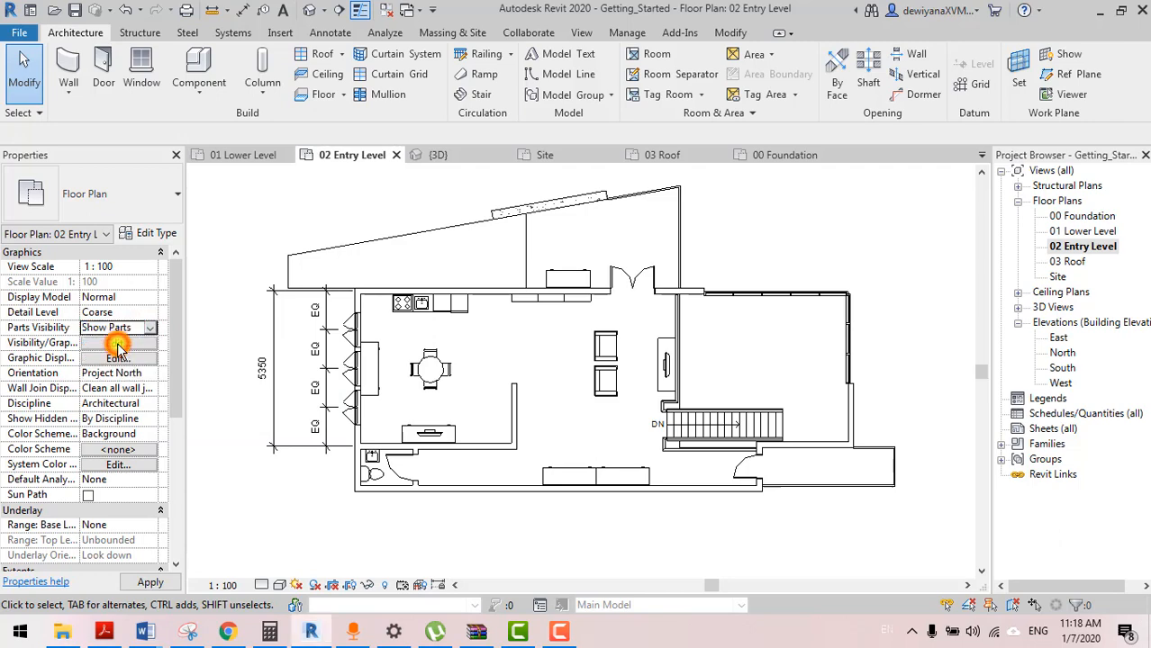
pyautogui.click(216, 368)
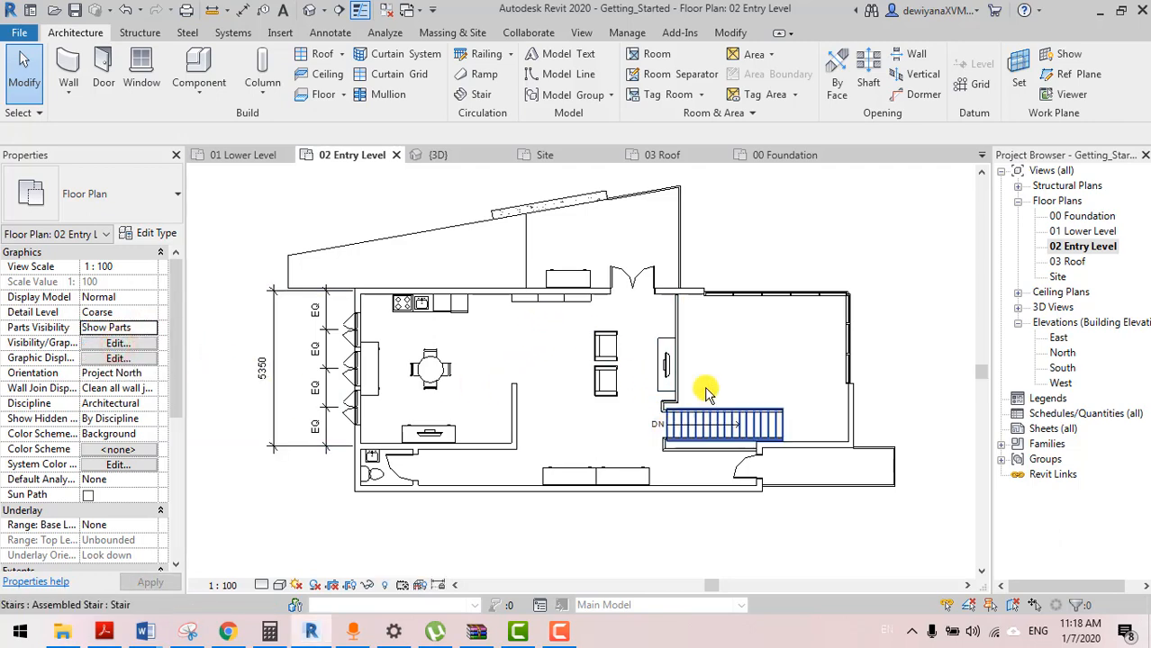
pyautogui.scroll(-1, 551, 540)
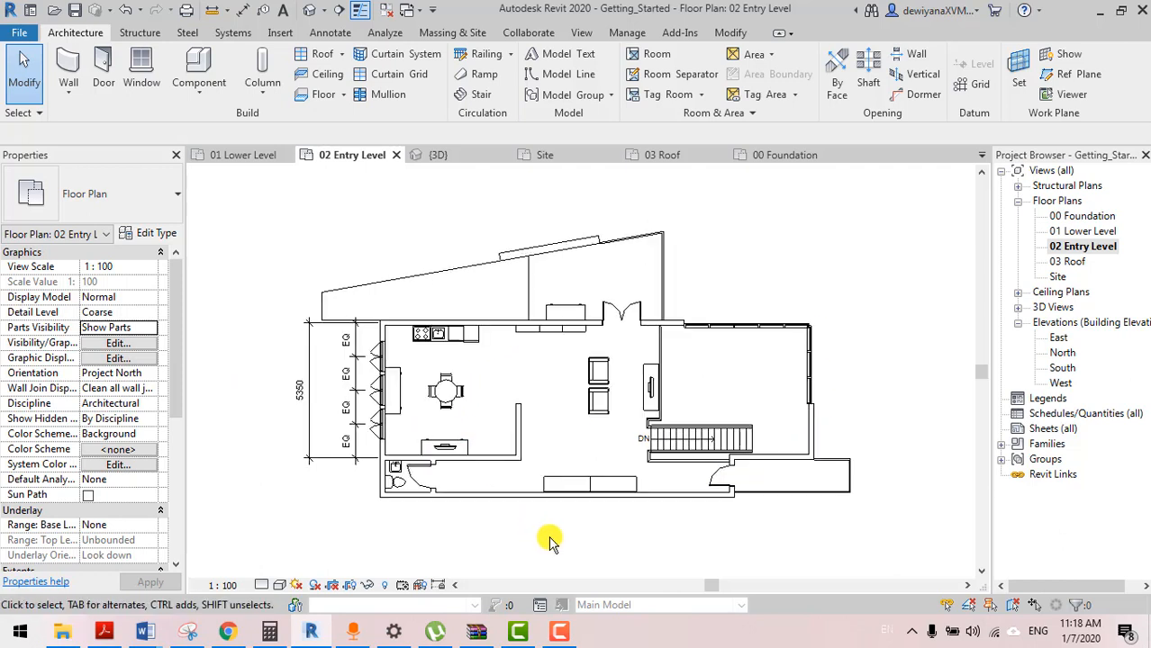
pyautogui.scroll(1, 534, 551)
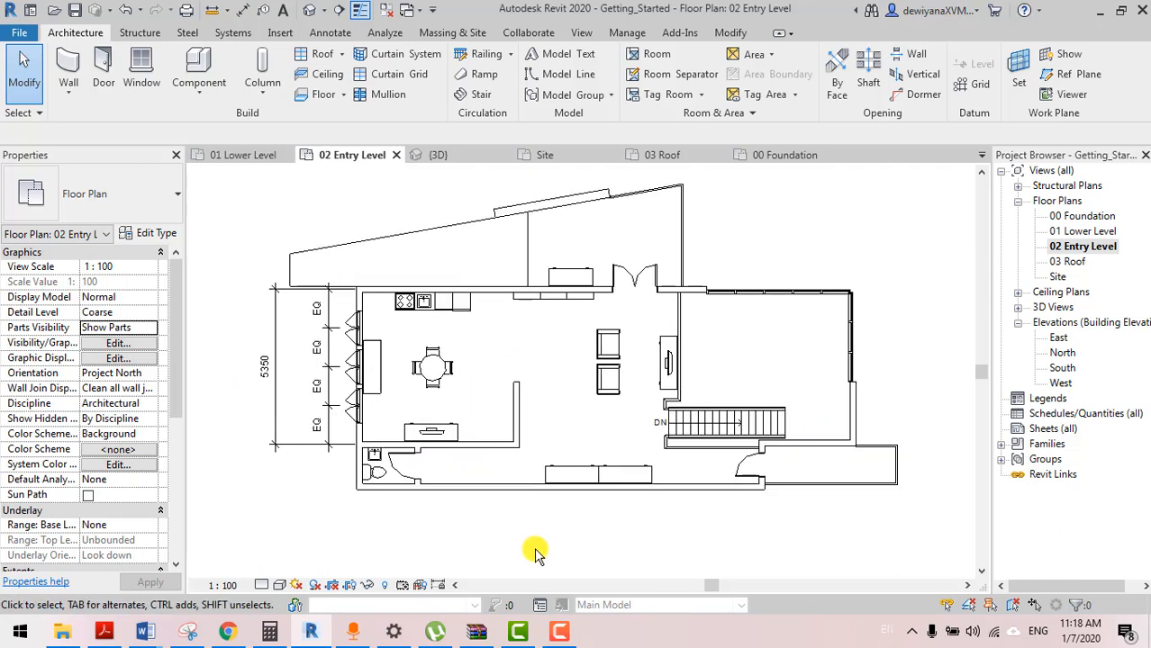
# Set the entry-level plan's detail level to Fine and its visual style to Realistic
pyautogui.click(261, 586)
pyautogui.click(281, 568)
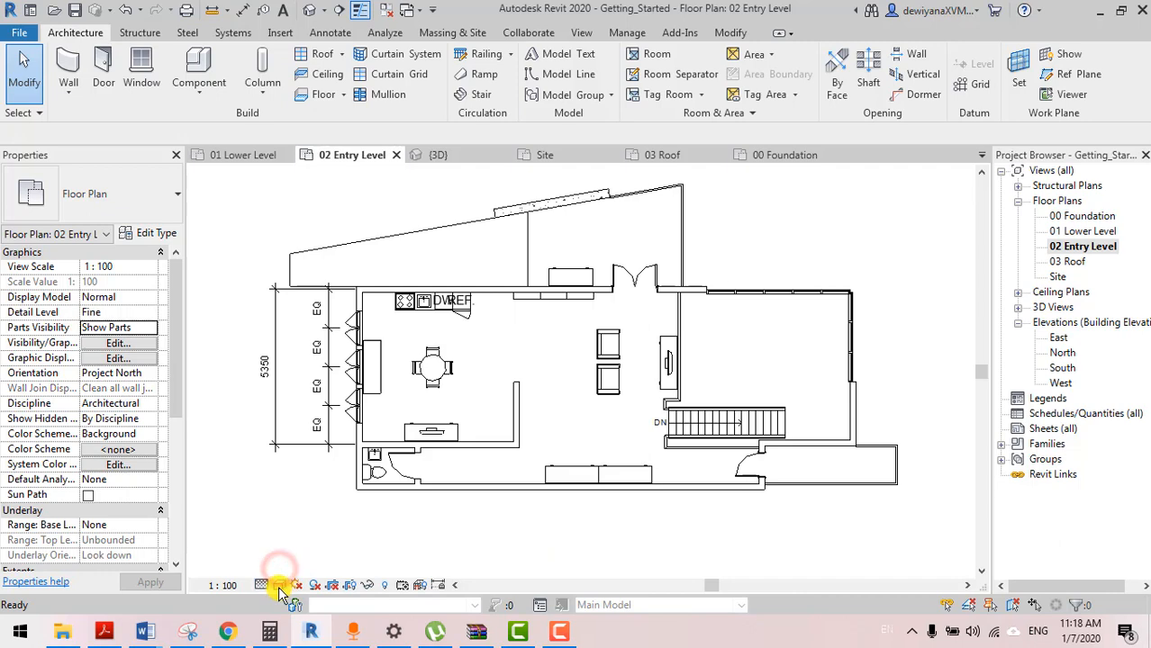
pyautogui.click(279, 586)
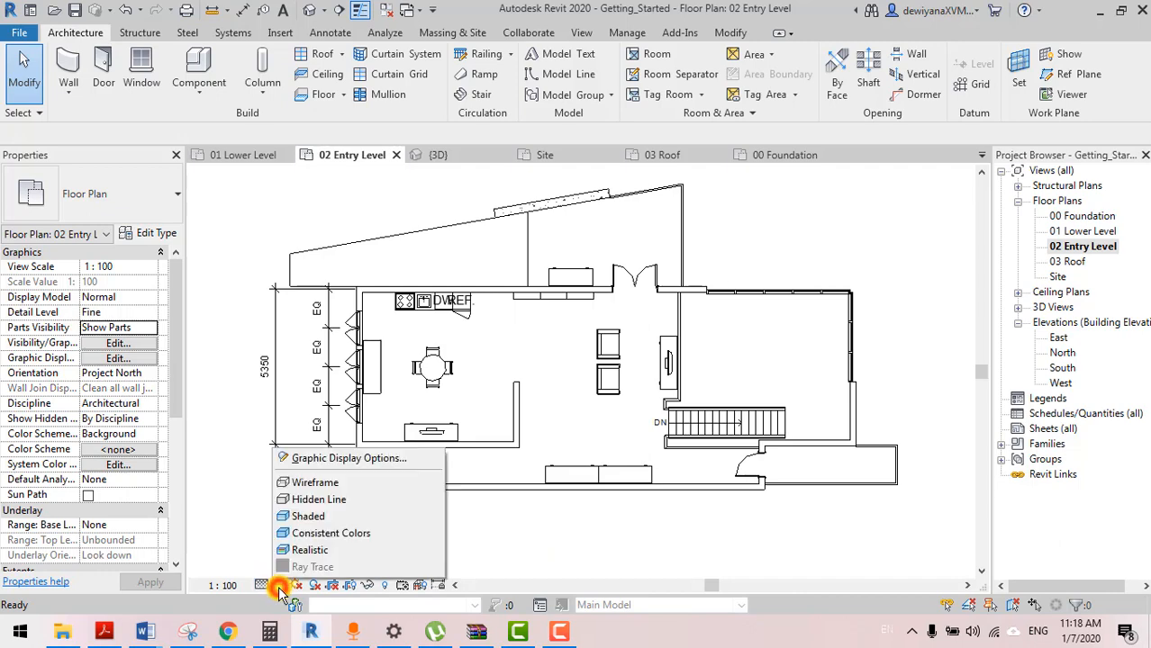
pyautogui.click(315, 551)
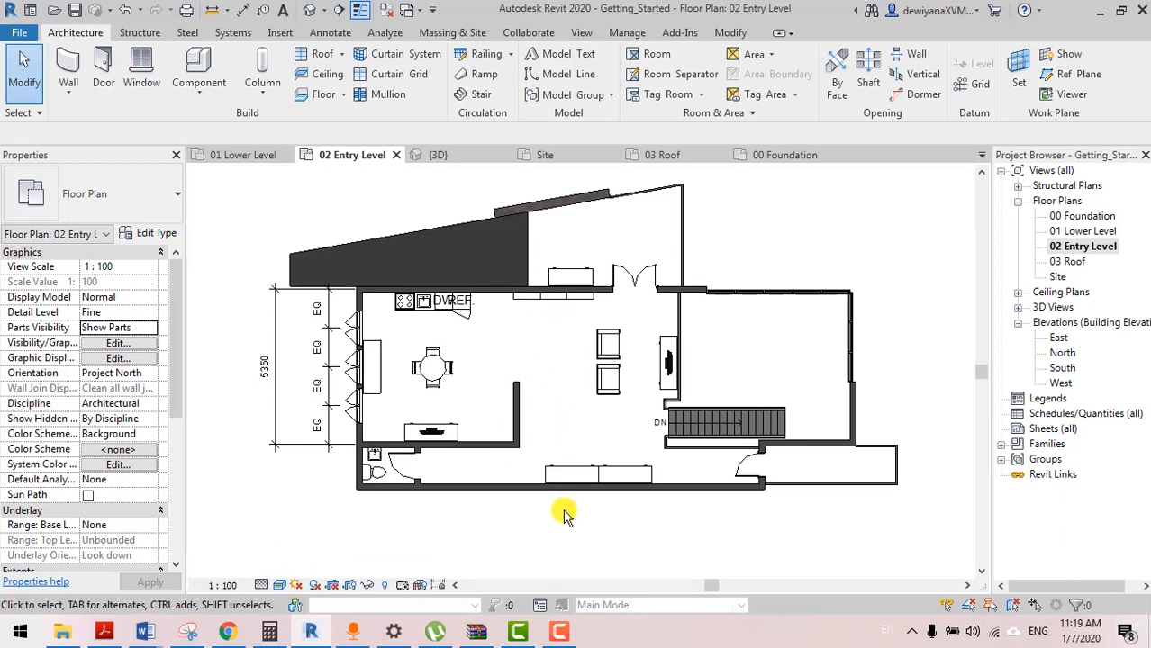
pyautogui.scroll(-2, 564, 513)
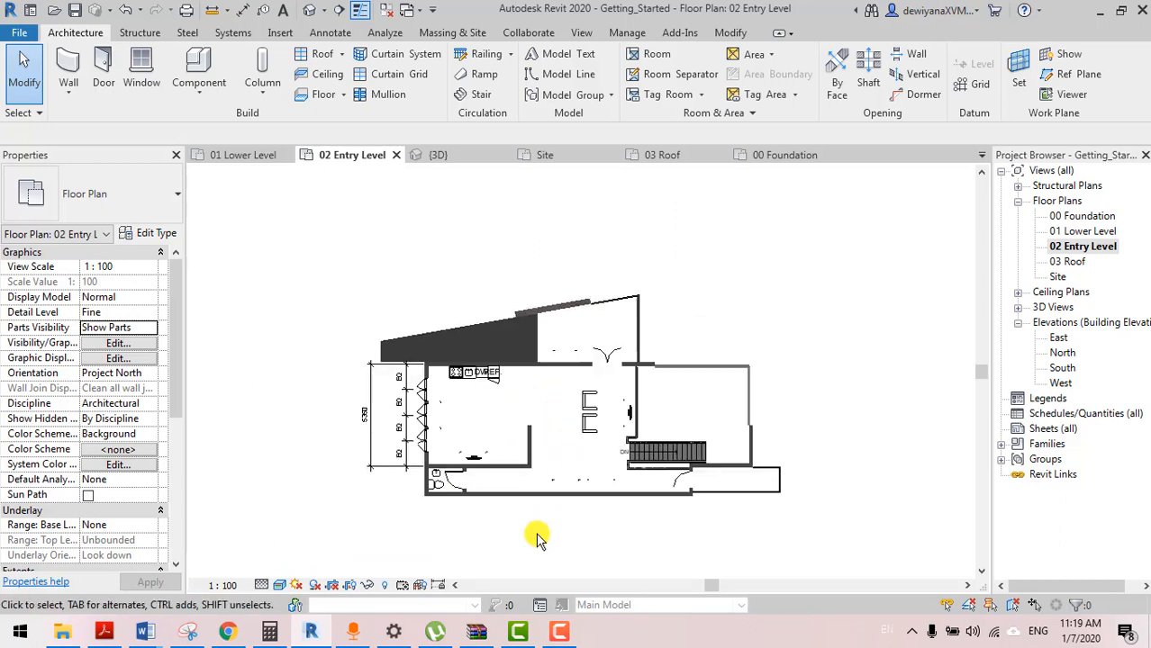
pyautogui.moveTo(537, 537); pyautogui.dragTo(561, 509, button='middle')
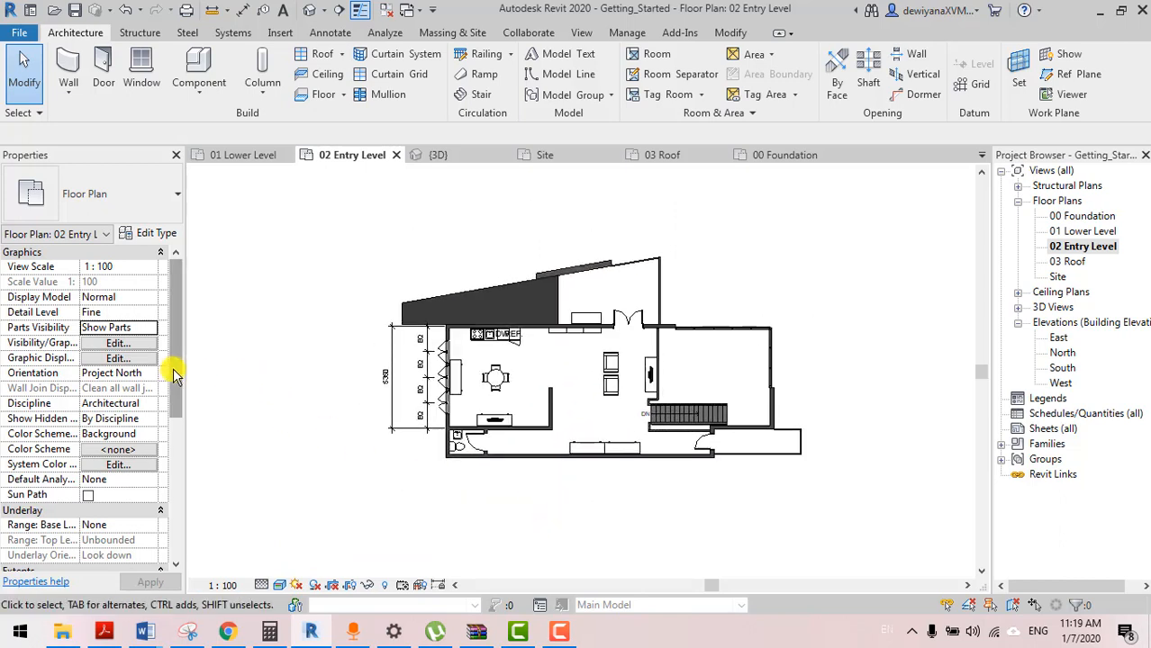
# Set both the bottom of the primary range and the view depth level to Unlimited in the plan's view range
pyautogui.moveTo(173, 367); pyautogui.dragTo(181, 493)
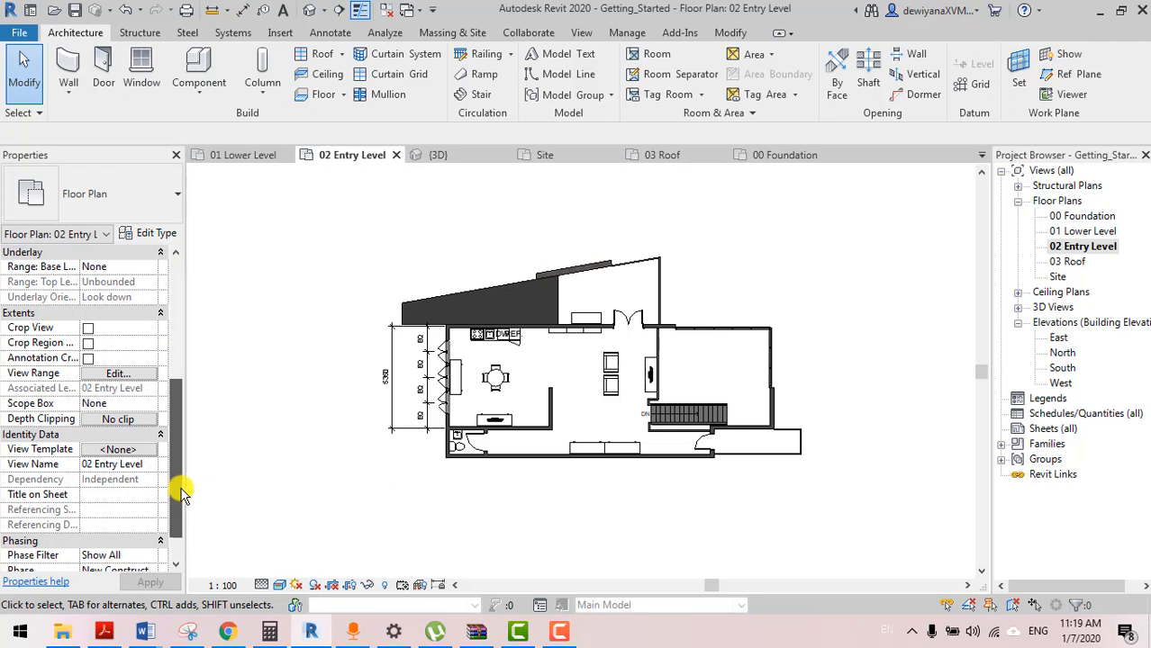
pyautogui.click(124, 373)
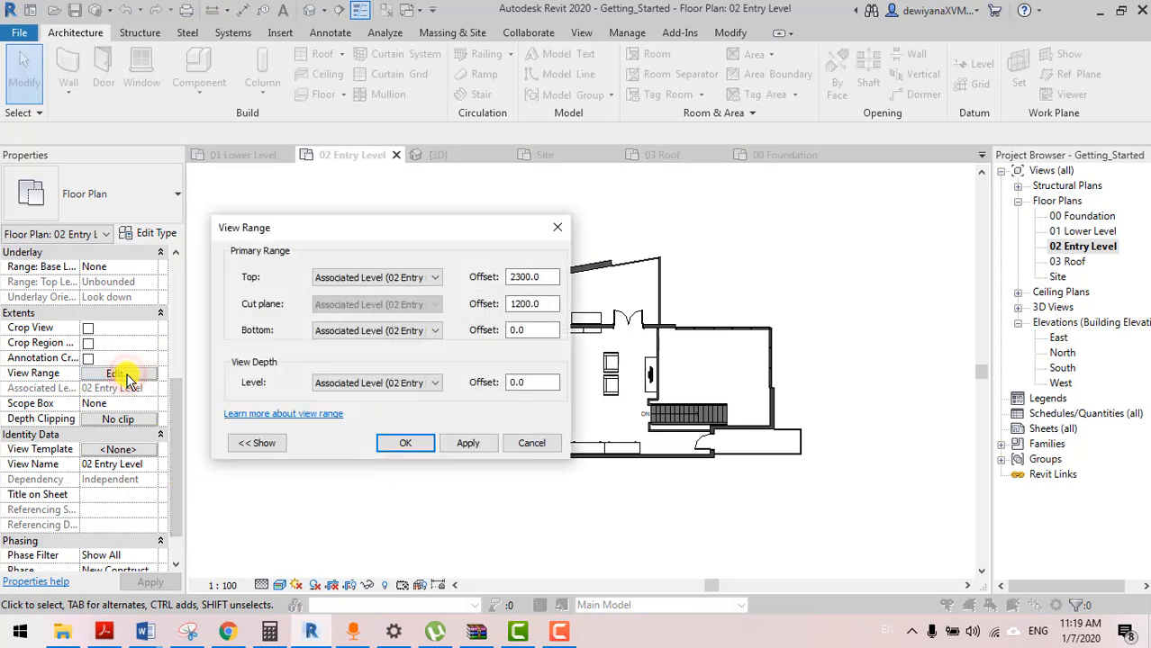
pyautogui.click(436, 331)
pyautogui.click(336, 375)
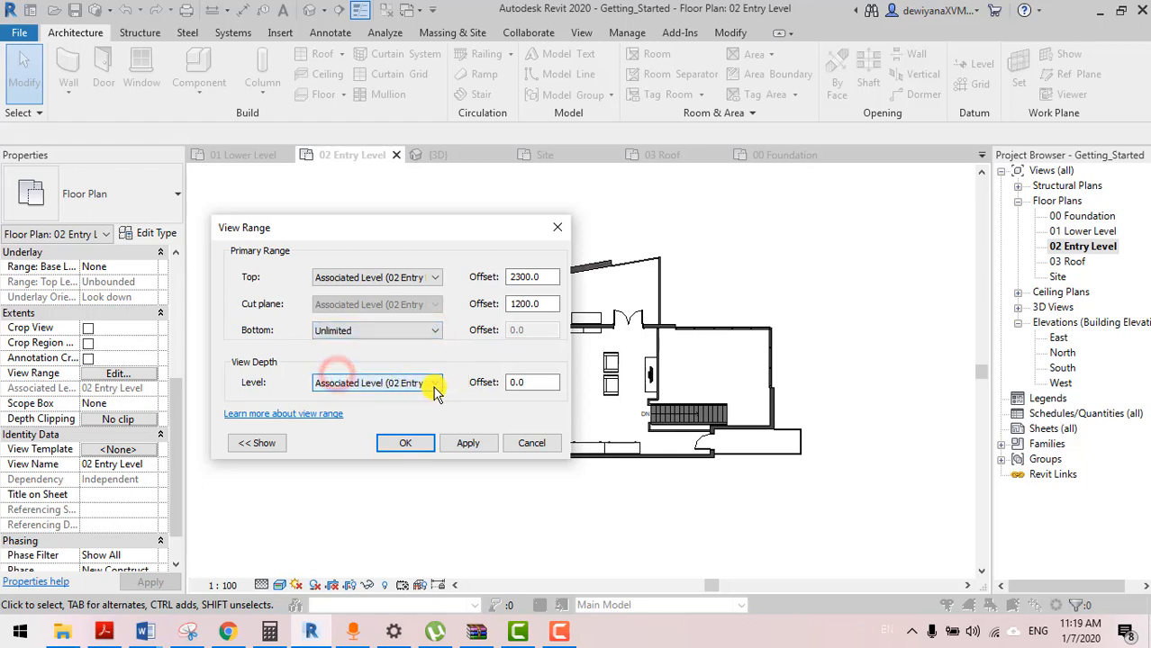
pyautogui.click(435, 384)
pyautogui.click(330, 432)
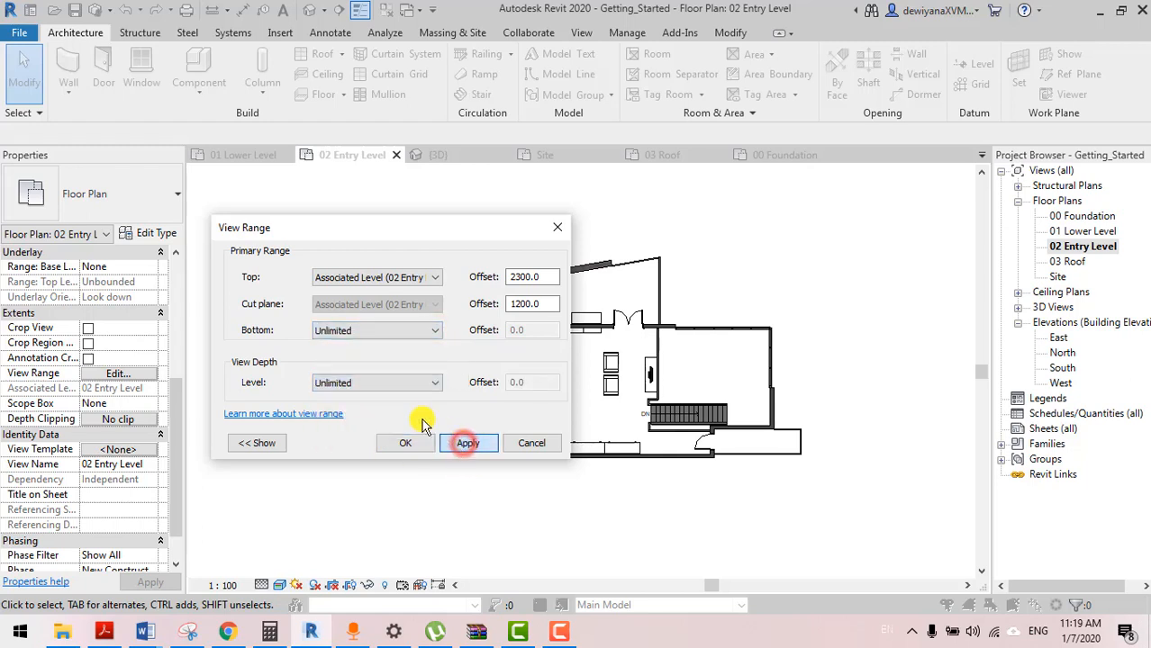
pyautogui.click(405, 443)
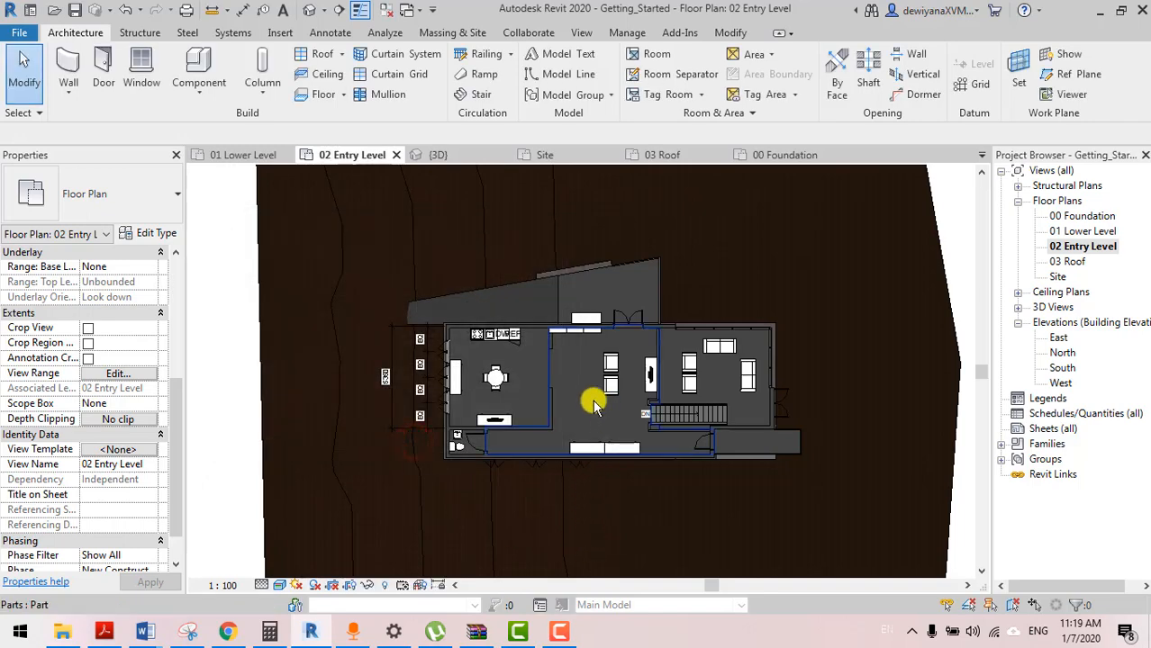
# Check the divided finish parts of the living area, the dining area and the toilet in the plan by selecting each
pyautogui.scroll(-5, 566, 394)
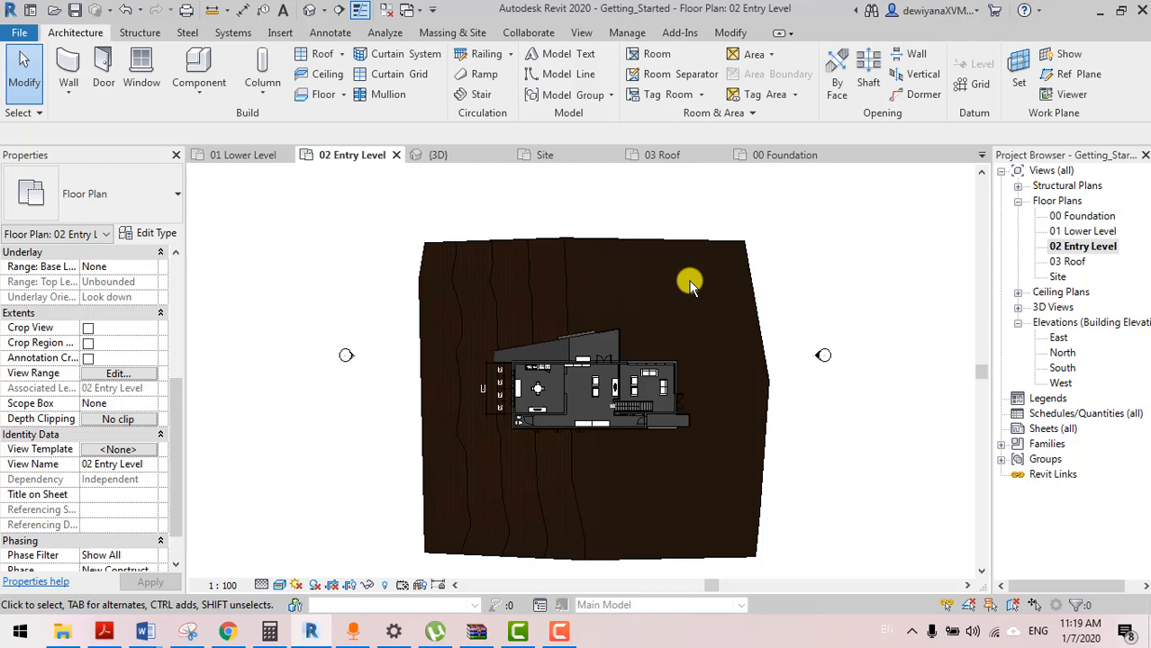
pyautogui.scroll(3, 725, 494)
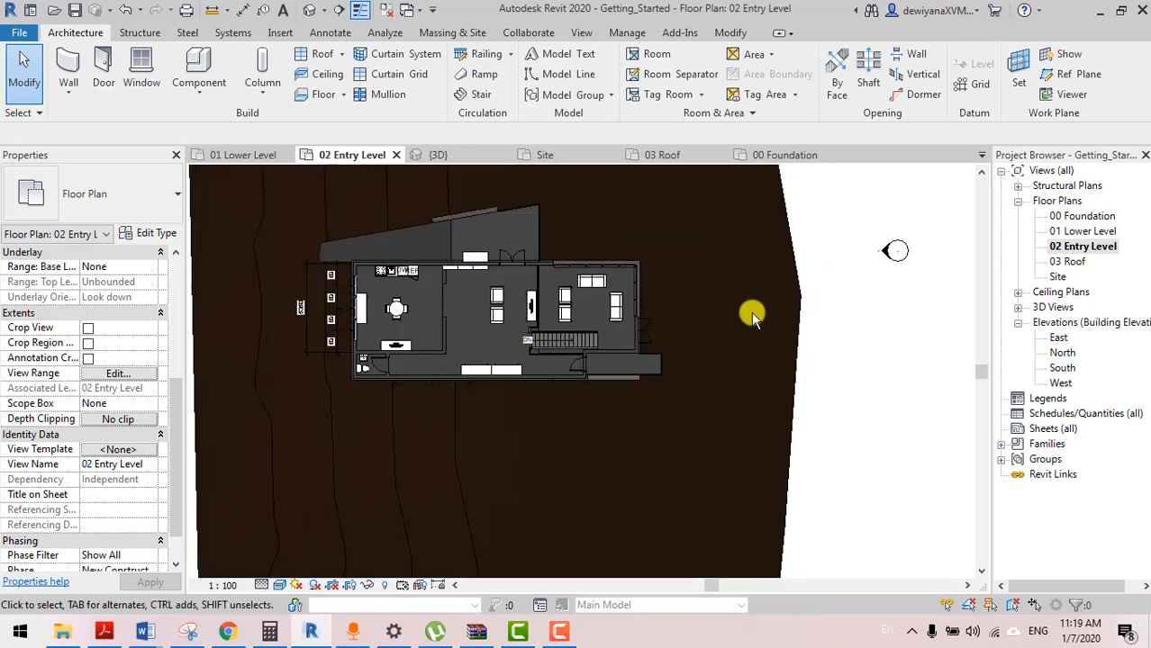
pyautogui.scroll(1, 751, 311)
pyautogui.moveTo(712, 311); pyautogui.dragTo(862, 342, button='middle')
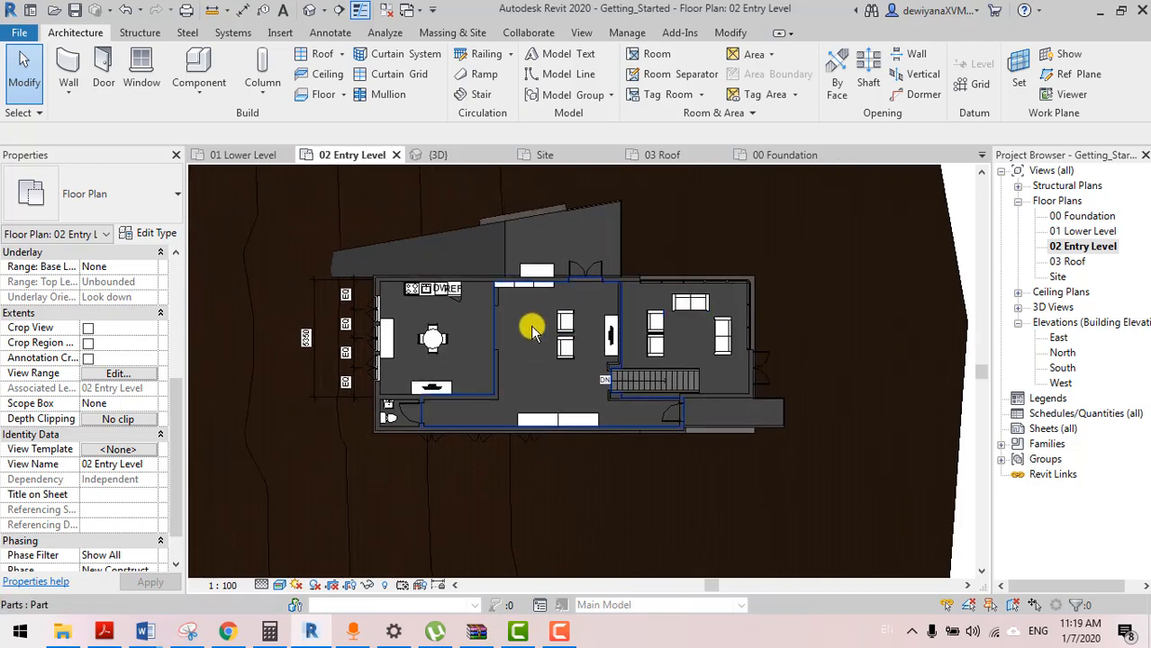
pyautogui.click(533, 331)
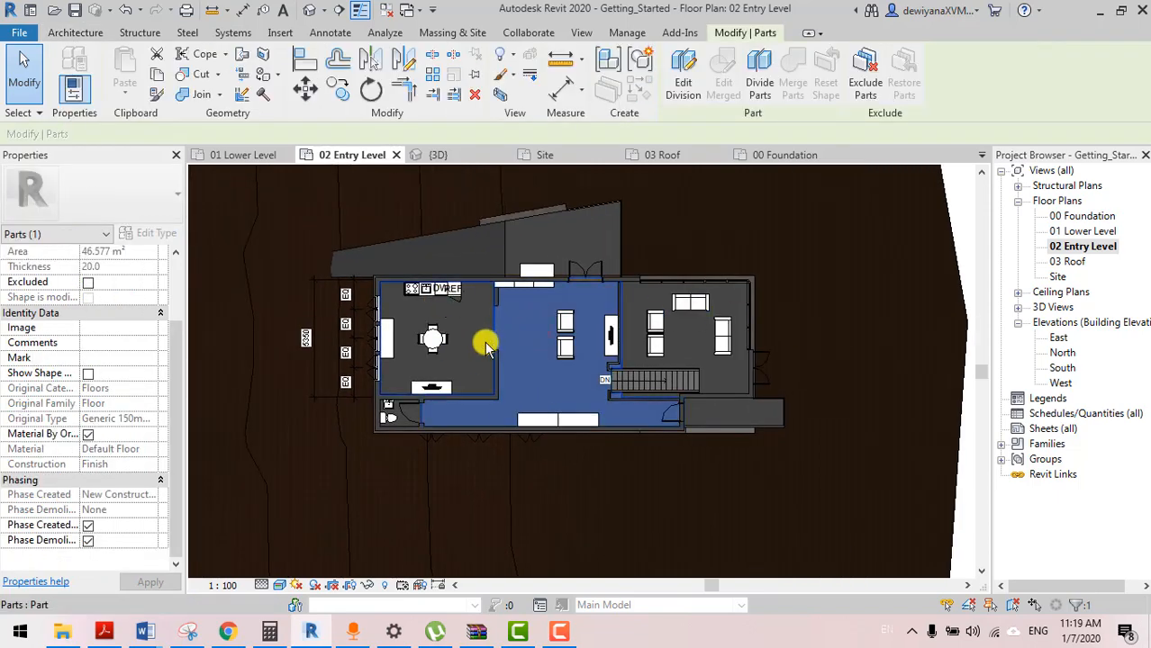
pyautogui.click(474, 334)
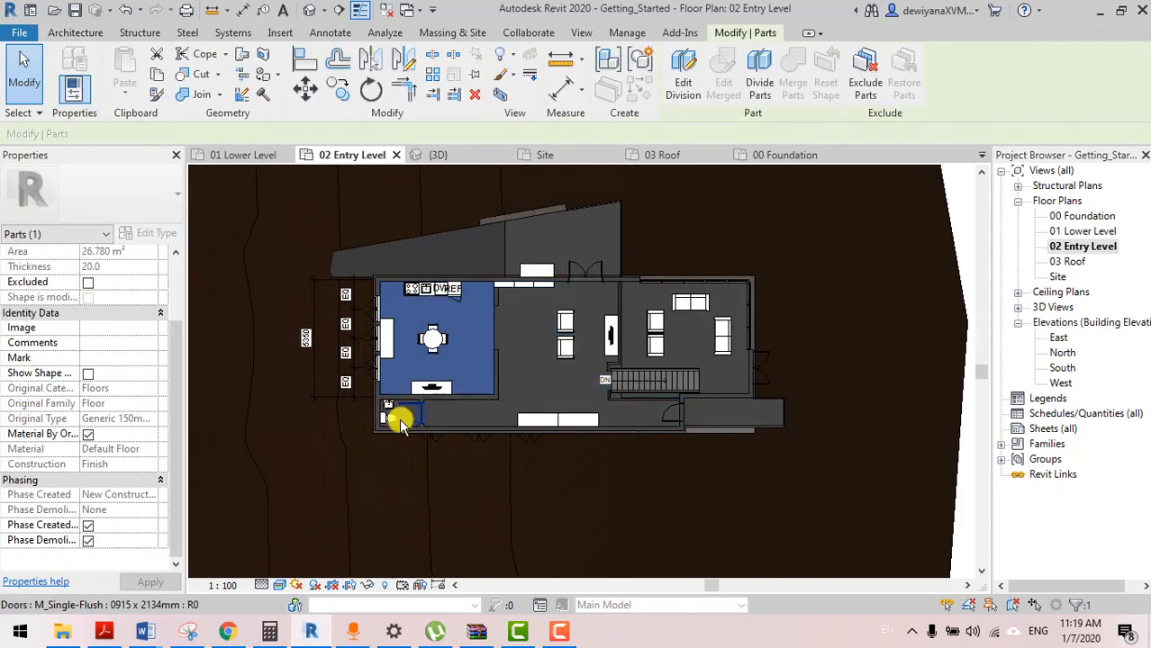
pyautogui.click(401, 420)
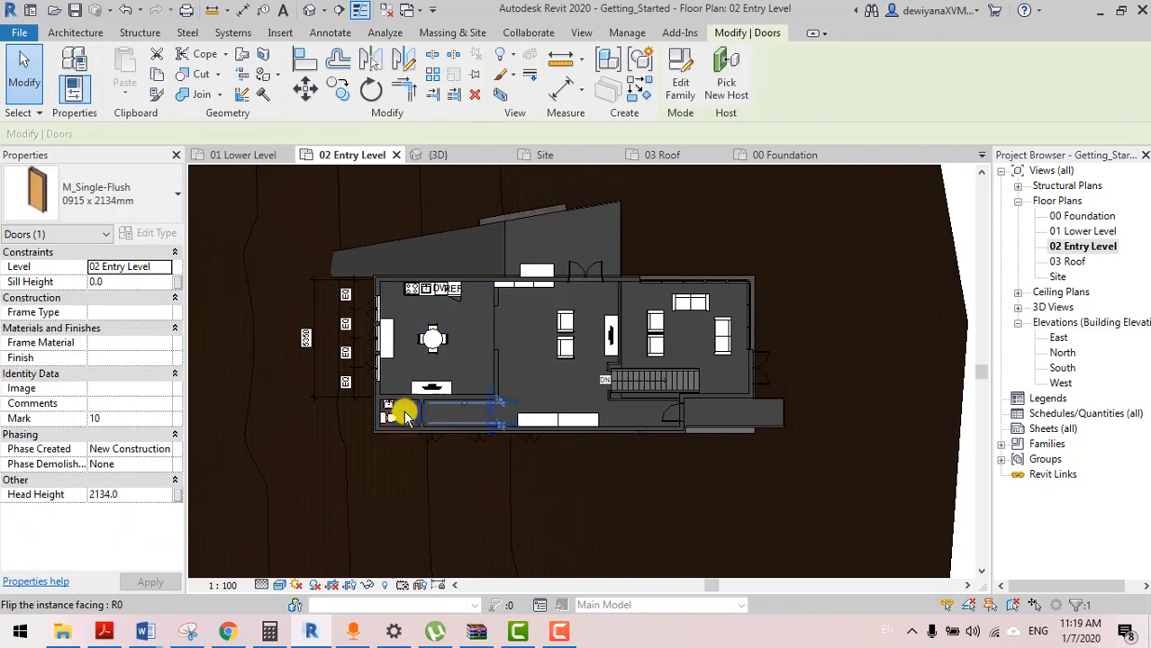
pyautogui.scroll(5, 389, 412)
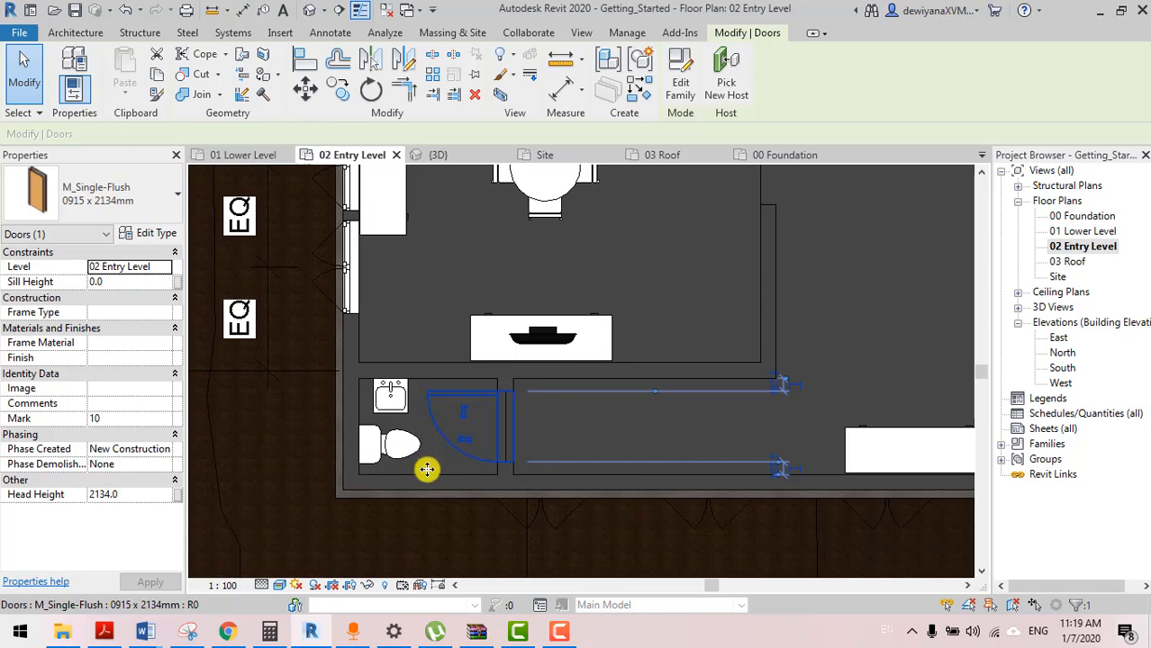
pyautogui.click(696, 333)
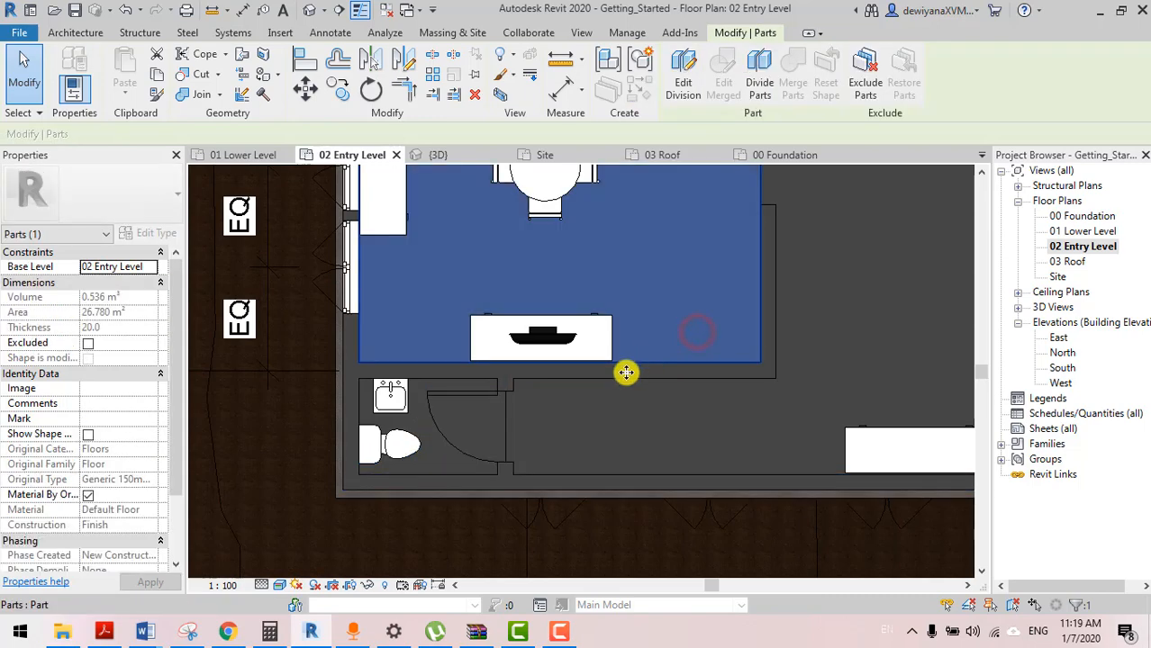
pyautogui.click(438, 448)
# Select the finish part of the balcony outside the stair-side door to check its extent in plan, and clear the selection
pyautogui.scroll(-3, 656, 491)
pyautogui.moveTo(729, 478); pyautogui.dragTo(488, 480, button='middle')
pyautogui.scroll(2, 707, 424)
pyautogui.click(800, 401)
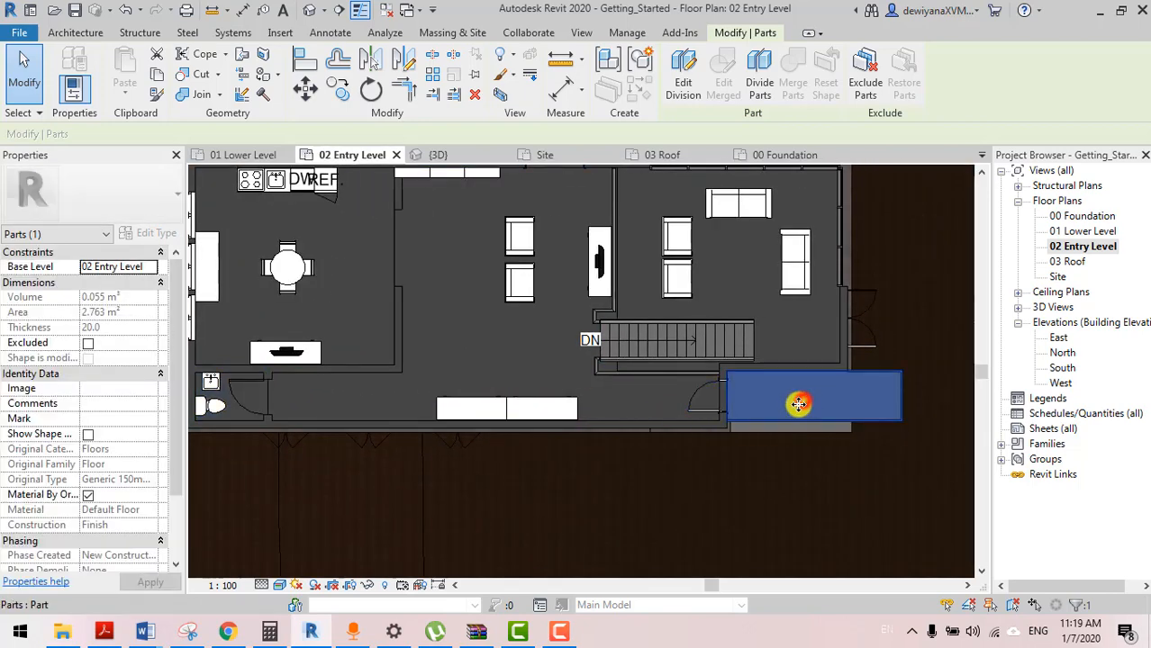
pyautogui.scroll(-5, 799, 403)
pyautogui.scroll(-2, 810, 401)
pyautogui.moveTo(874, 383); pyautogui.dragTo(788, 385, button='middle')
pyautogui.click(882, 373)
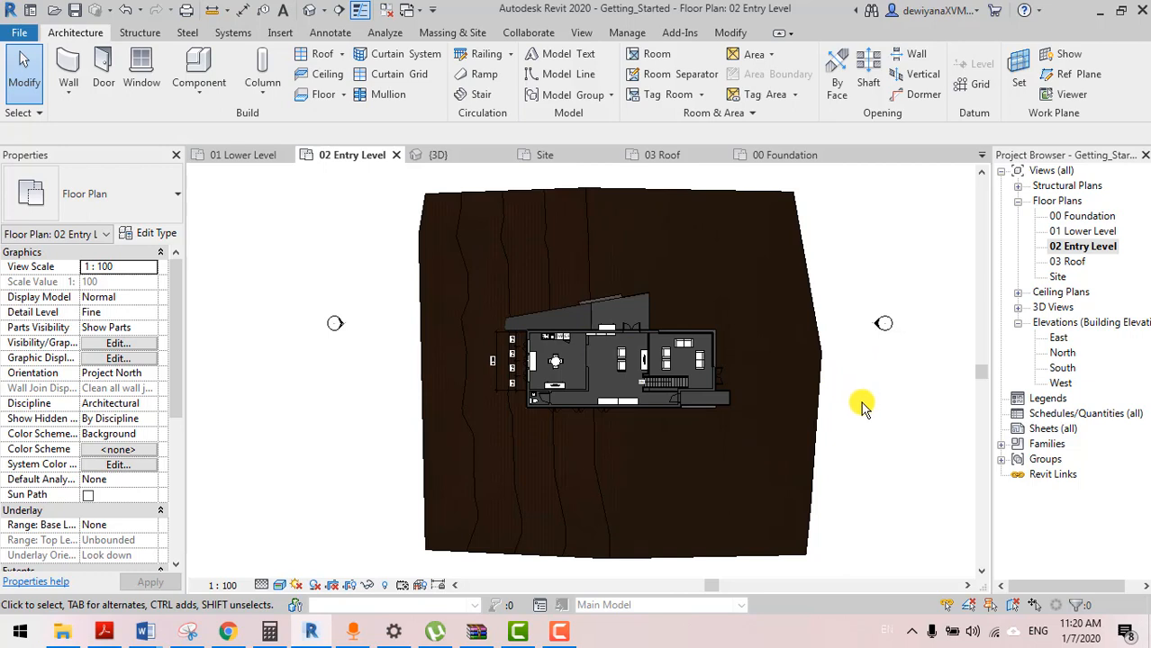
# Hide the Topography category in the 02 Entry Level plan through its visibility/graphic overrides
pyautogui.press('g')
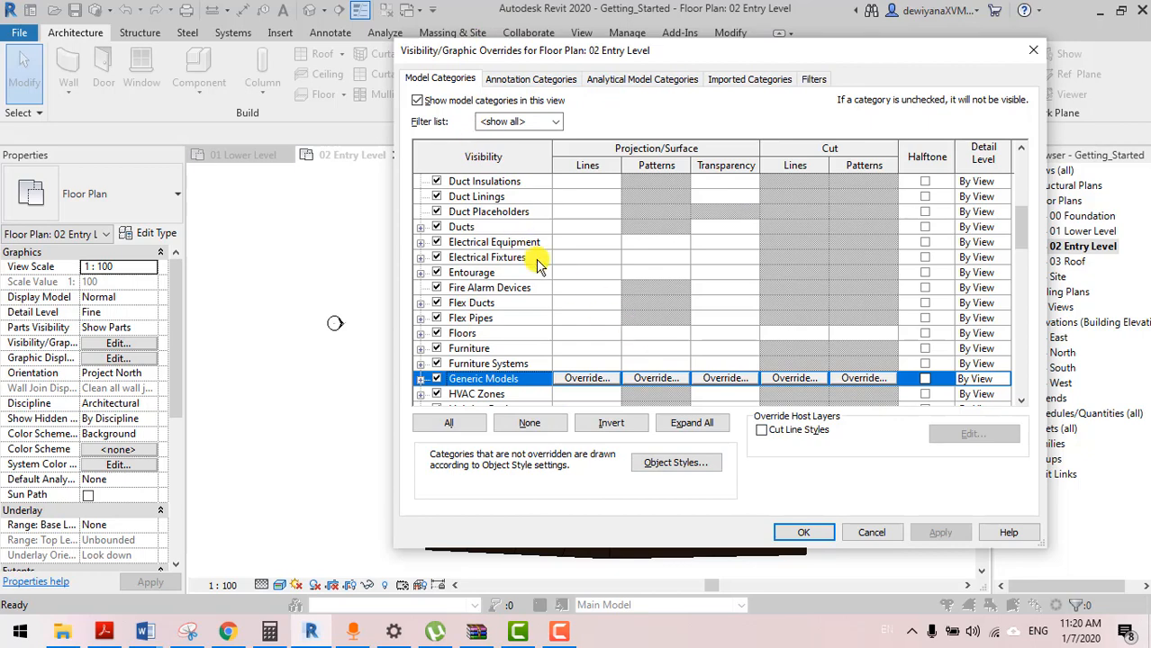
pyautogui.scroll(-3, 516, 238)
pyautogui.scroll(-2, 518, 243)
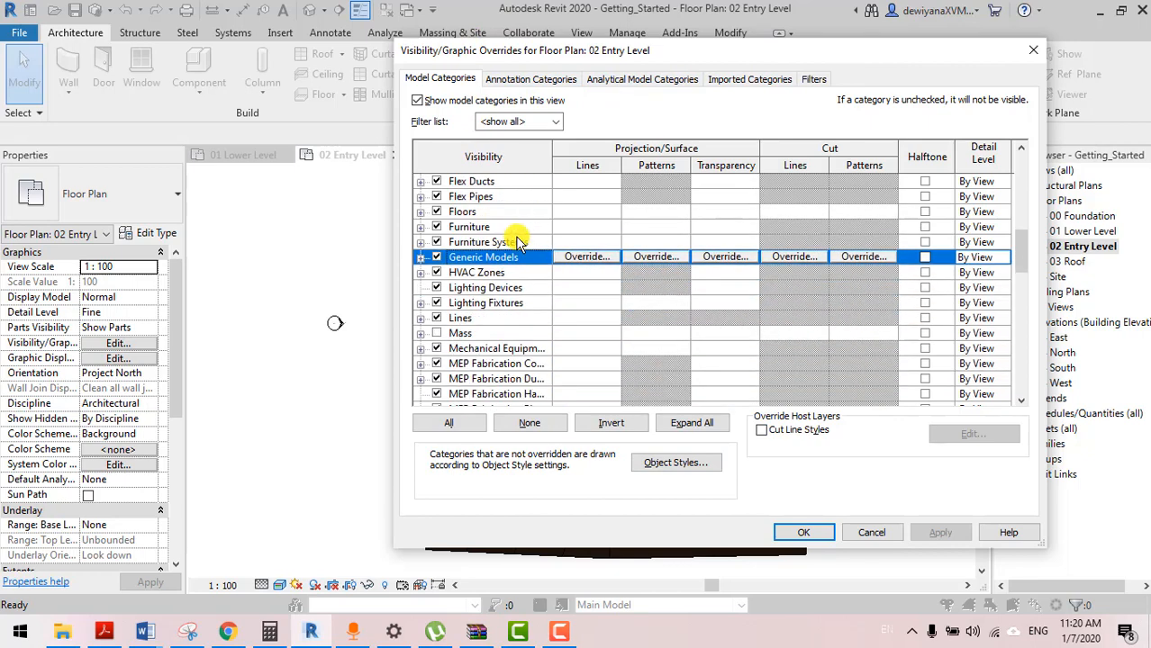
pyautogui.scroll(-6, 518, 244)
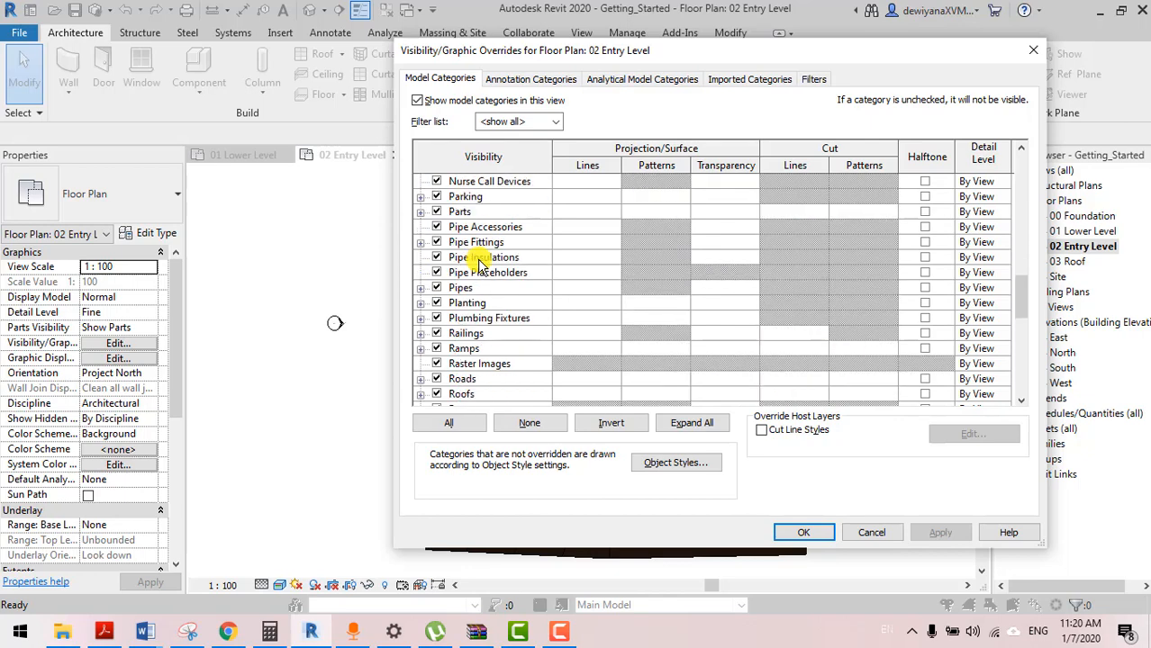
pyautogui.scroll(-2, 480, 264)
pyautogui.scroll(-6, 480, 264)
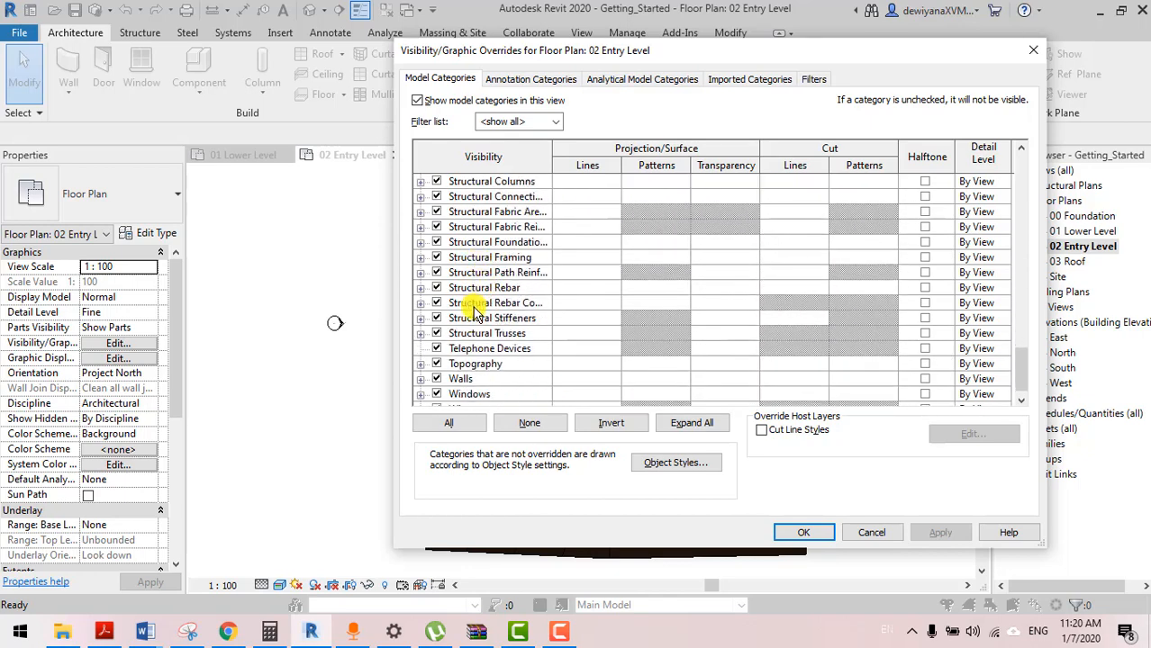
pyautogui.click(437, 363)
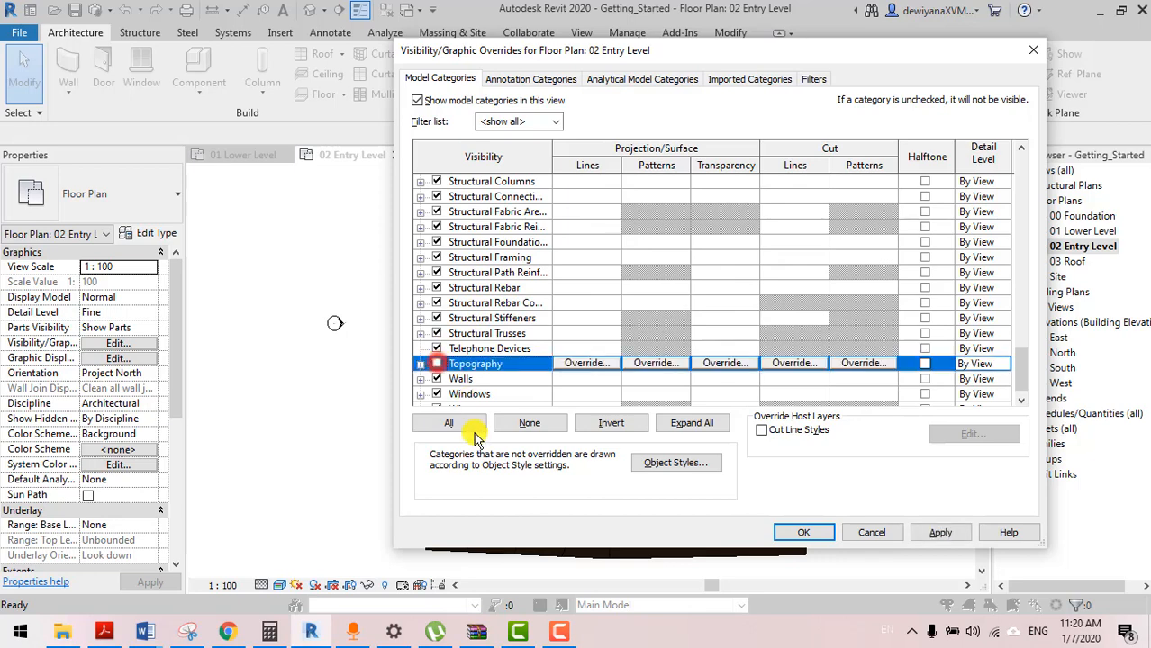
pyautogui.click(957, 539)
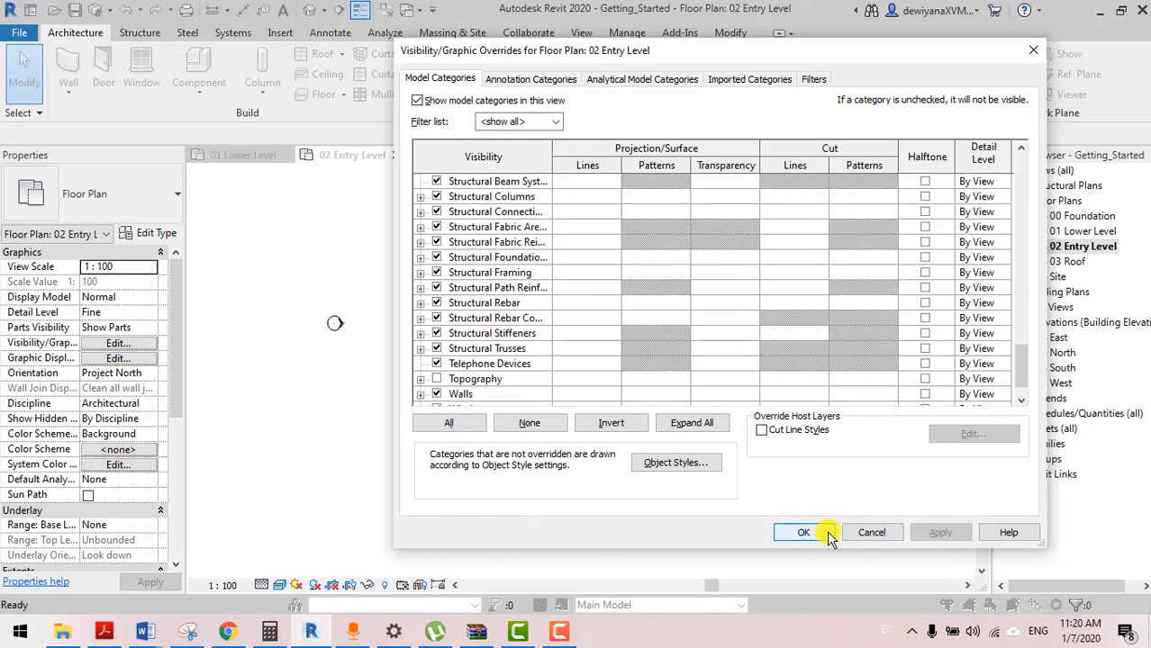
pyautogui.click(804, 532)
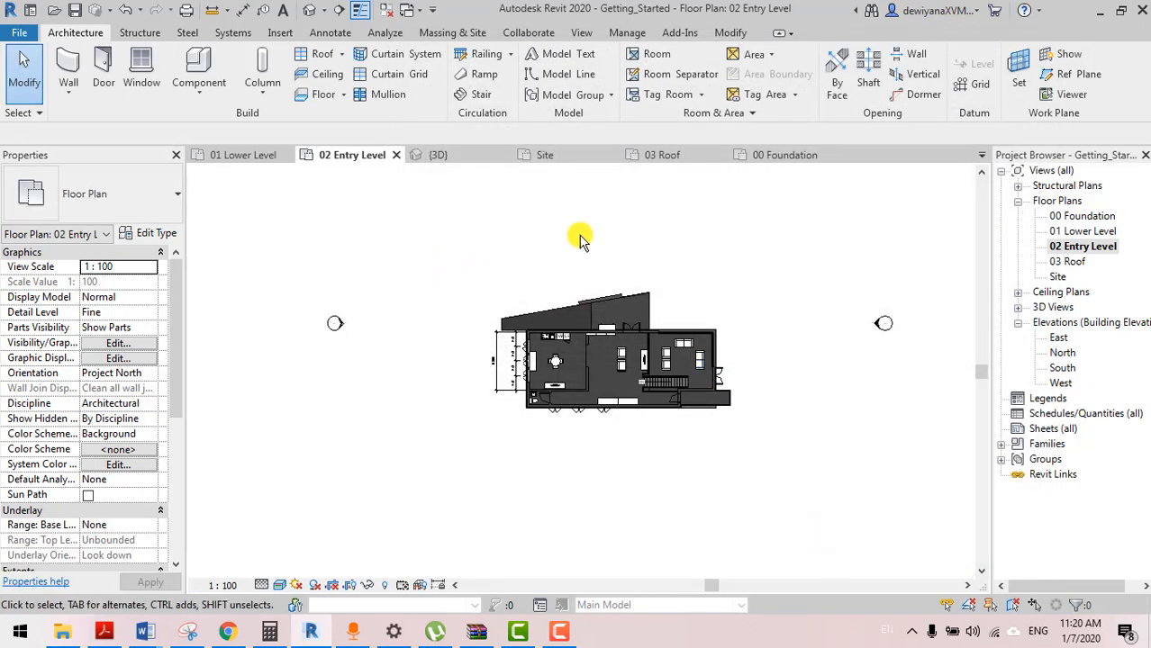
pyautogui.scroll(1, 749, 463)
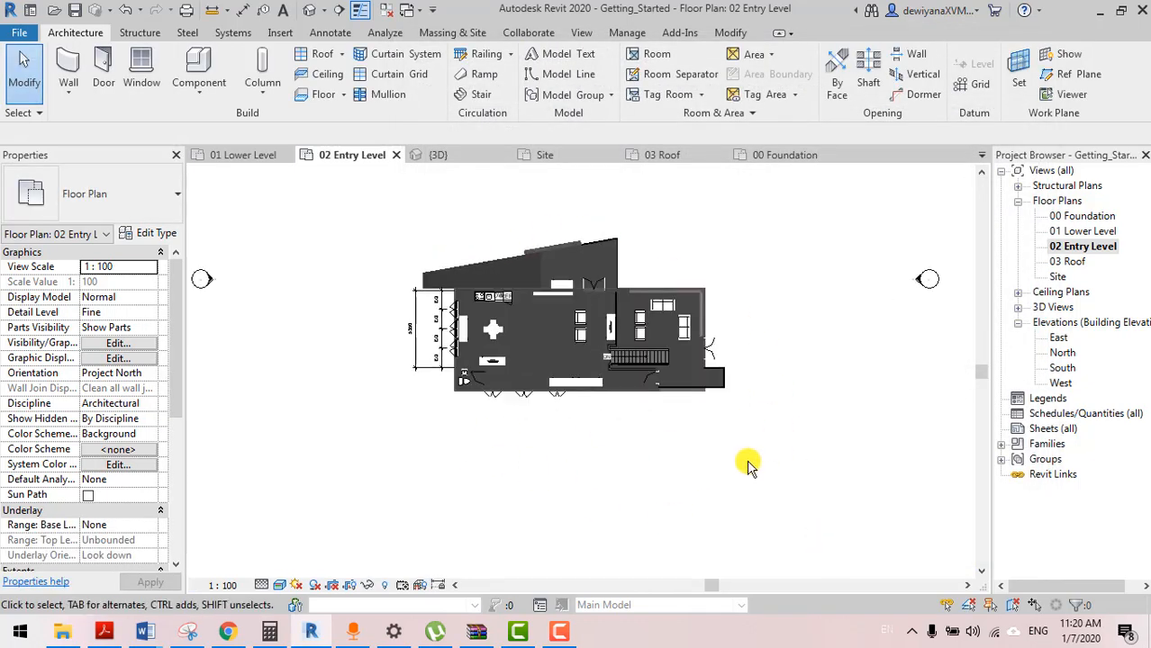
# Examine the Site and 03 Roof floor plans to compare them with the entry level, and return to the 02 Entry Level plan
pyautogui.scroll(2, 747, 464)
pyautogui.moveTo(687, 366); pyautogui.dragTo(738, 489, button='middle')
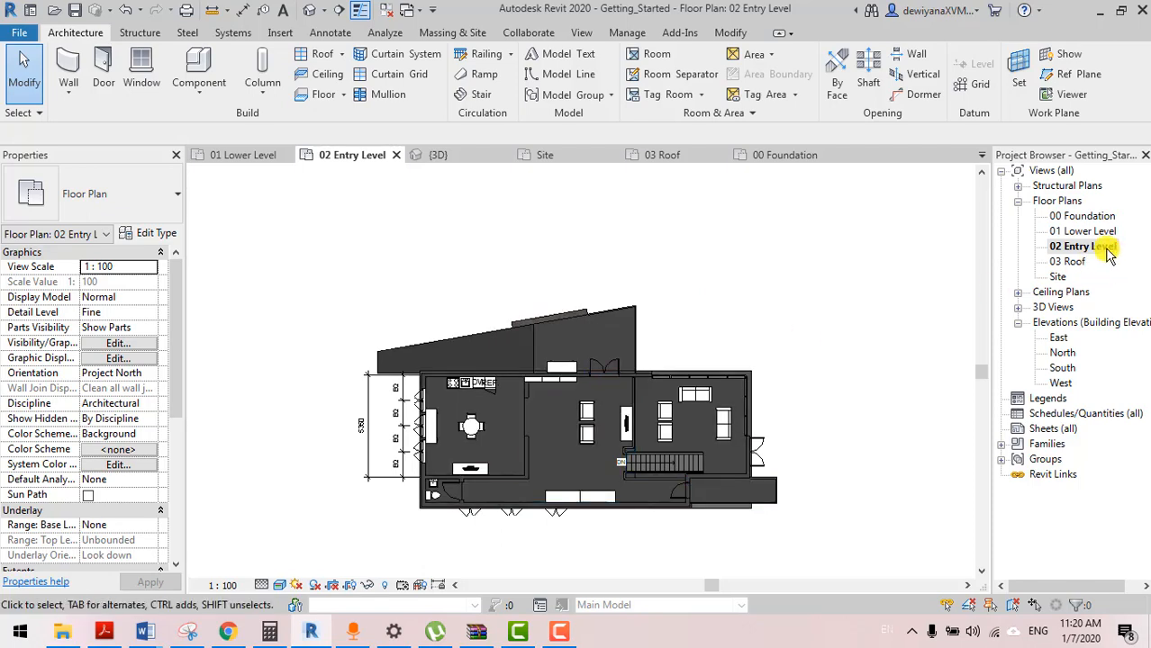
pyautogui.doubleClick(1058, 276)
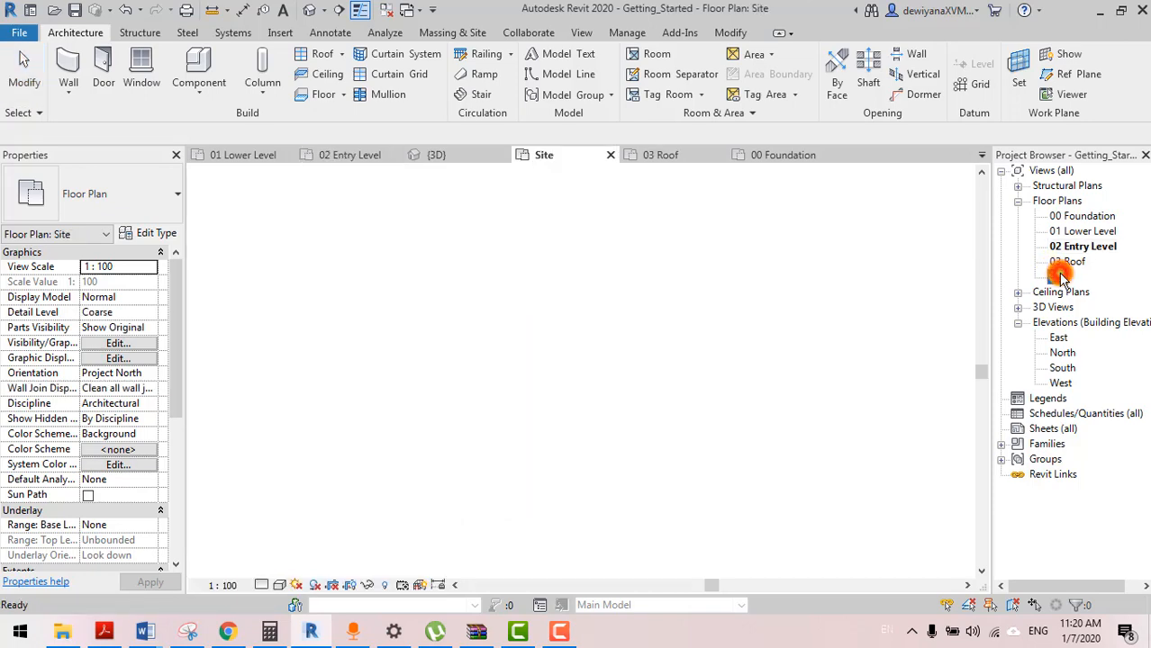
pyautogui.doubleClick(1071, 263)
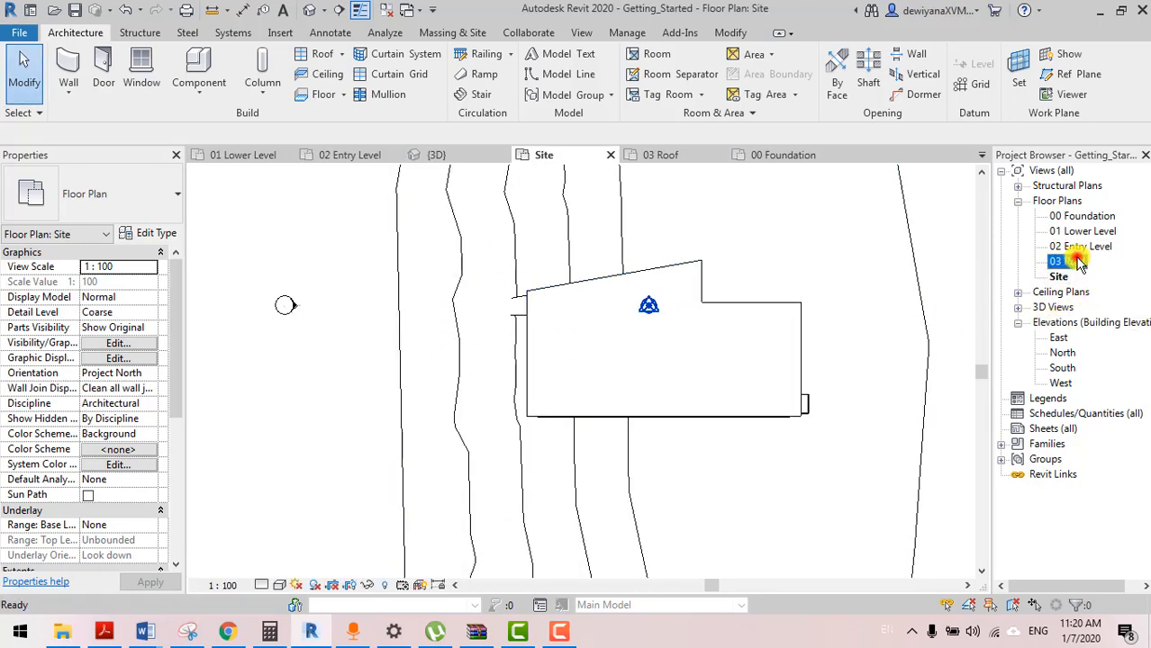
pyautogui.scroll(-1, 678, 373)
pyautogui.moveTo(582, 403); pyautogui.dragTo(660, 412, button='middle')
pyautogui.doubleClick(1081, 245)
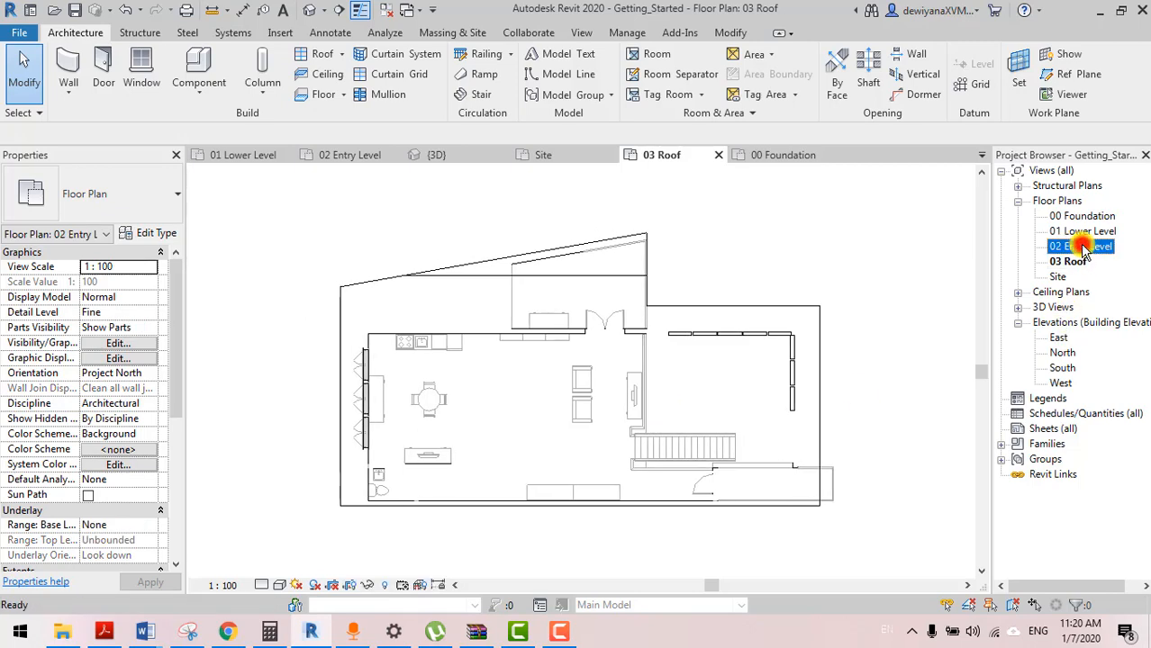
pyautogui.scroll(2, 554, 531)
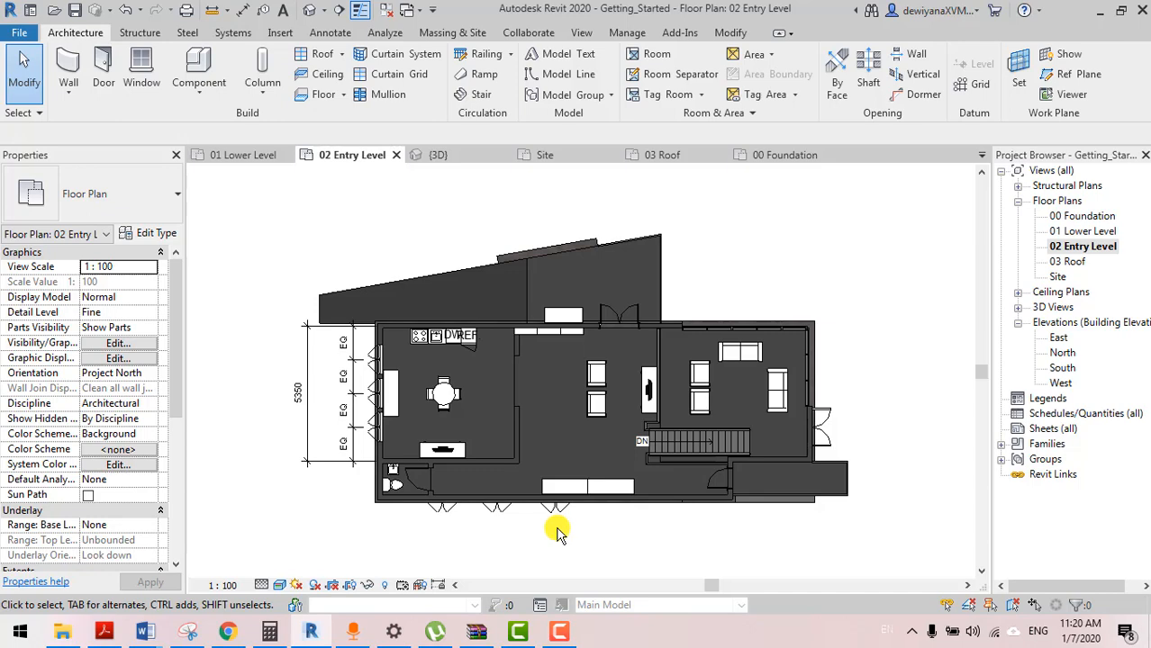
# Turn off Material By Original for the finish part of the central living area and corridor, and open its material for editing
pyautogui.click(544, 440)
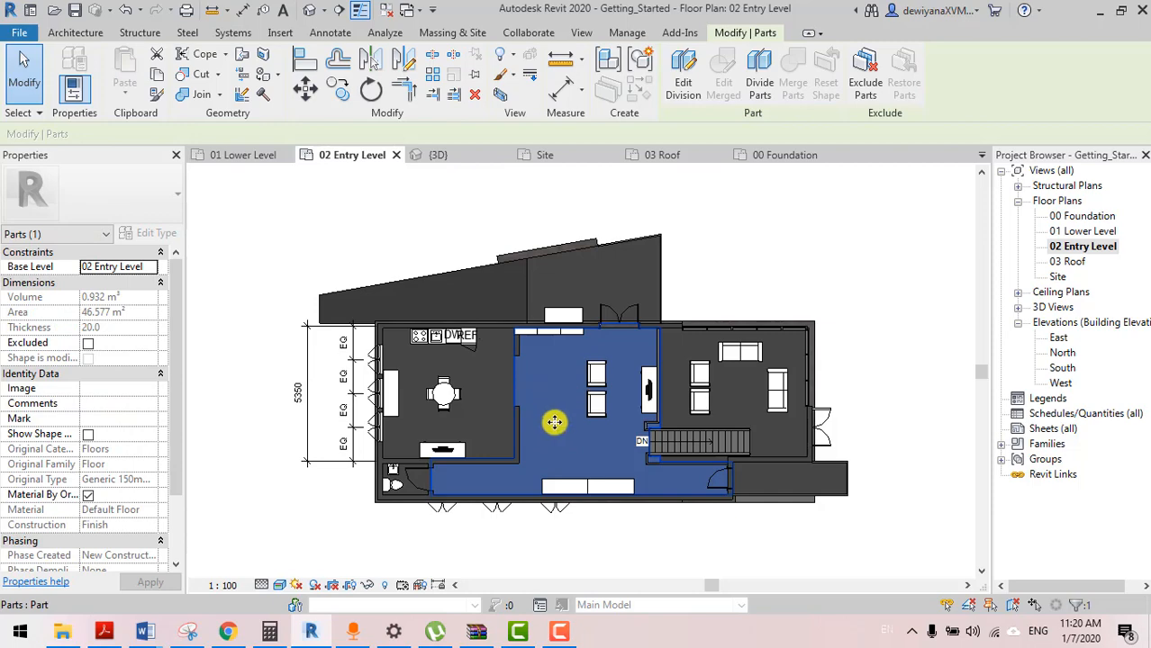
pyautogui.click(783, 545)
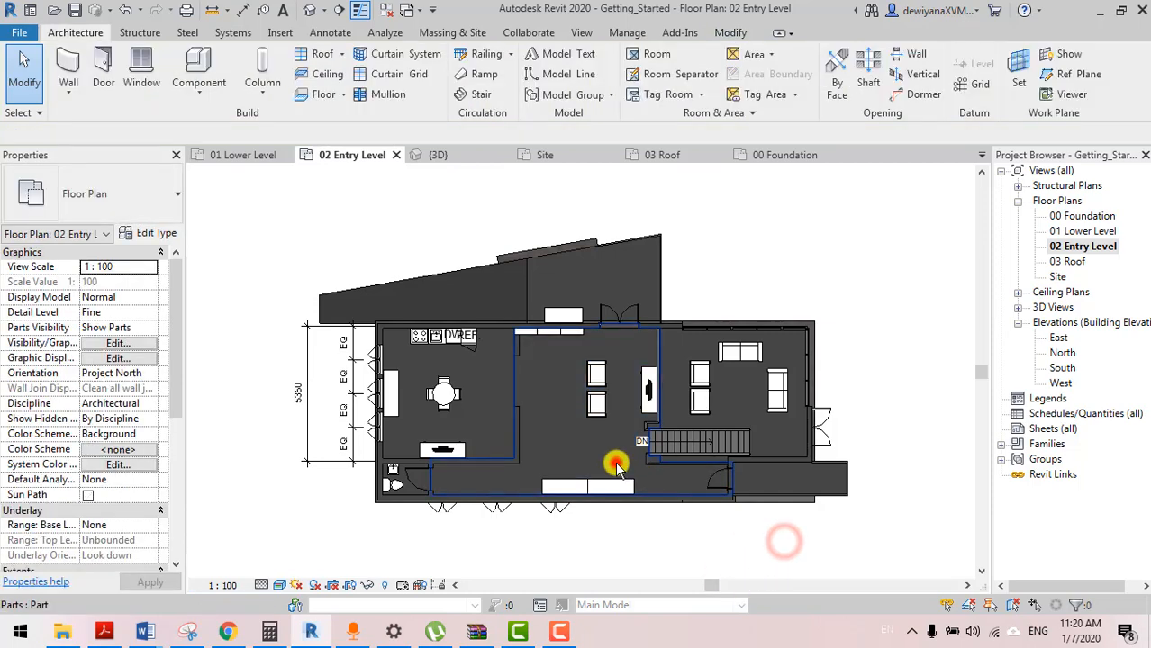
pyautogui.click(616, 464)
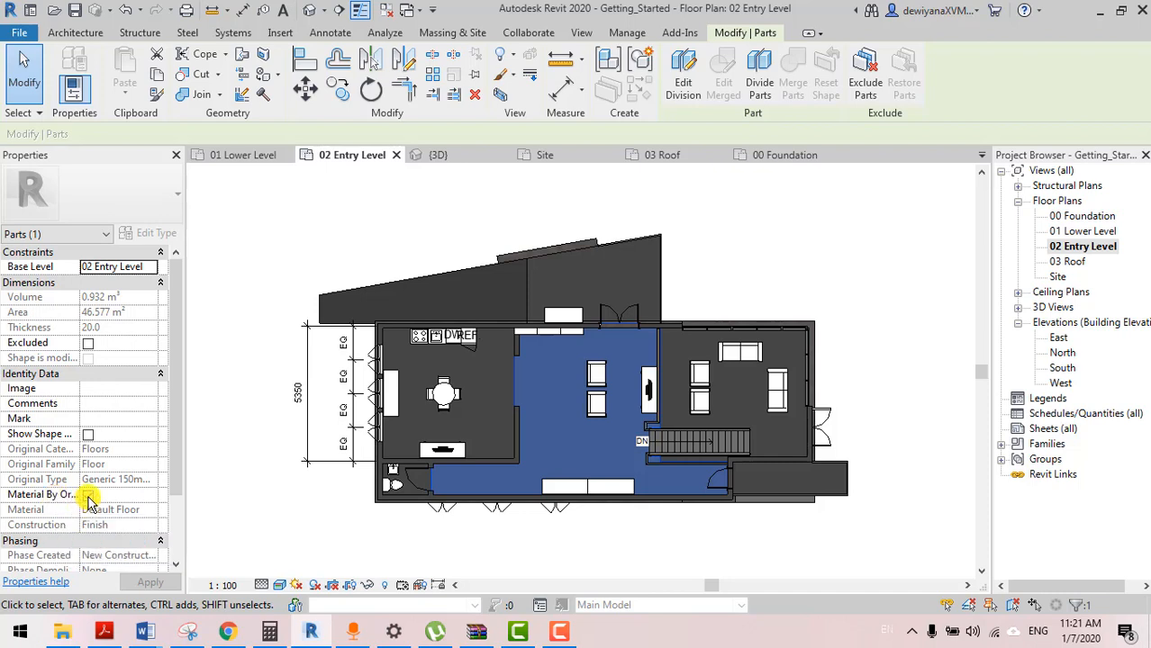
pyautogui.click(88, 495)
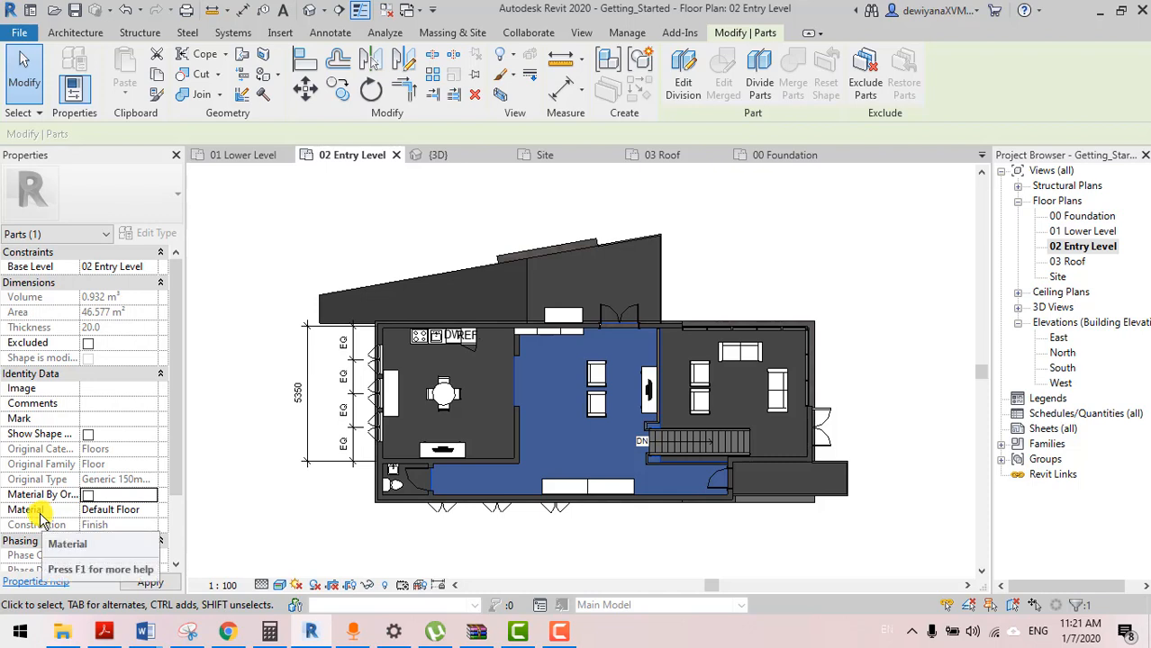
pyautogui.click(149, 512)
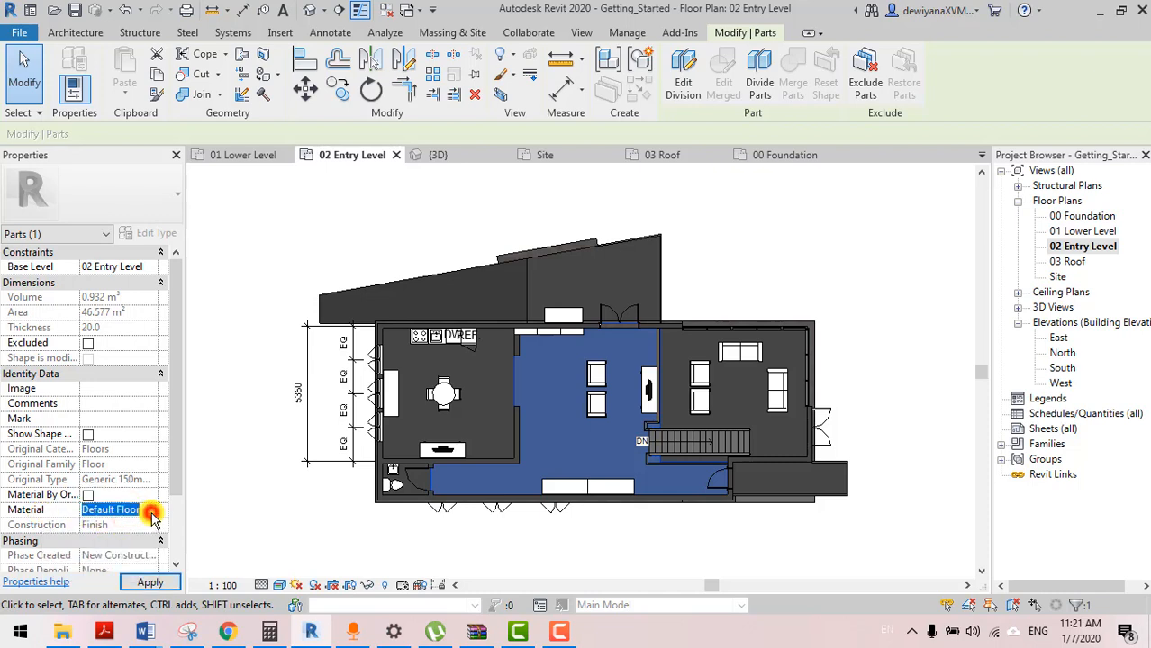
pyautogui.click(153, 512)
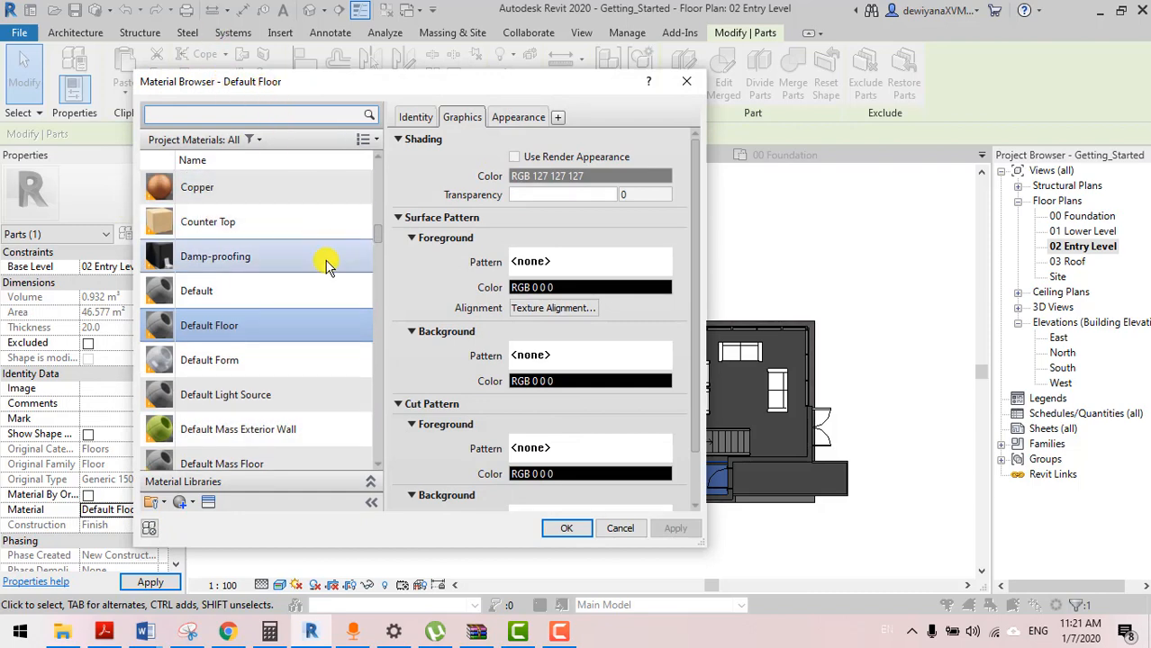
# Create a new material for the central living area's finish part and open the Asset Browser to choose its appearance
pyautogui.scroll(-2, 329, 265)
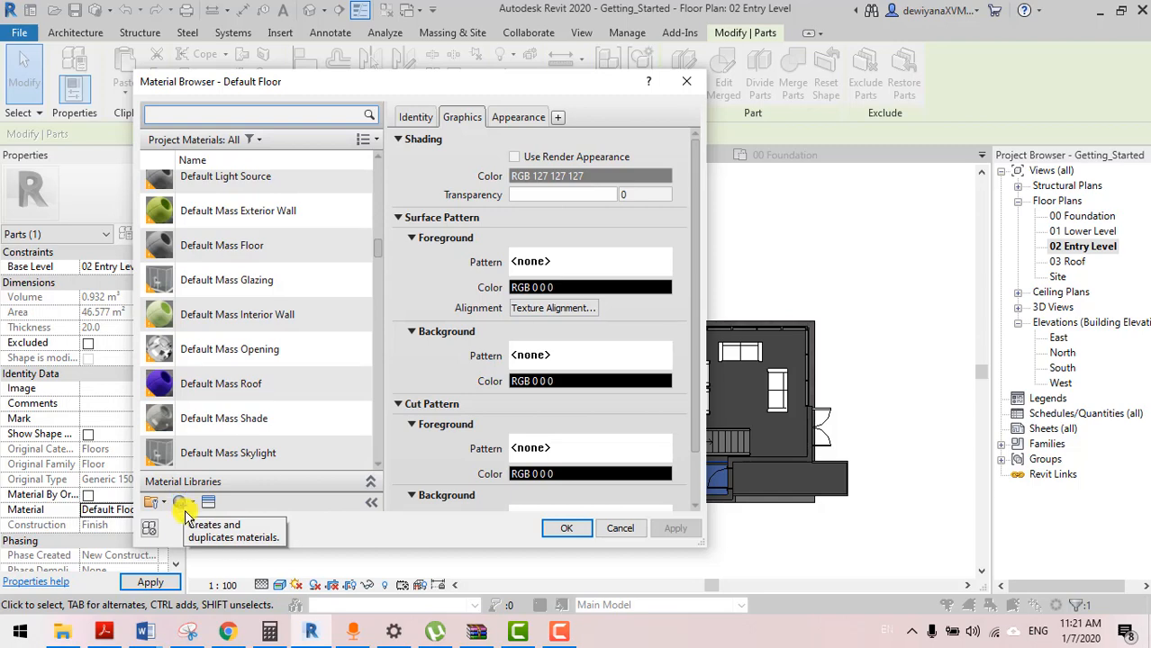
pyautogui.click(179, 503)
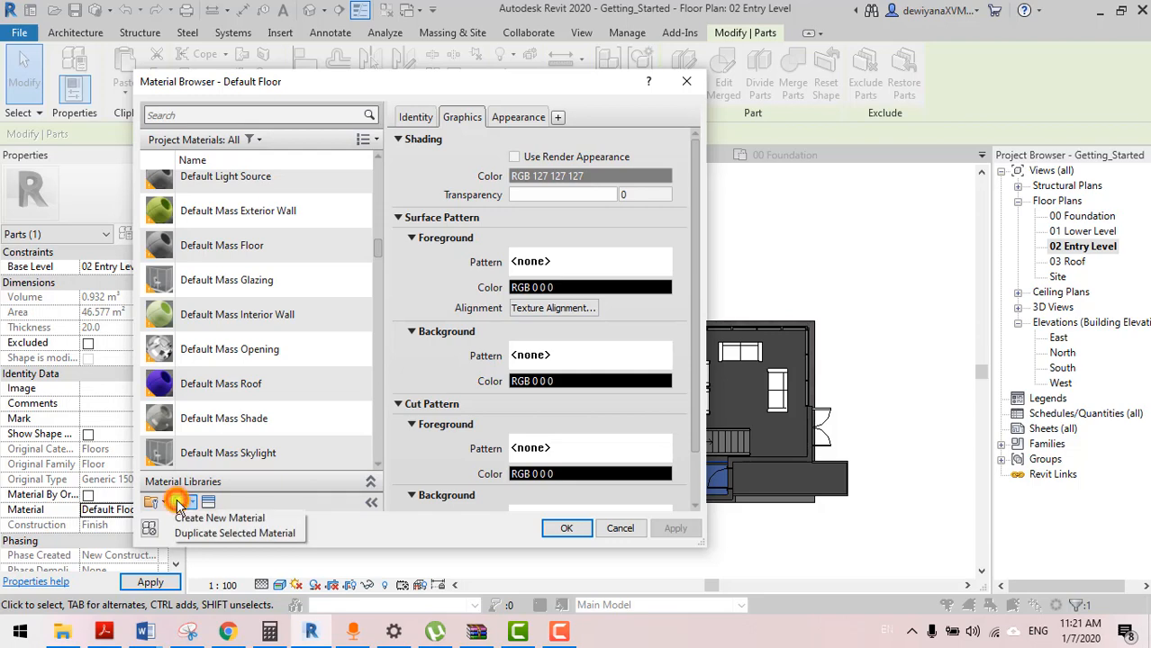
pyautogui.click(201, 520)
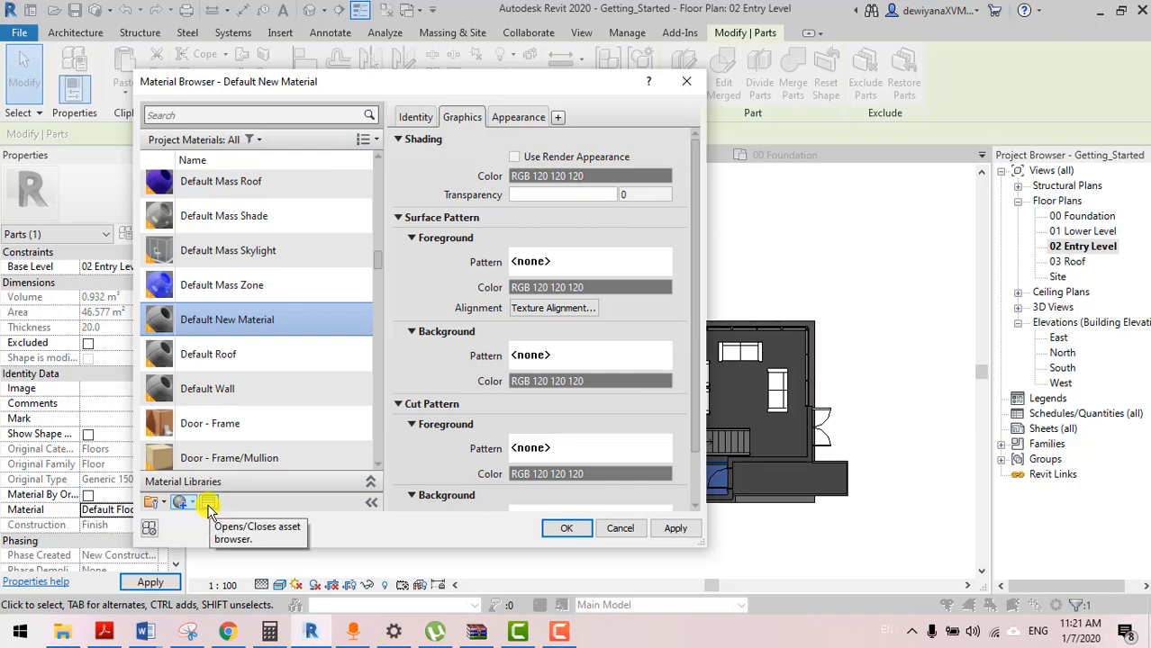
pyautogui.click(209, 505)
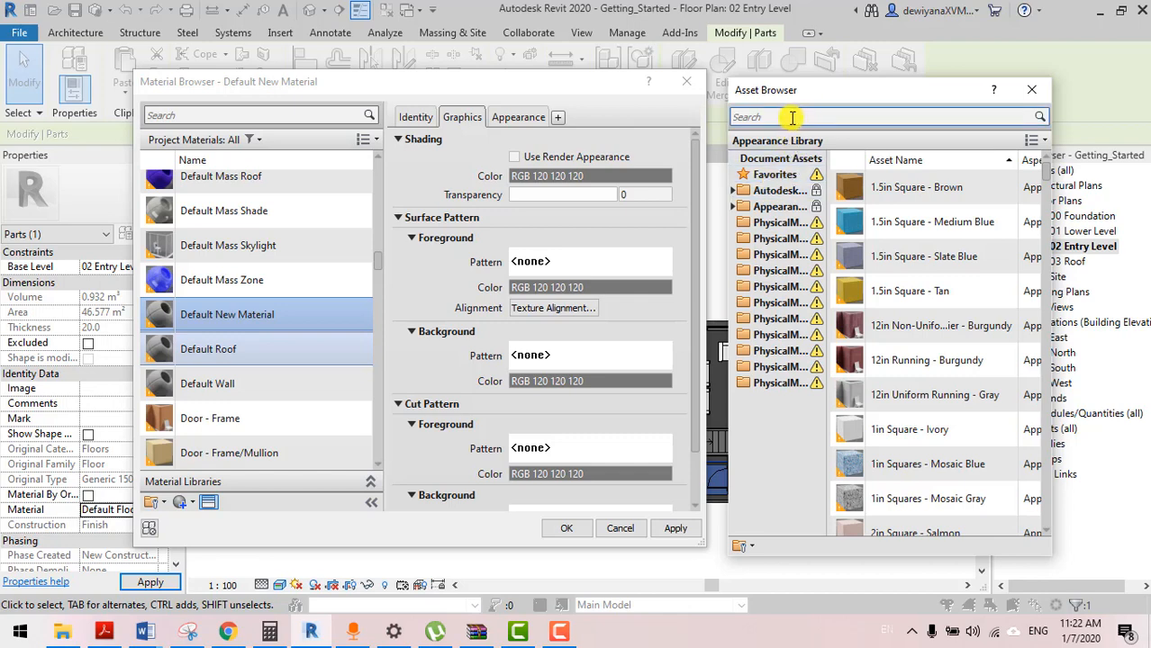
# Browse the Appearance Library's Flooring assets, looking through the Carpet, Stone, Tile and Vinyl categories
pyautogui.click(785, 210)
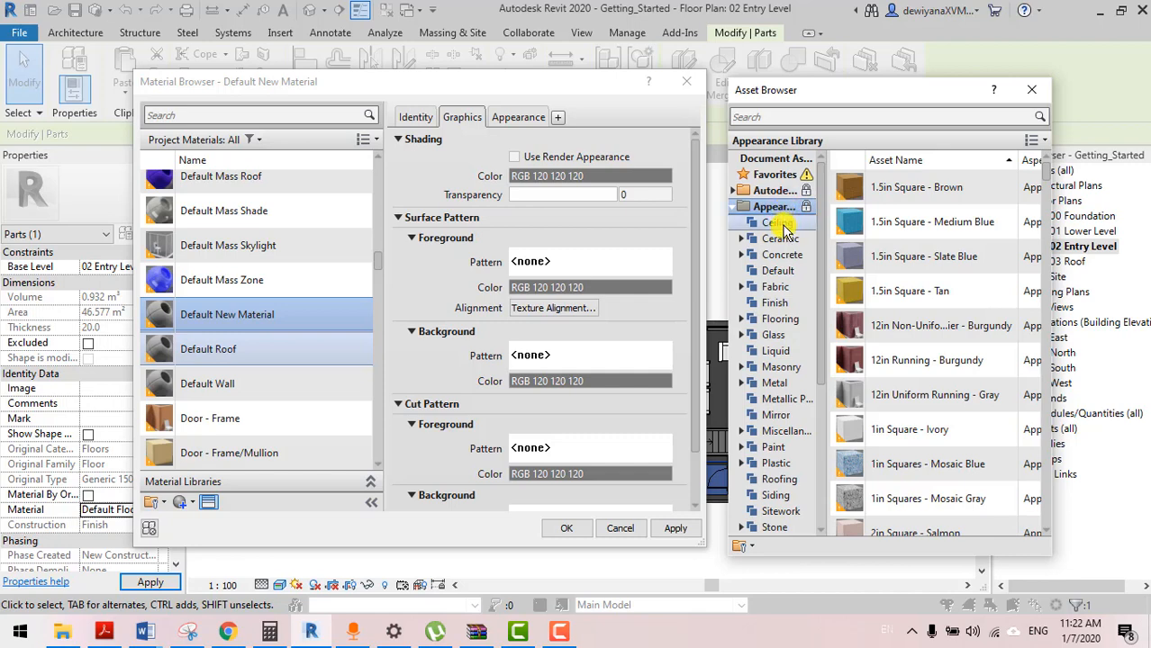
pyautogui.scroll(-4, 788, 235)
pyautogui.scroll(3, 797, 238)
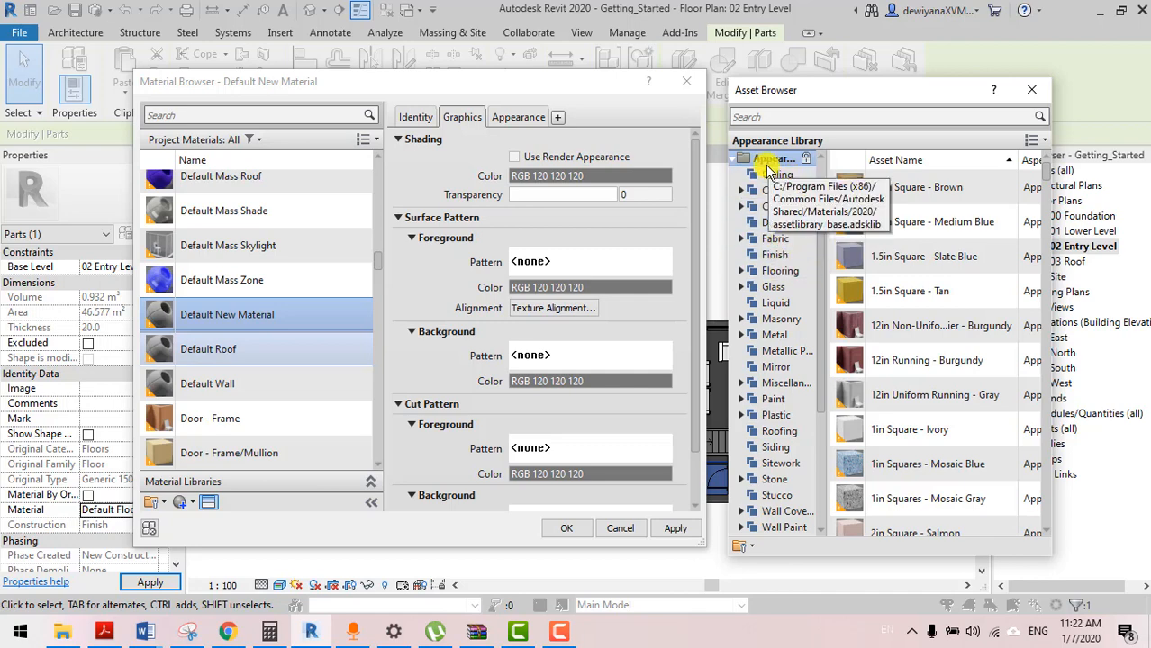
pyautogui.click(774, 271)
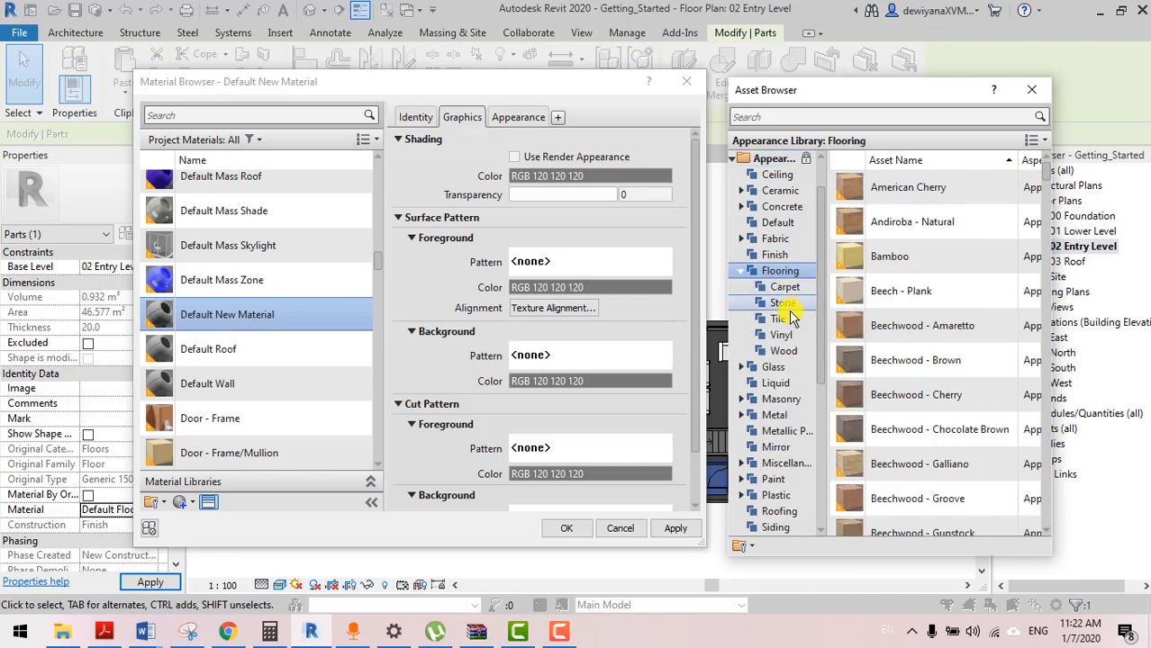
pyautogui.click(785, 289)
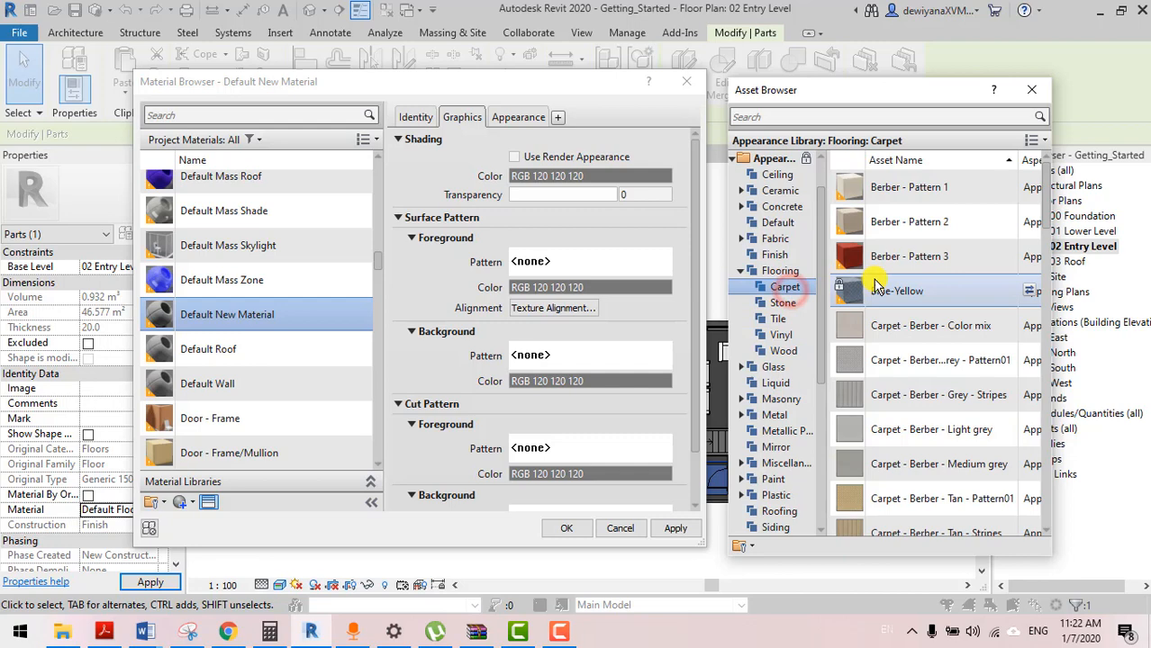
pyautogui.click(782, 302)
pyautogui.click(778, 319)
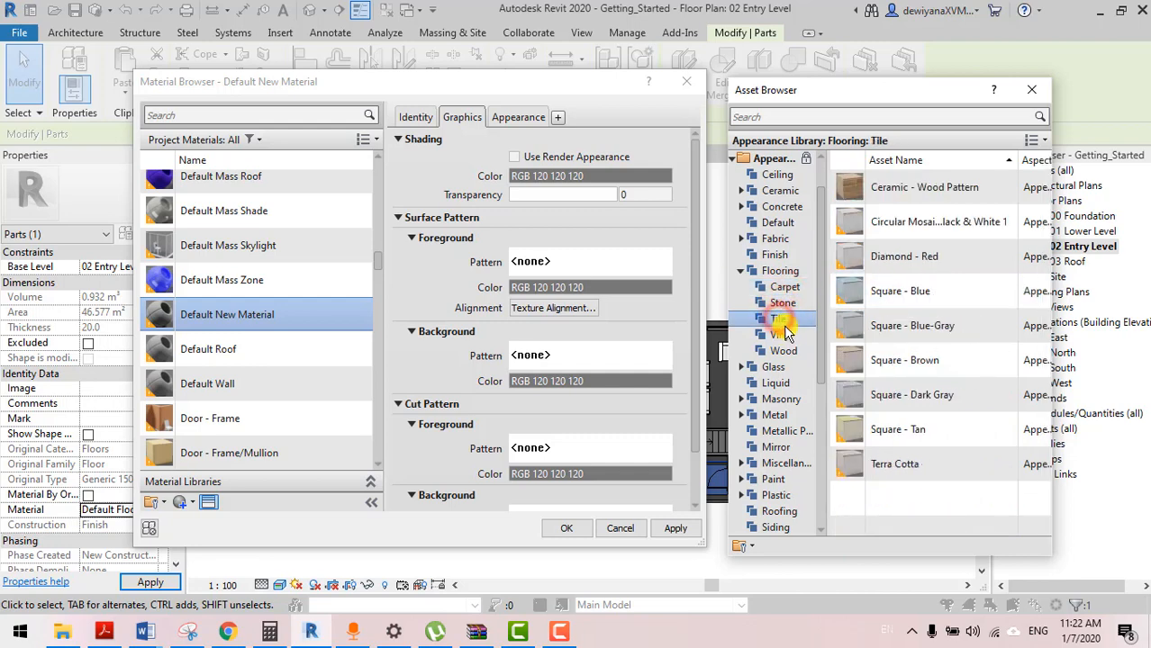
pyautogui.click(783, 333)
# Give the new material the Beechwood - Honey appearance from the wood flooring assets, and apply it to the central living area's part
pyautogui.click(792, 351)
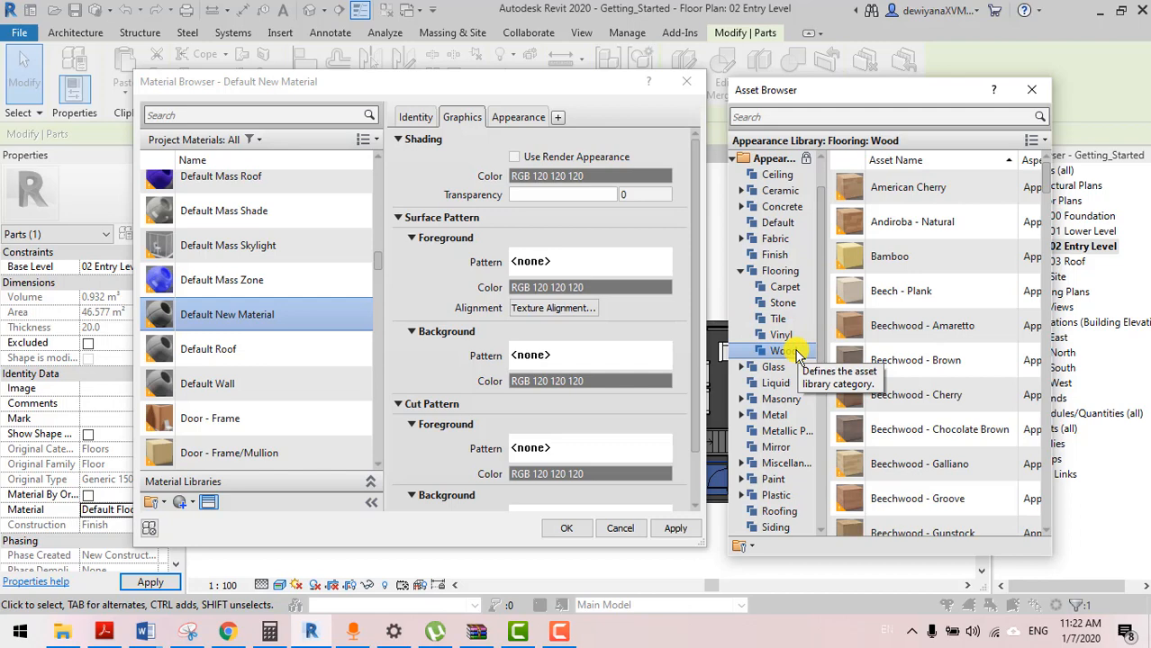
pyautogui.scroll(-3, 928, 226)
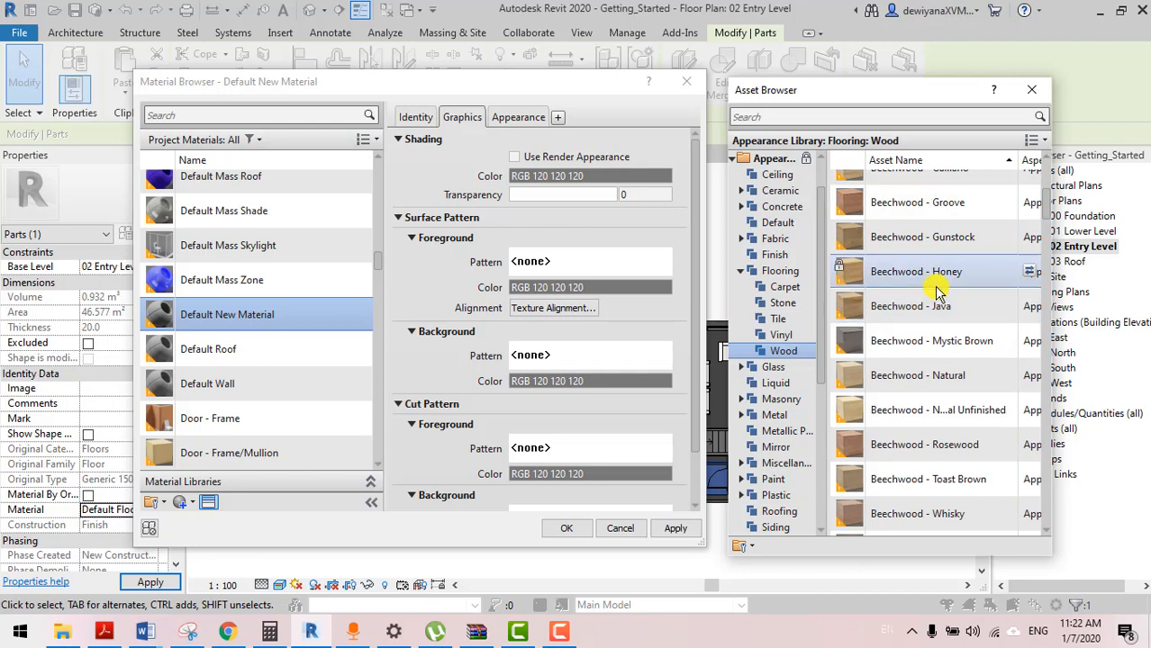
pyautogui.scroll(1, 941, 315)
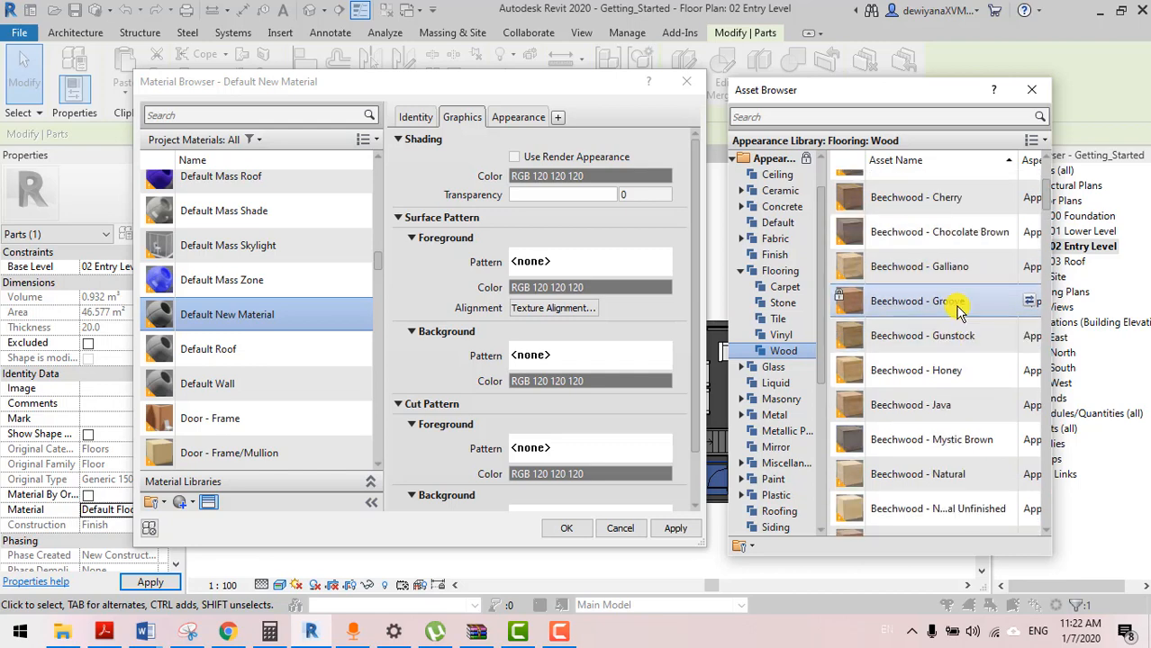
pyautogui.doubleClick(959, 377)
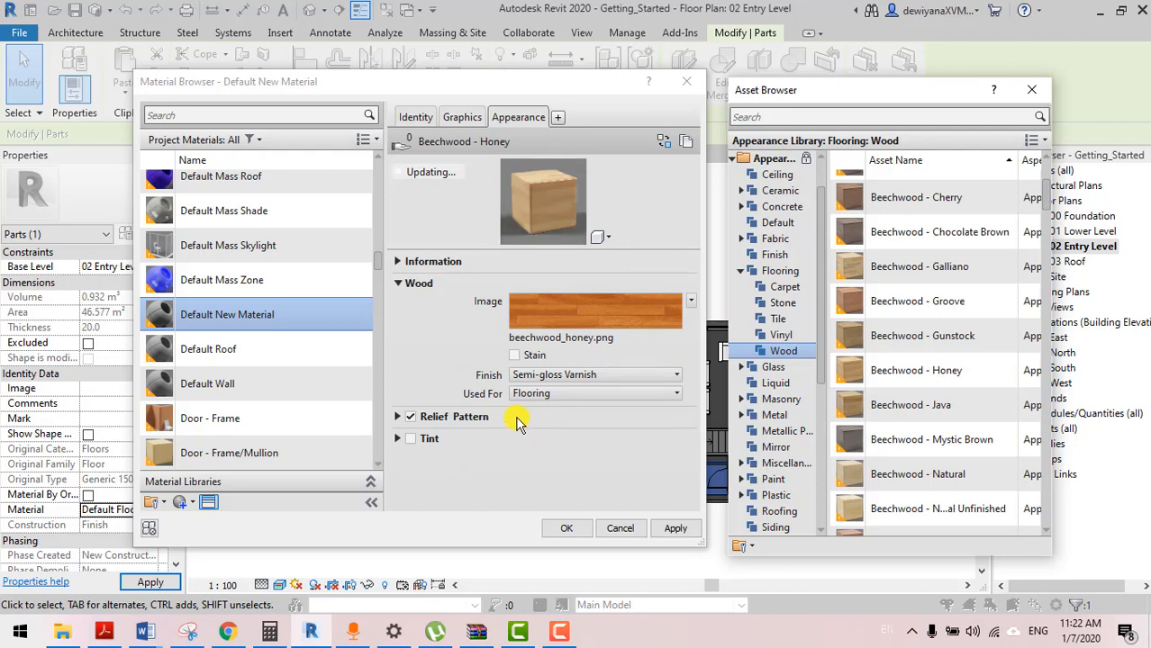
pyautogui.click(673, 528)
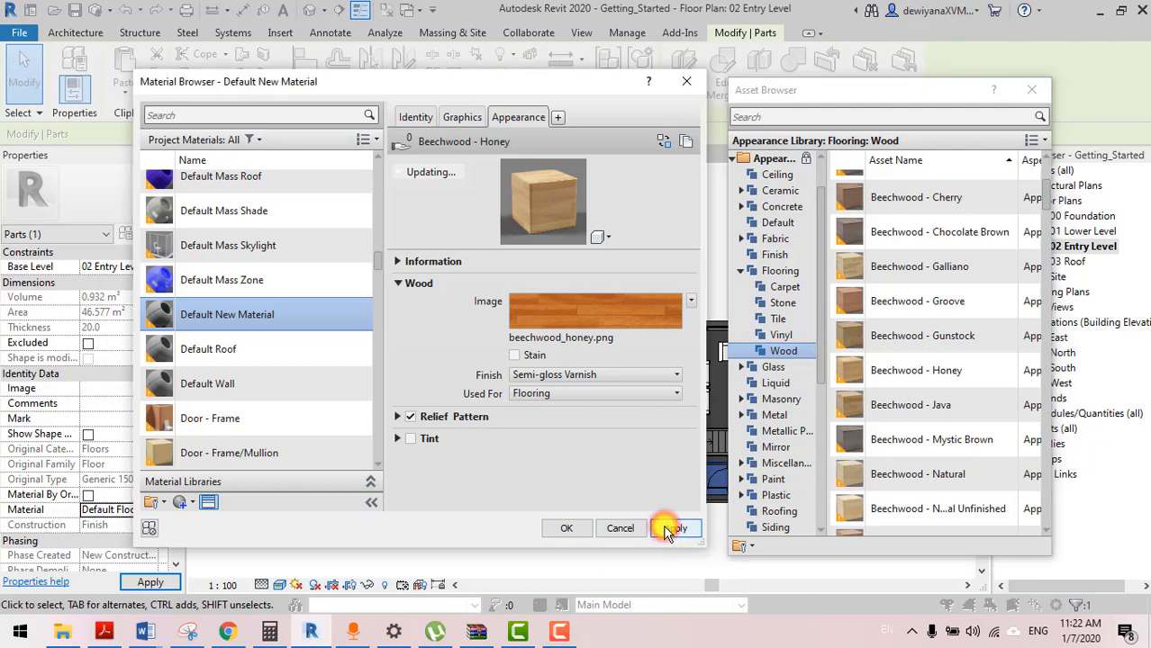
pyautogui.click(570, 529)
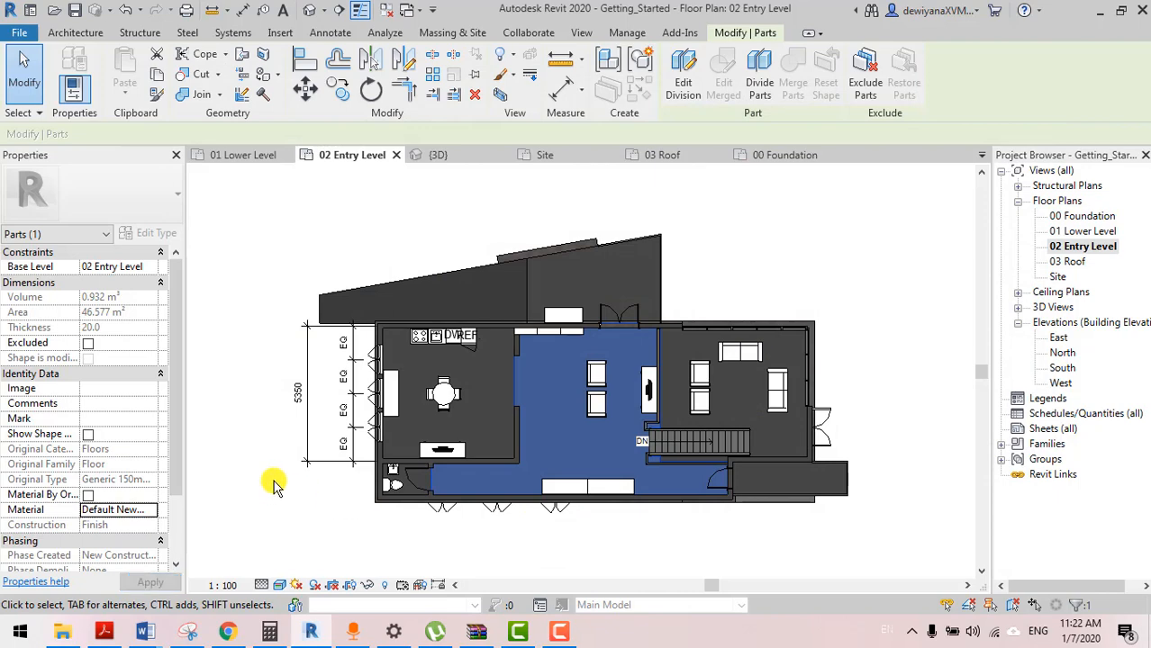
pyautogui.click(273, 509)
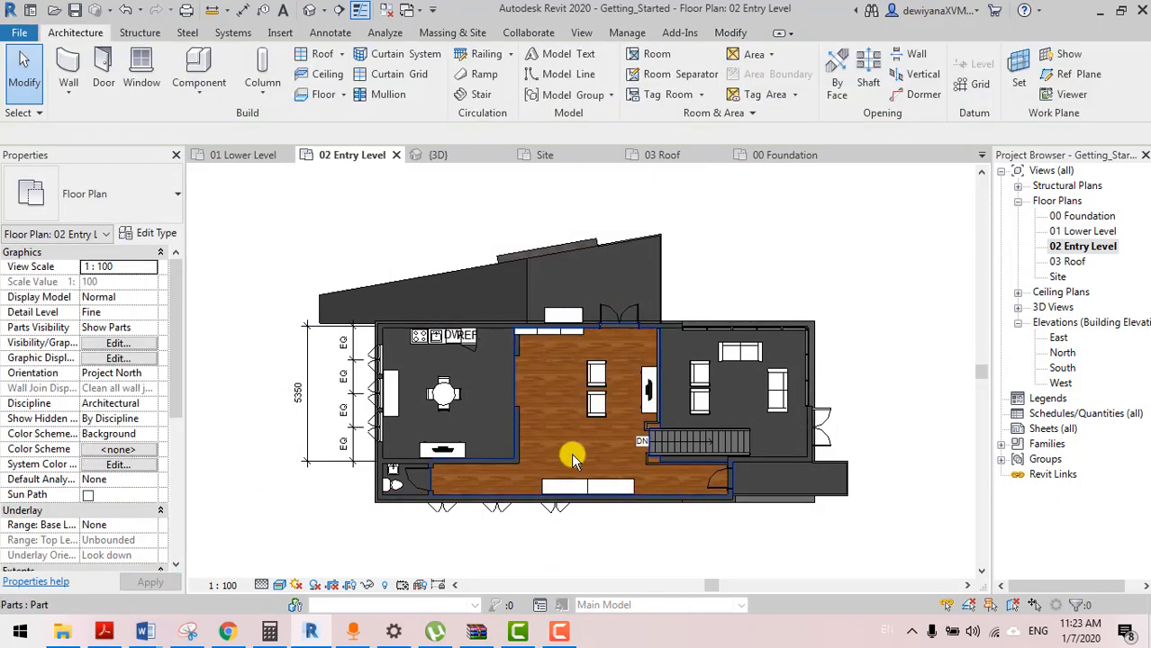
# Turn off Material By Original for the dining area's finish part and open its material for editing
pyautogui.scroll(5, 571, 455)
pyautogui.scroll(-4, 571, 453)
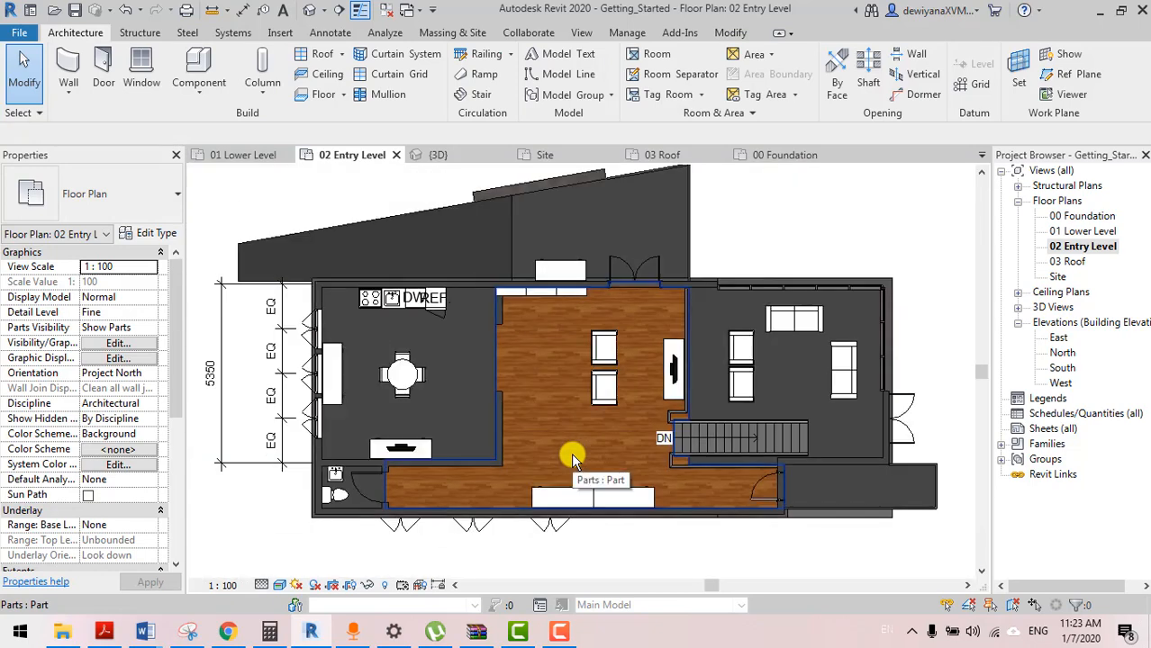
pyautogui.click(482, 368)
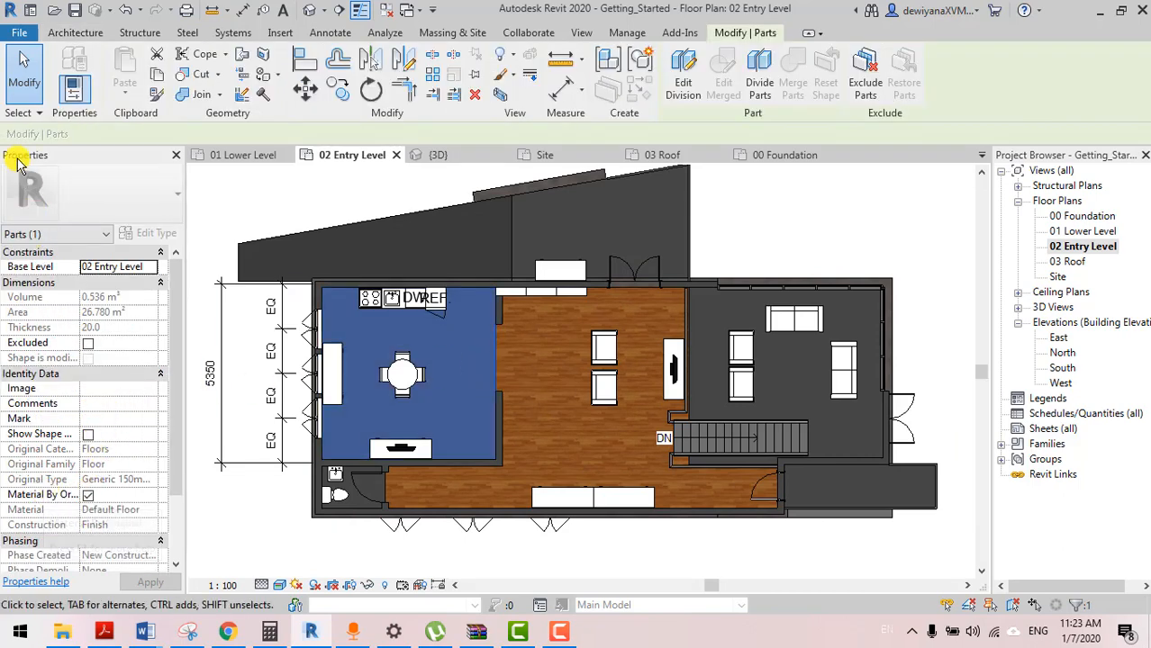
pyautogui.click(88, 495)
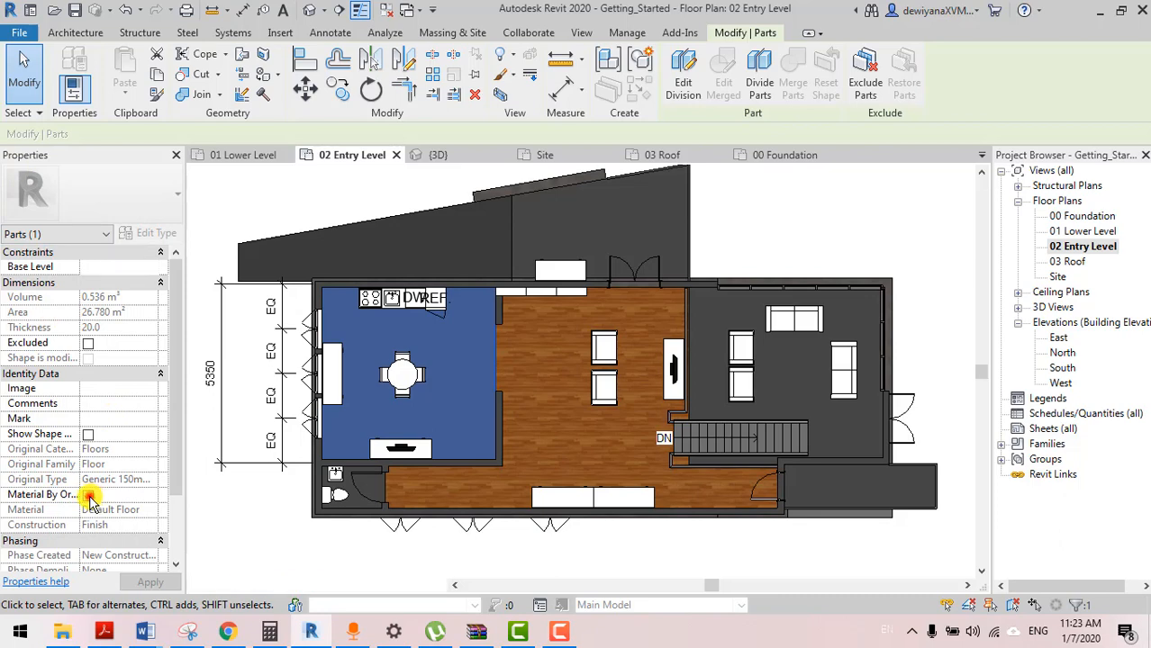
pyautogui.click(128, 509)
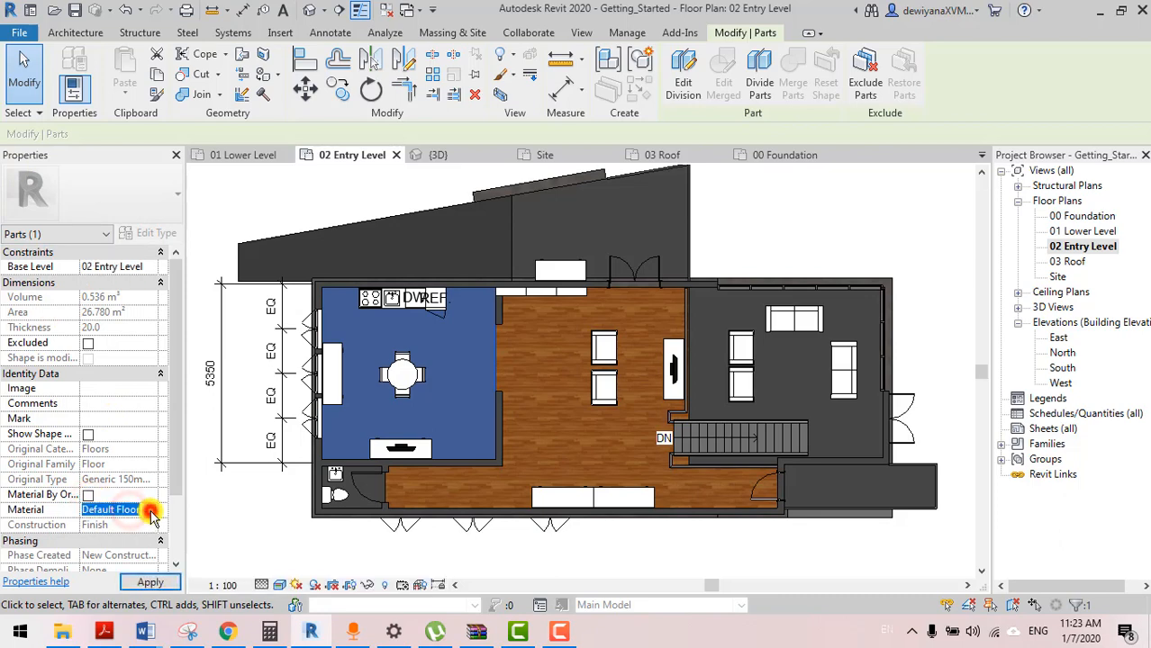
pyautogui.click(153, 509)
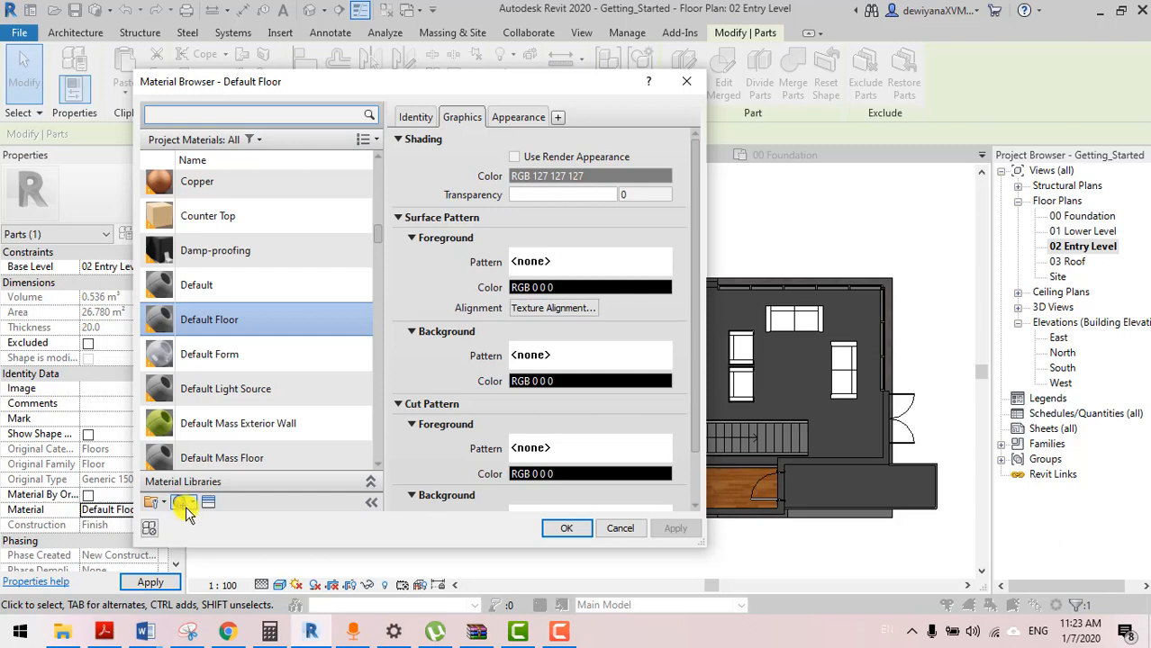
# Create another new material for the dining area's finish part and open the Asset Browser for its appearance
pyautogui.click(191, 506)
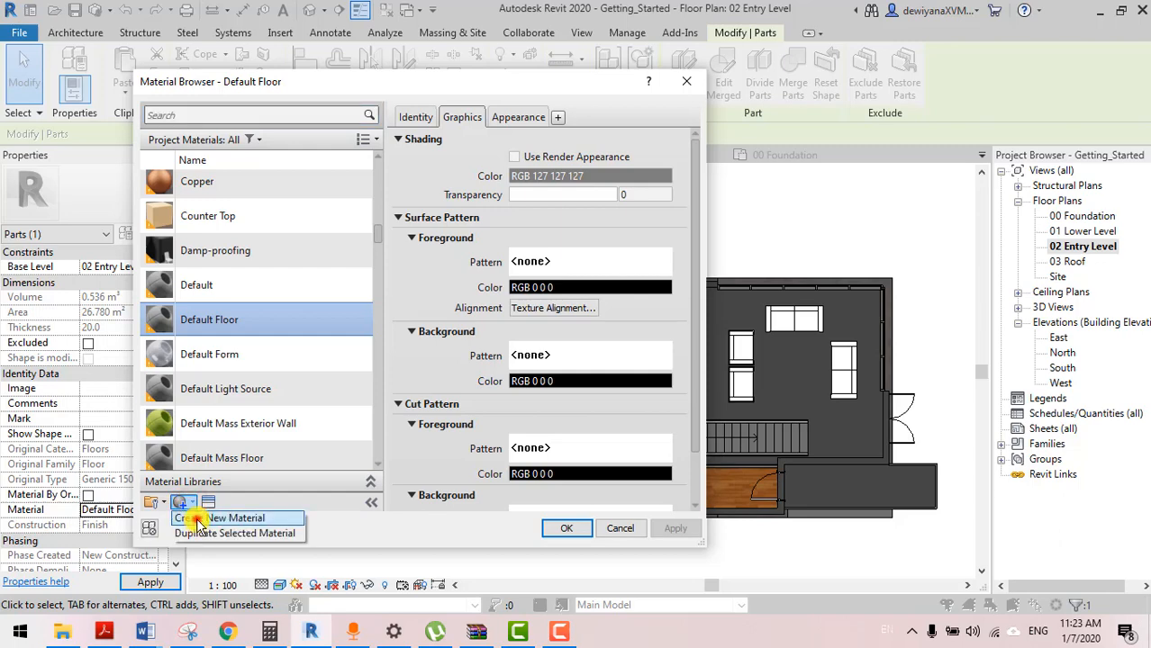
pyautogui.click(196, 520)
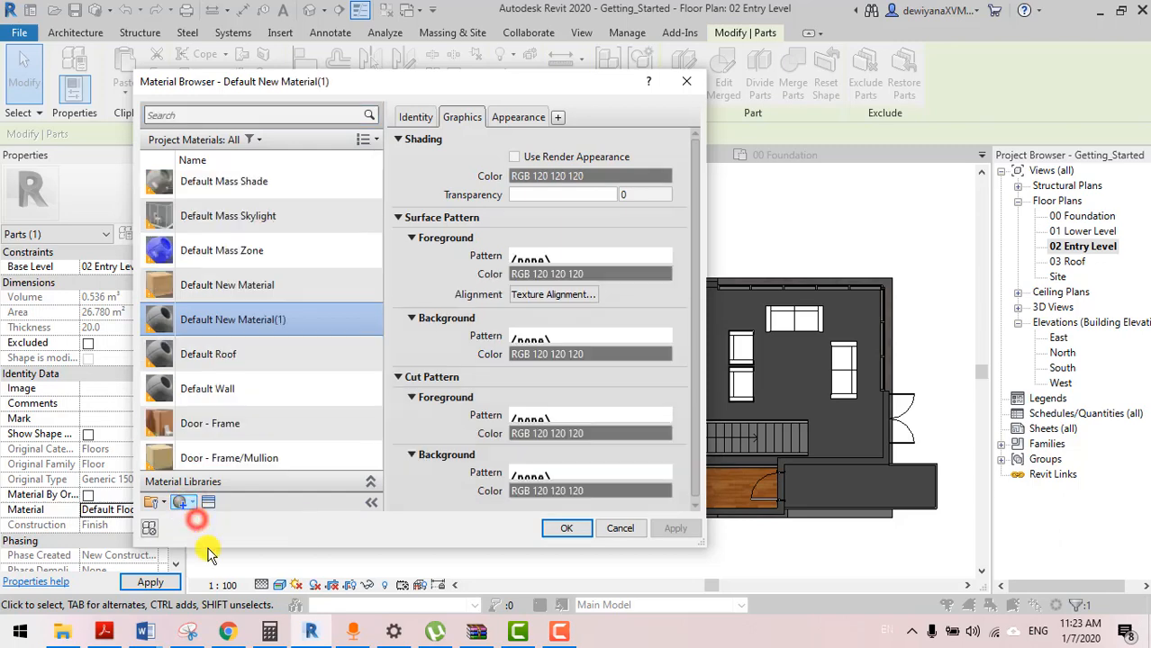
pyautogui.click(208, 502)
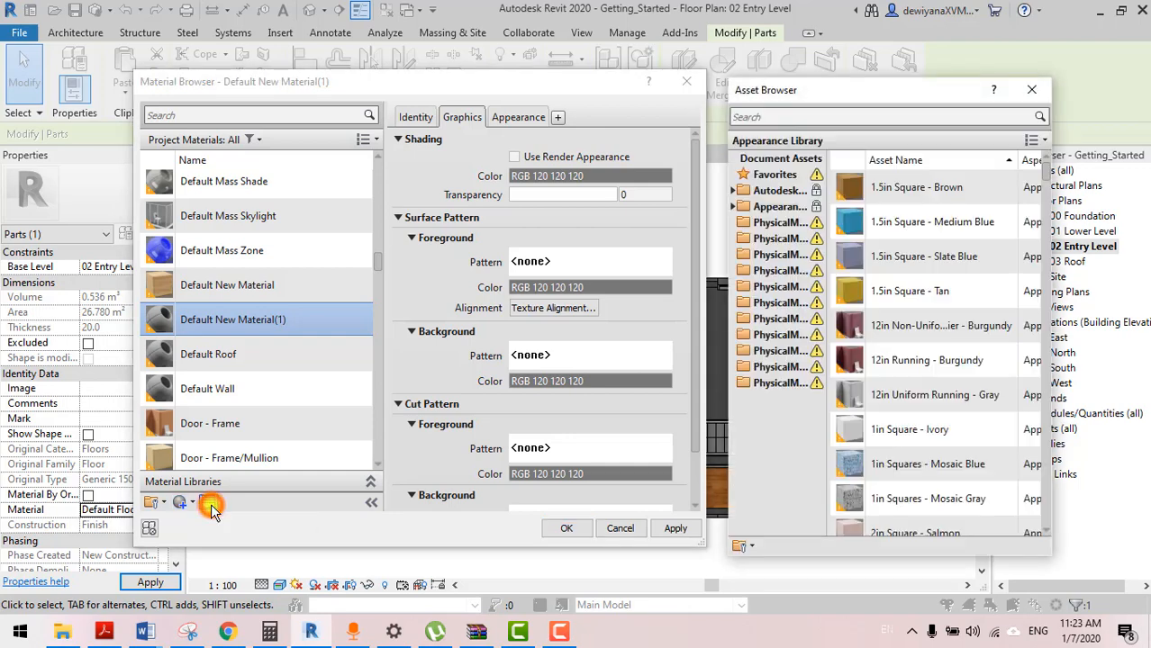
# Give the new material the Terra Cotta appearance from the tile flooring assets, and apply it to the dining area's part
pyautogui.doubleClick(780, 207)
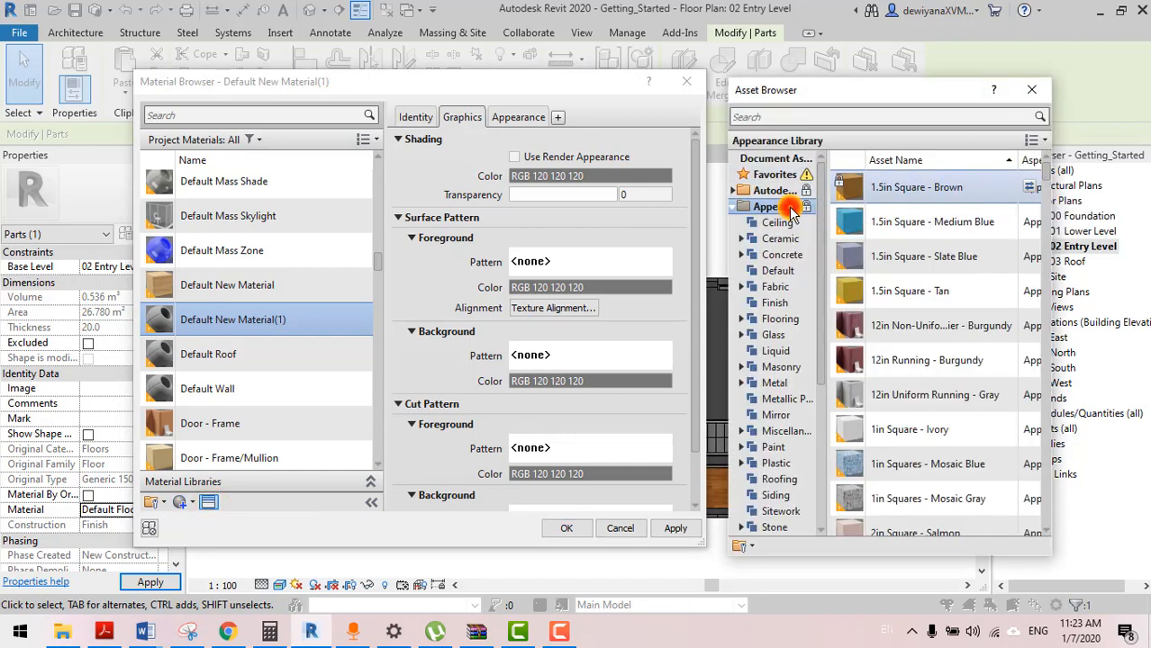
pyautogui.doubleClick(780, 320)
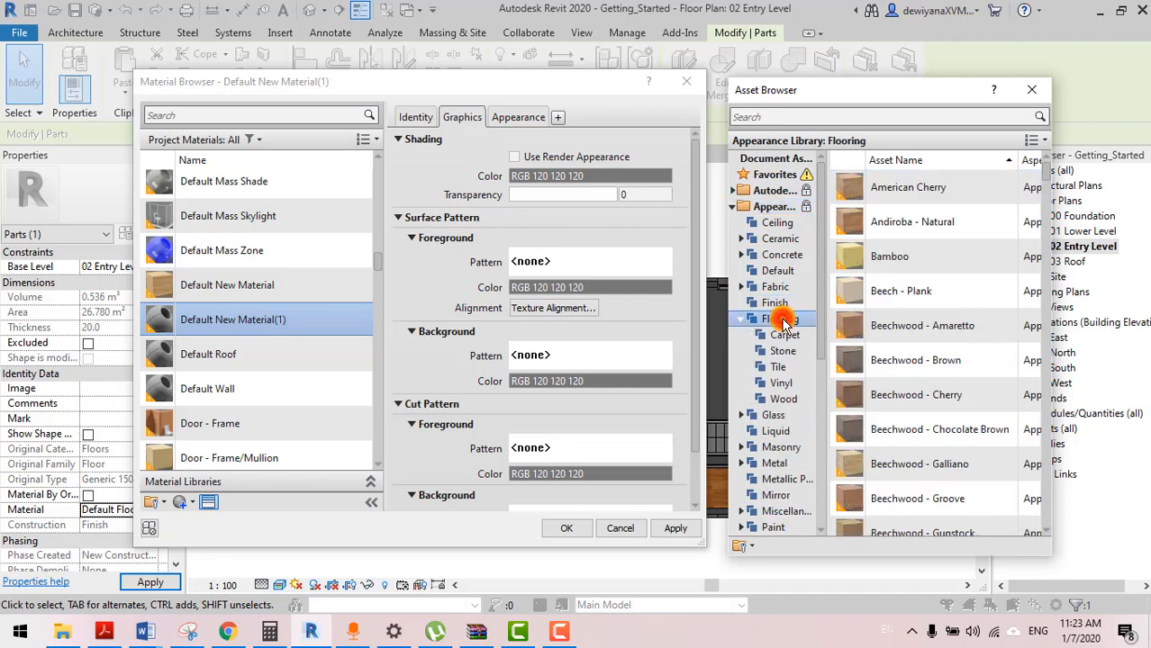
pyautogui.click(780, 368)
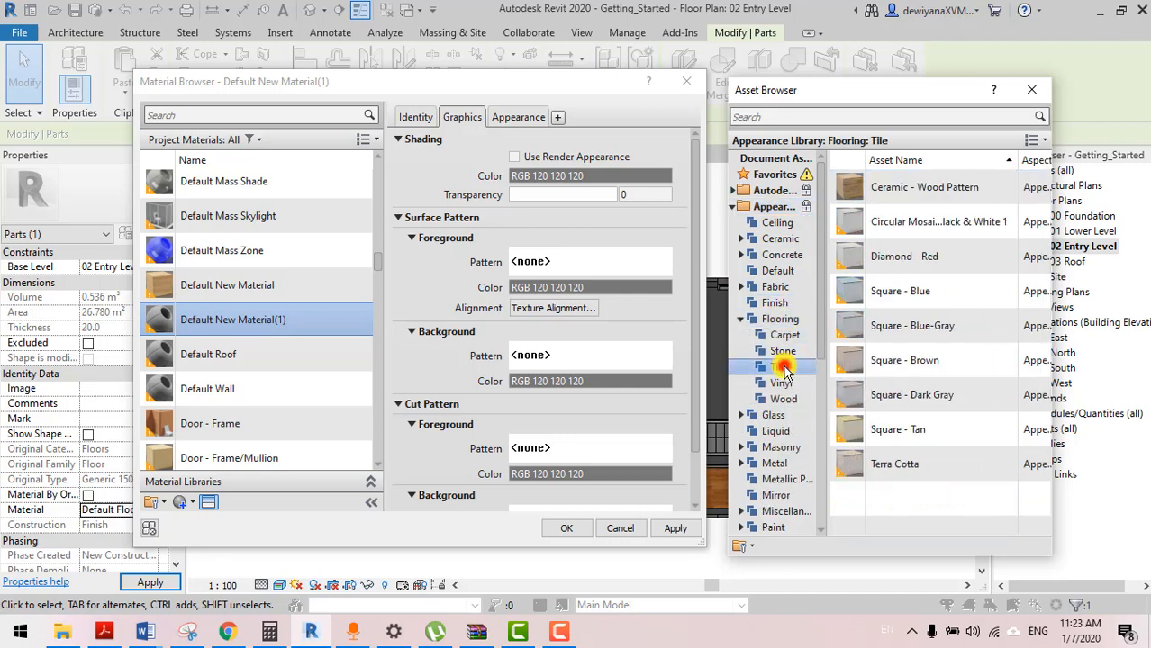
pyautogui.doubleClick(914, 194)
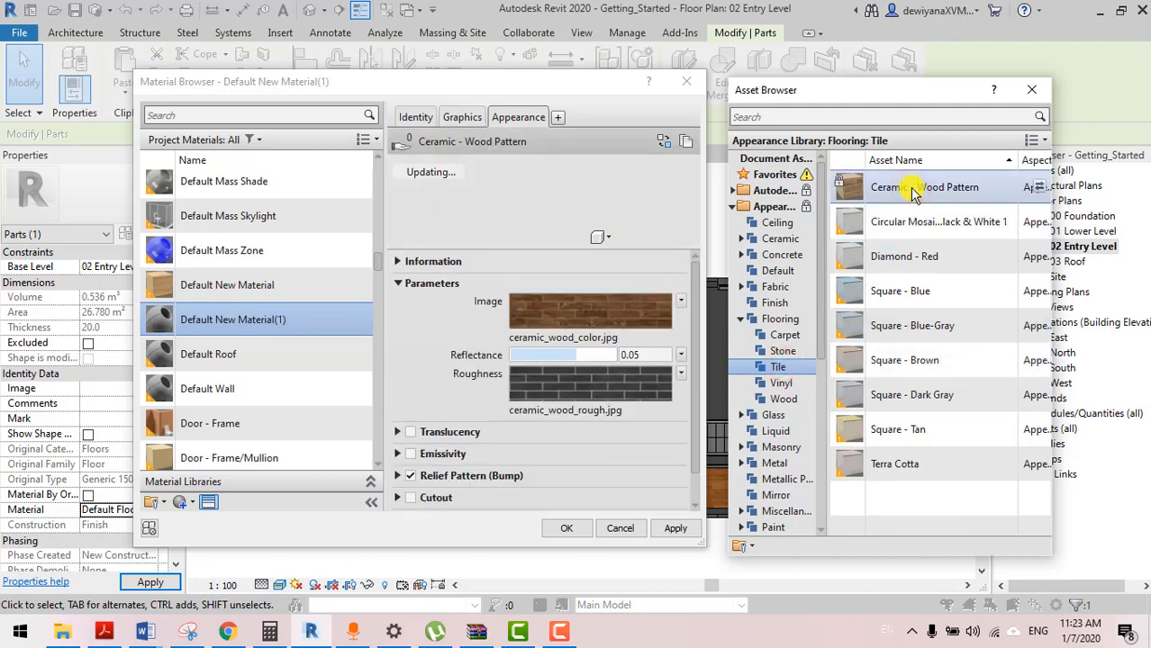
pyautogui.click(919, 230)
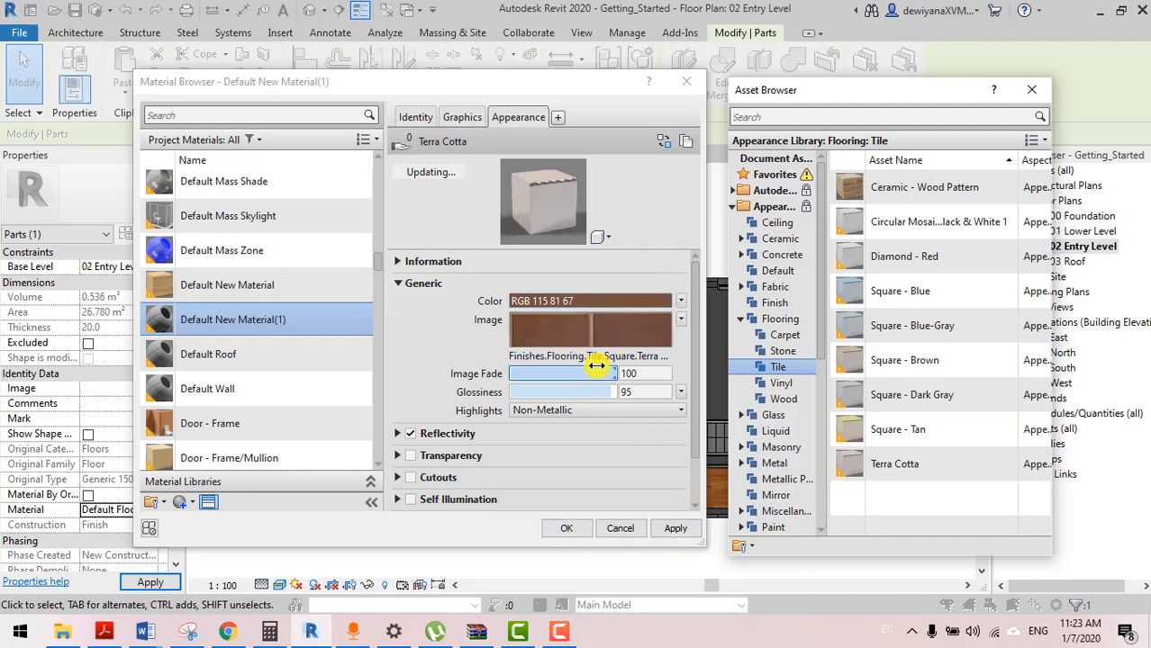
pyautogui.click(675, 531)
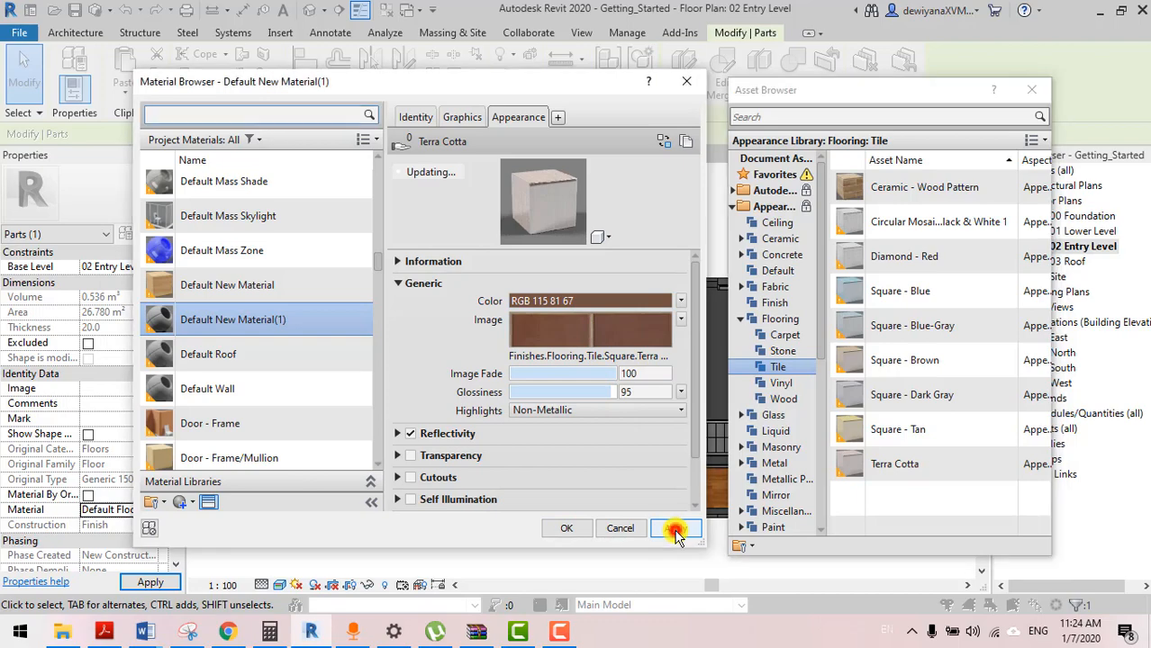
pyautogui.click(576, 532)
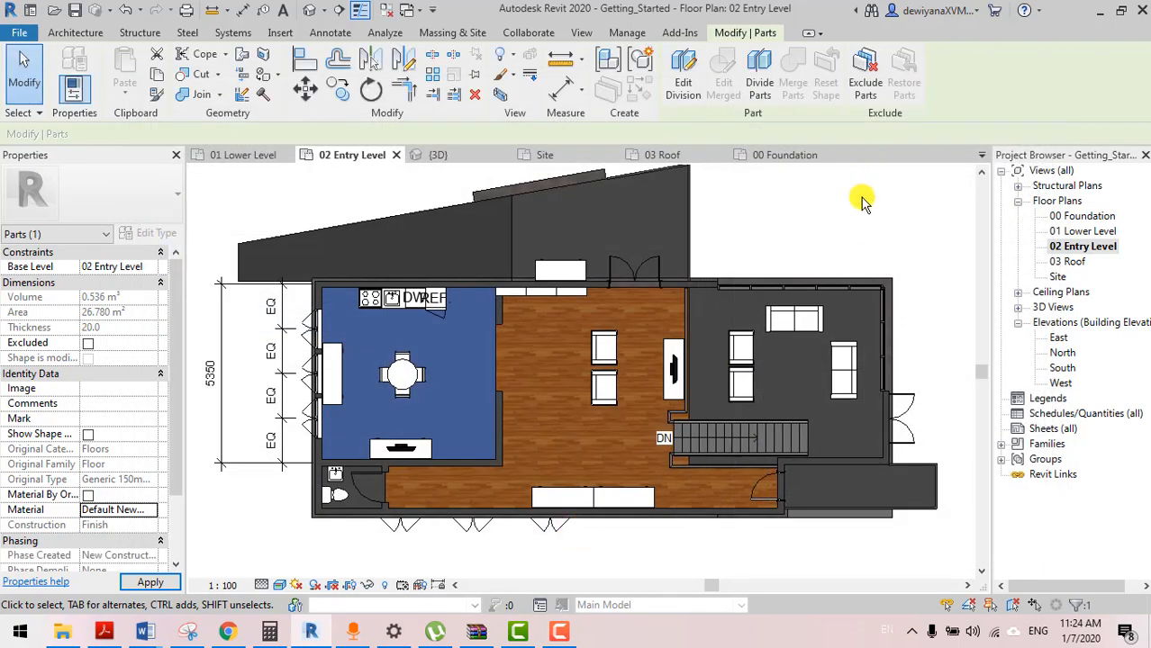
pyautogui.click(860, 200)
# Examine the dining and living area finishes in the entry-level plan, and check the bathroom, balcony and terrace areas around them
pyautogui.scroll(6, 455, 356)
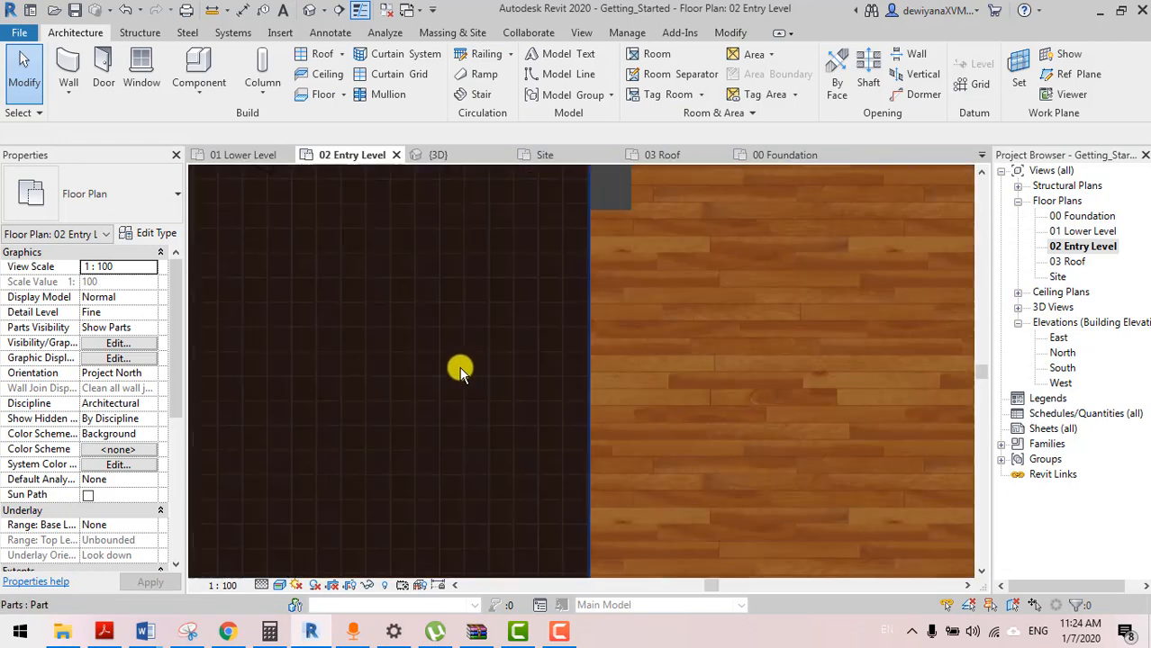
pyautogui.scroll(4, 460, 369)
pyautogui.scroll(-8, 464, 371)
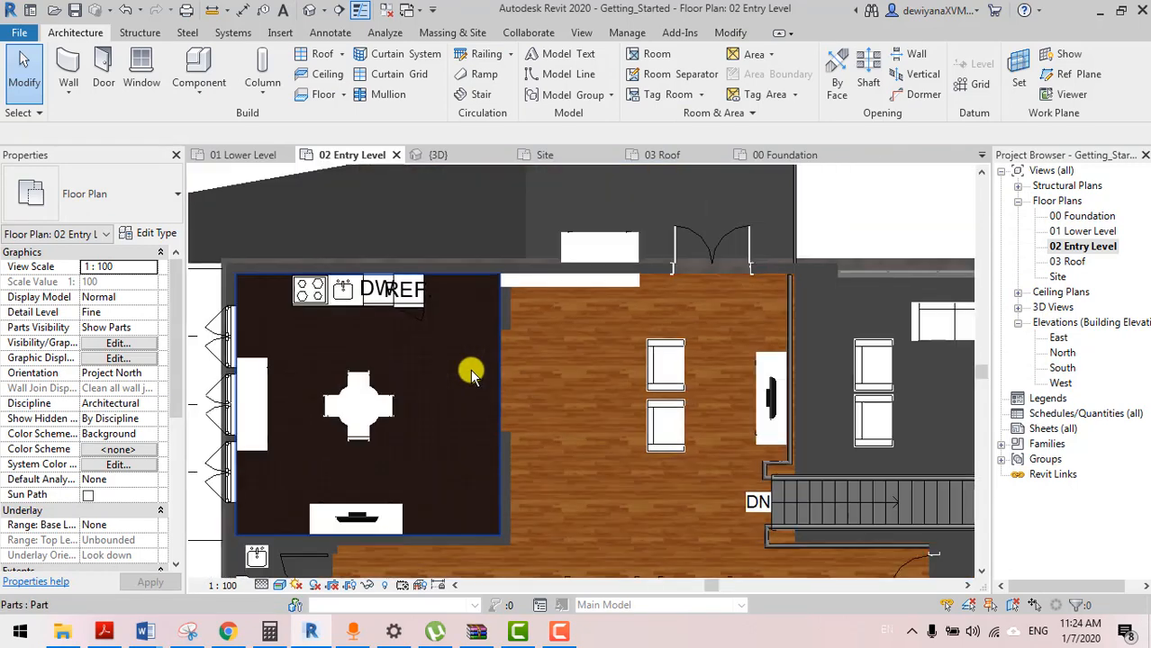
pyautogui.scroll(-5, 470, 373)
pyautogui.click(797, 327)
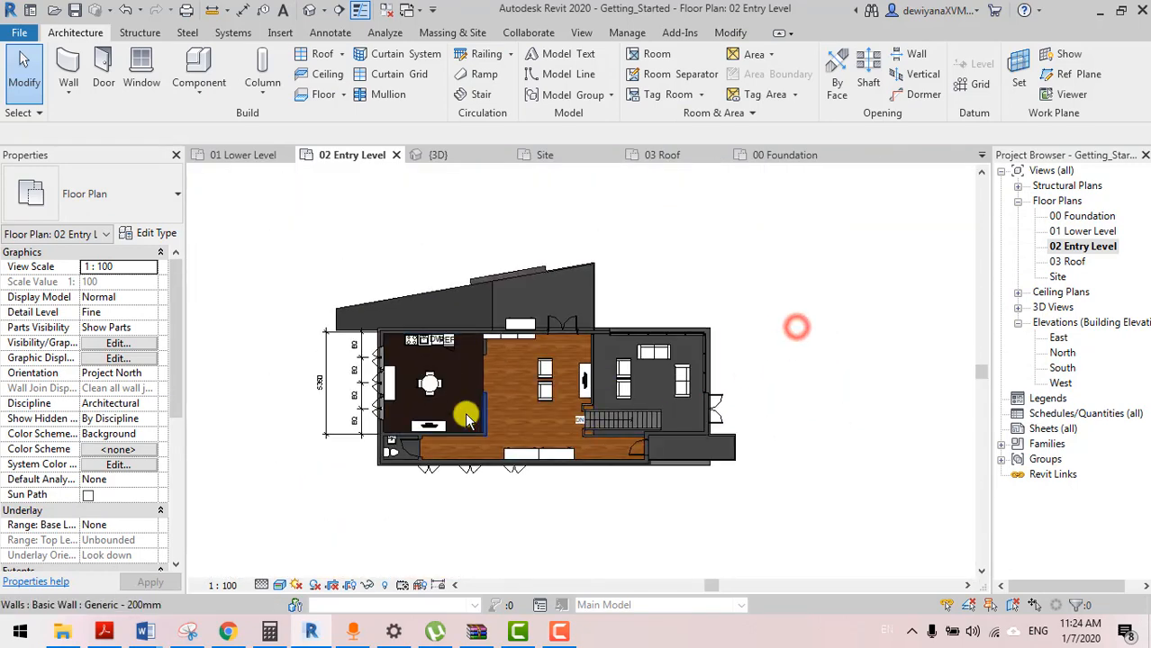
pyautogui.click(403, 460)
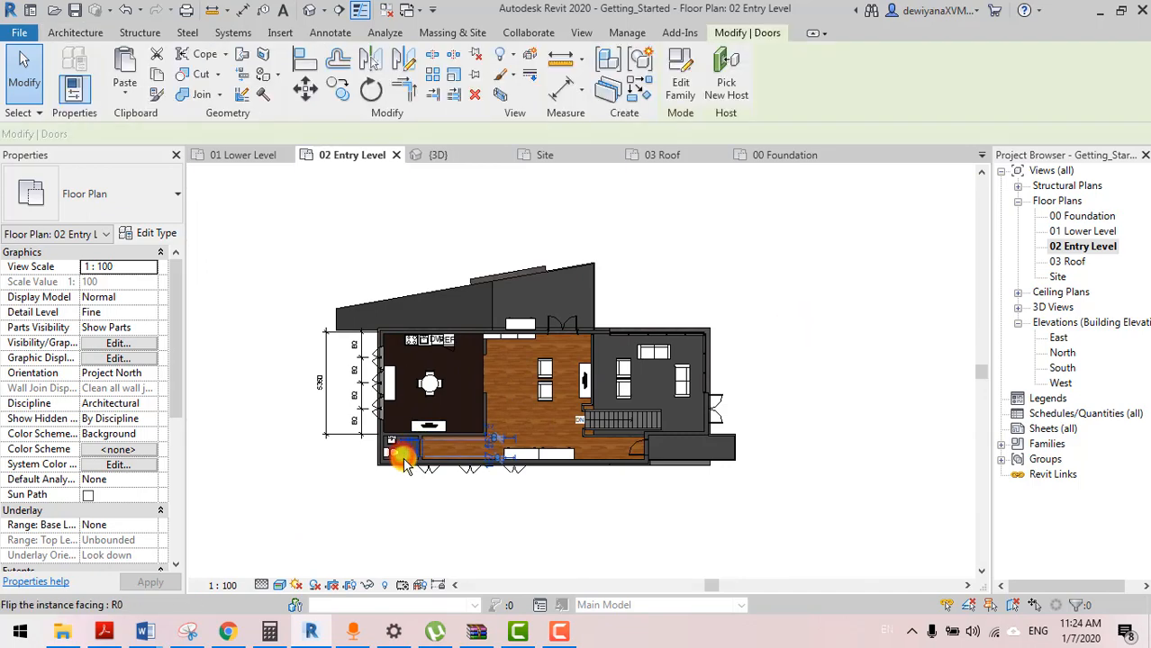
pyautogui.click(706, 460)
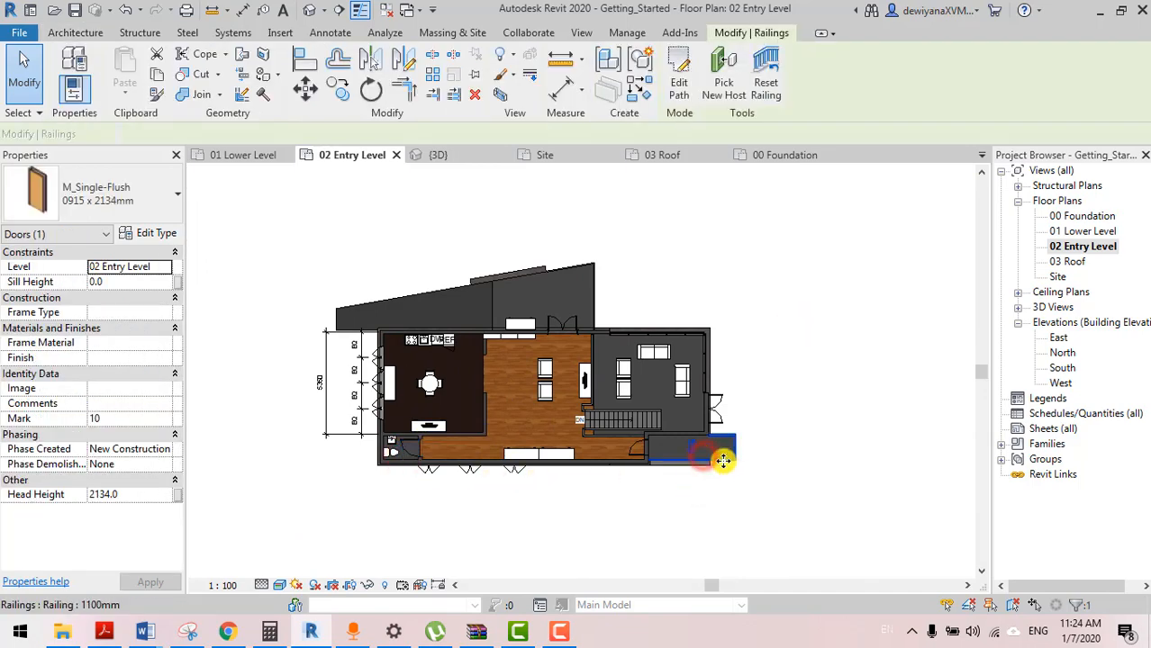
pyautogui.click(764, 485)
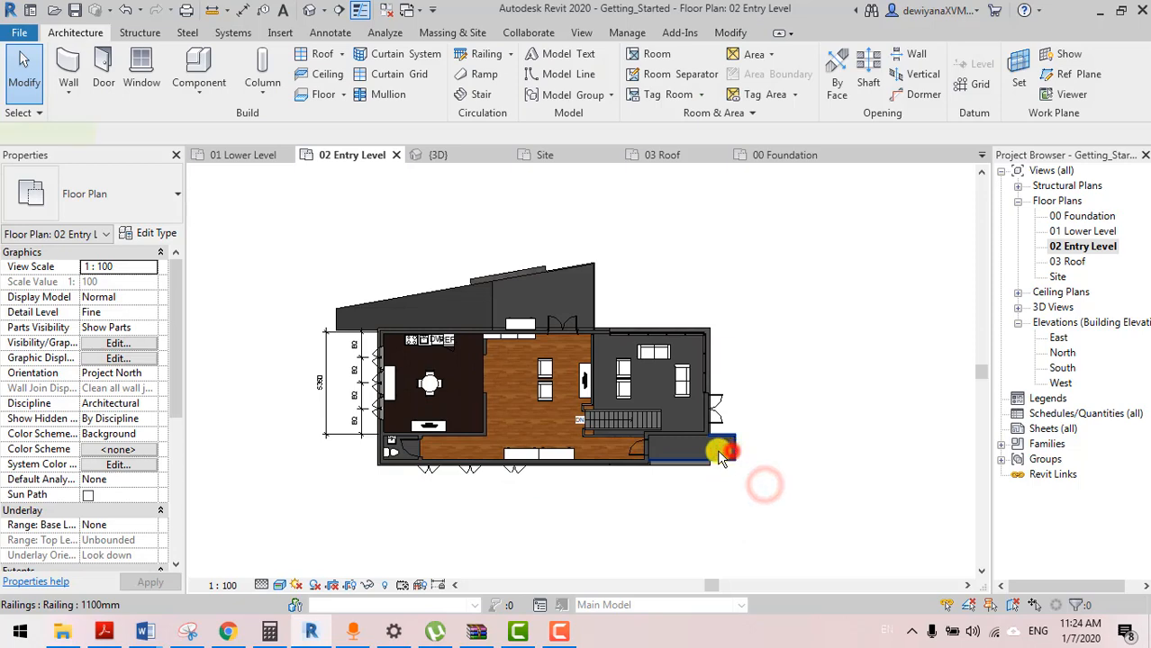
pyautogui.click(713, 449)
pyautogui.click(576, 281)
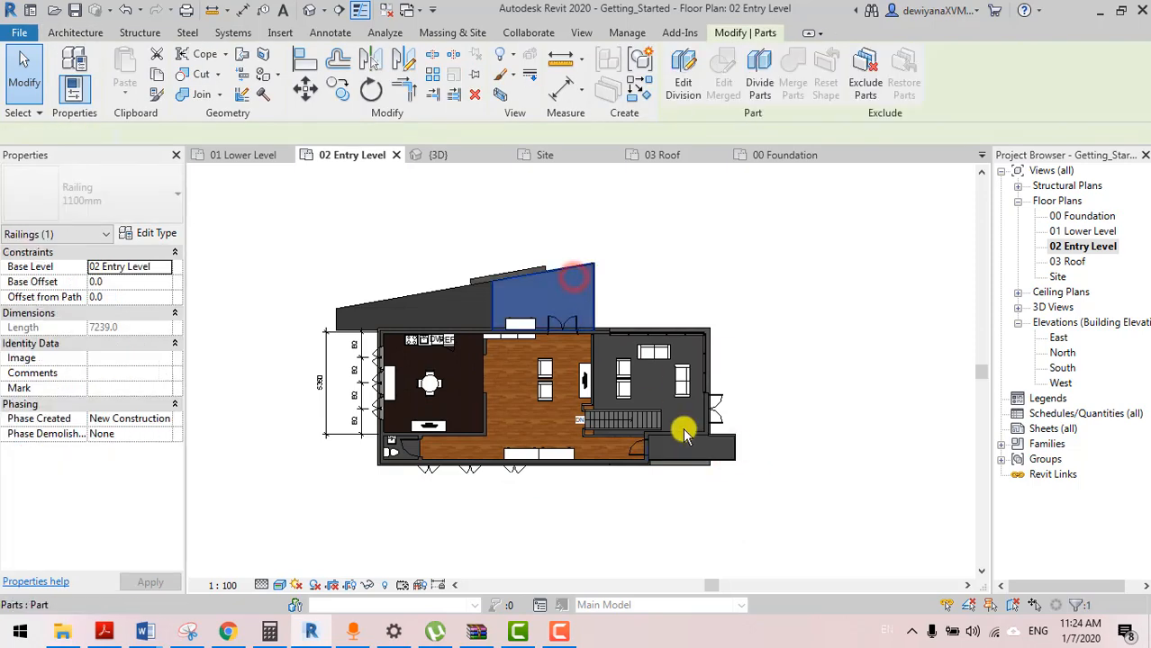
pyautogui.click(796, 444)
pyautogui.scroll(3, 531, 436)
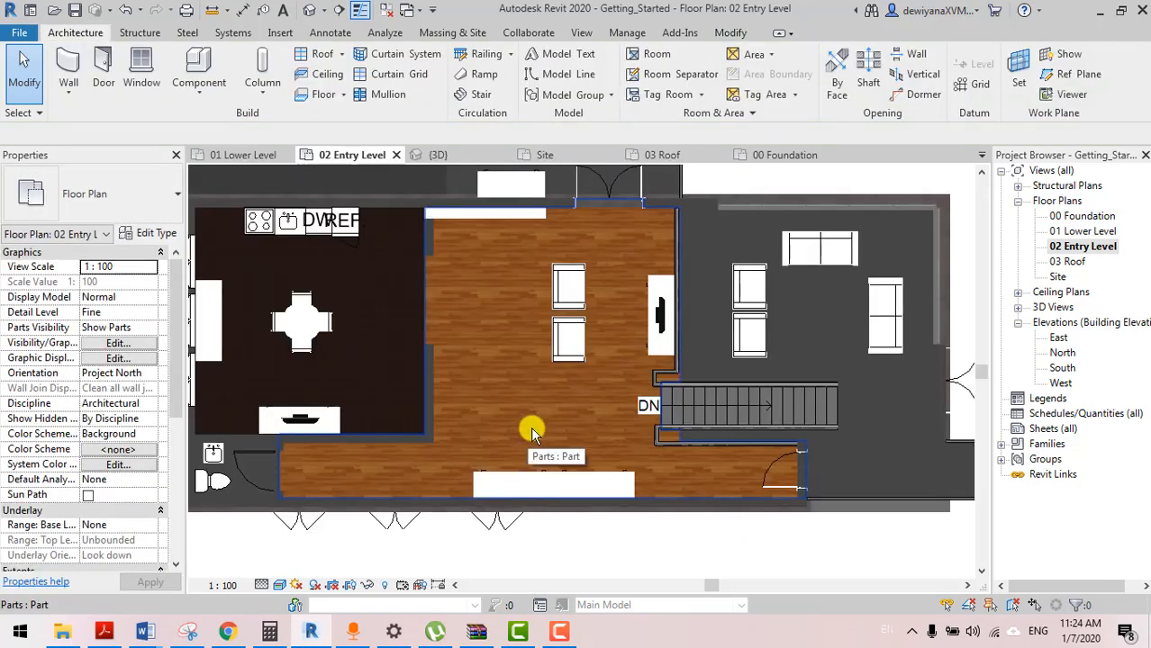
pyautogui.moveTo(617, 419)
pyautogui.mouseDown(button='middle')
pyautogui.moveTo(599, 363)
pyautogui.moveTo(707, 463)
pyautogui.moveTo(636, 407)
pyautogui.mouseUp(button='middle')
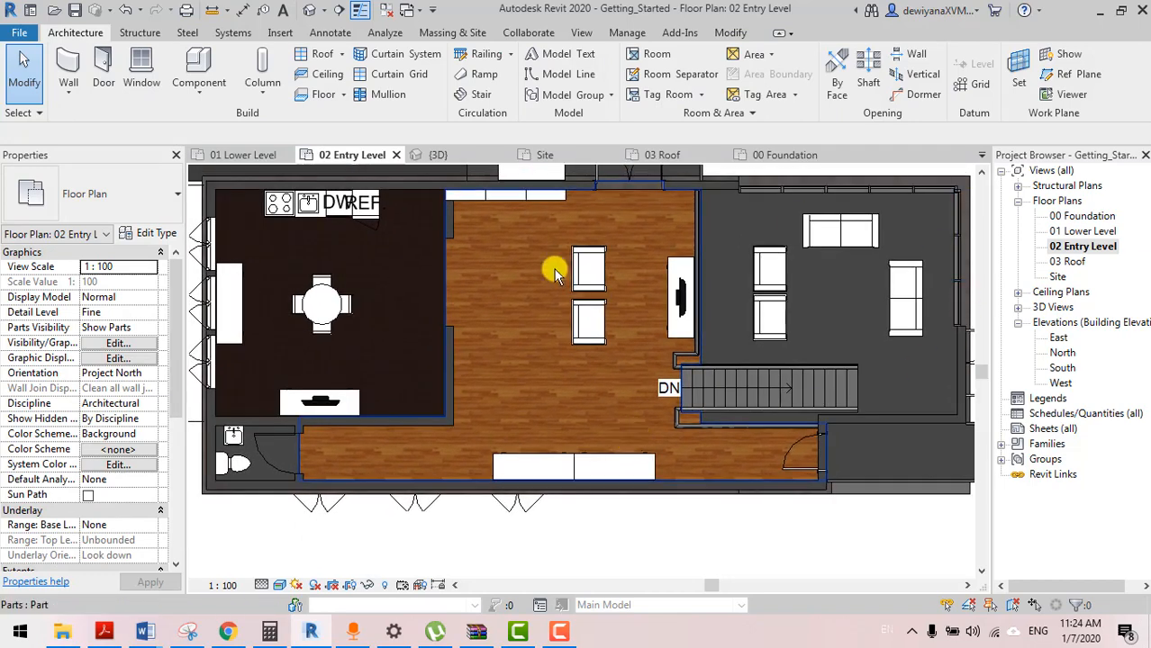
pyautogui.scroll(-2, 591, 282)
pyautogui.moveTo(591, 282); pyautogui.dragTo(662, 384, button='middle')
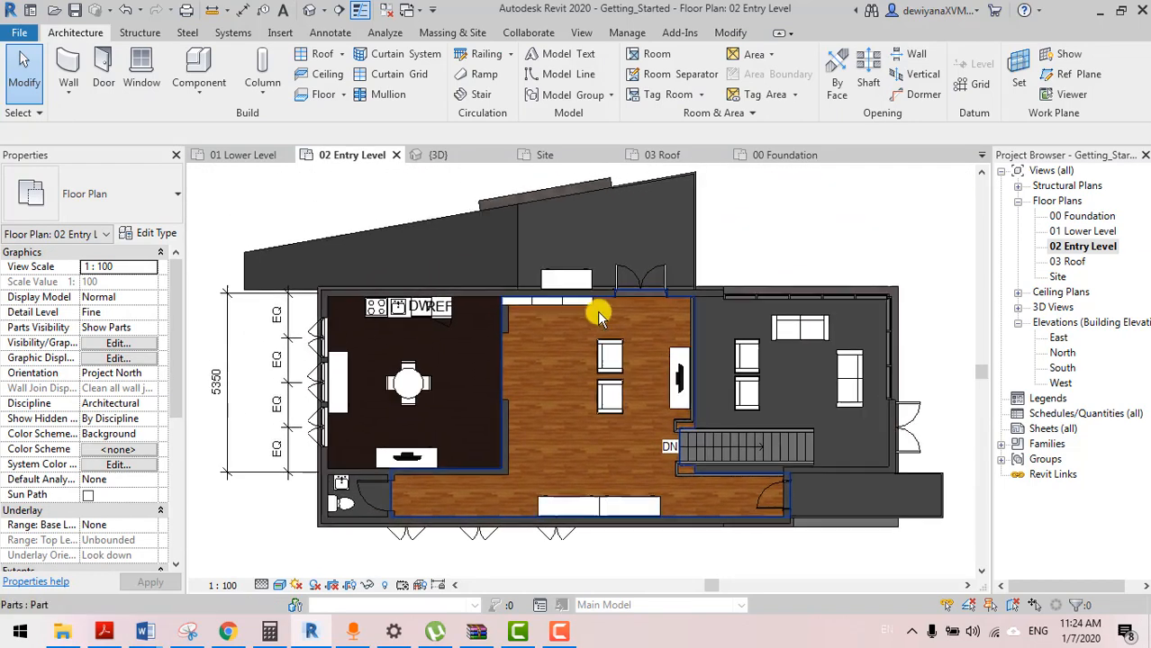
# Switch to the 3D view and change the lower-level floor's type to Generic 150mm 2 - floor finishes
pyautogui.click(427, 159)
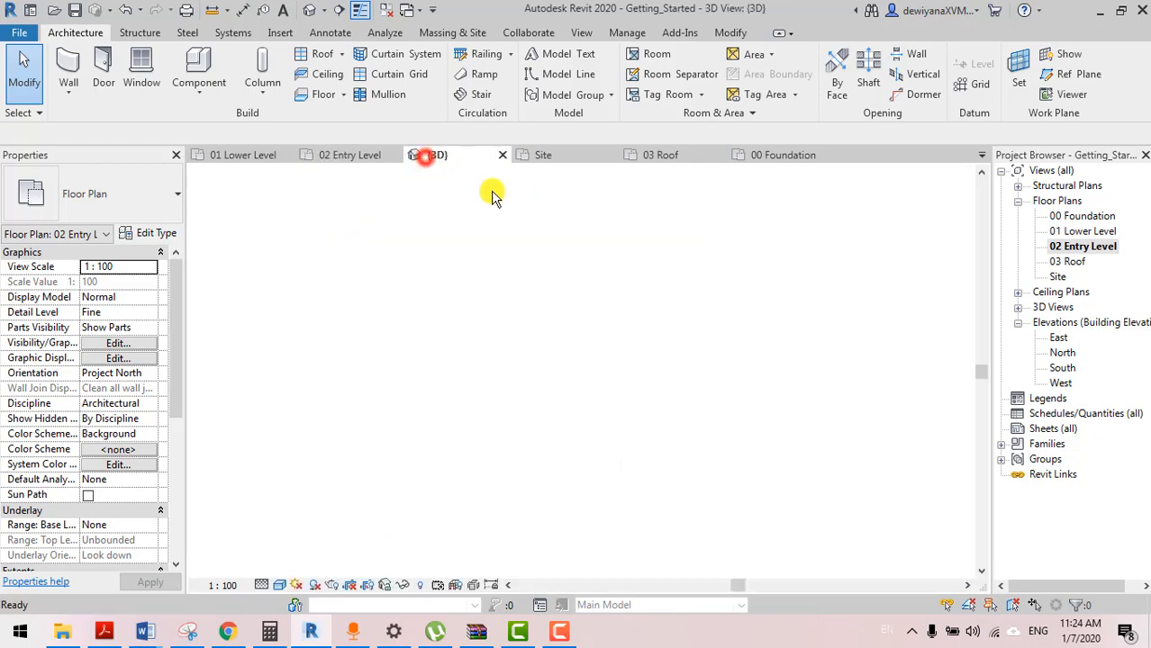
pyautogui.scroll(-4, 557, 454)
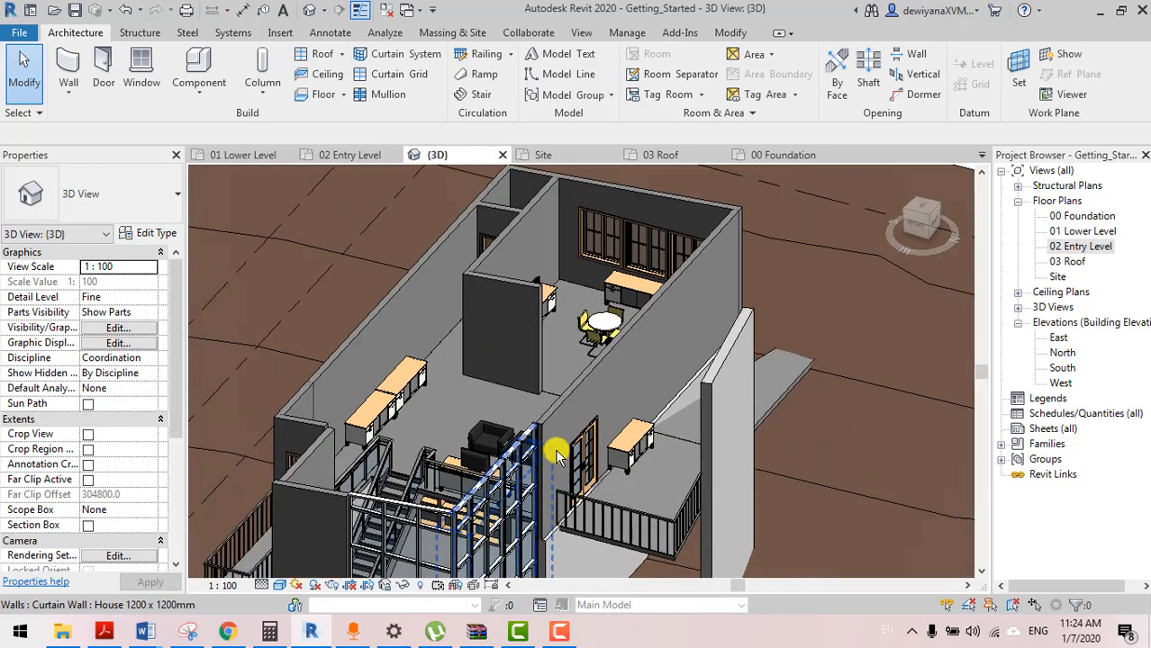
pyautogui.keyDown('shift'); pyautogui.moveTo(545, 471); pyautogui.dragTo(533, 394, button='middle'); pyautogui.keyUp('shift')
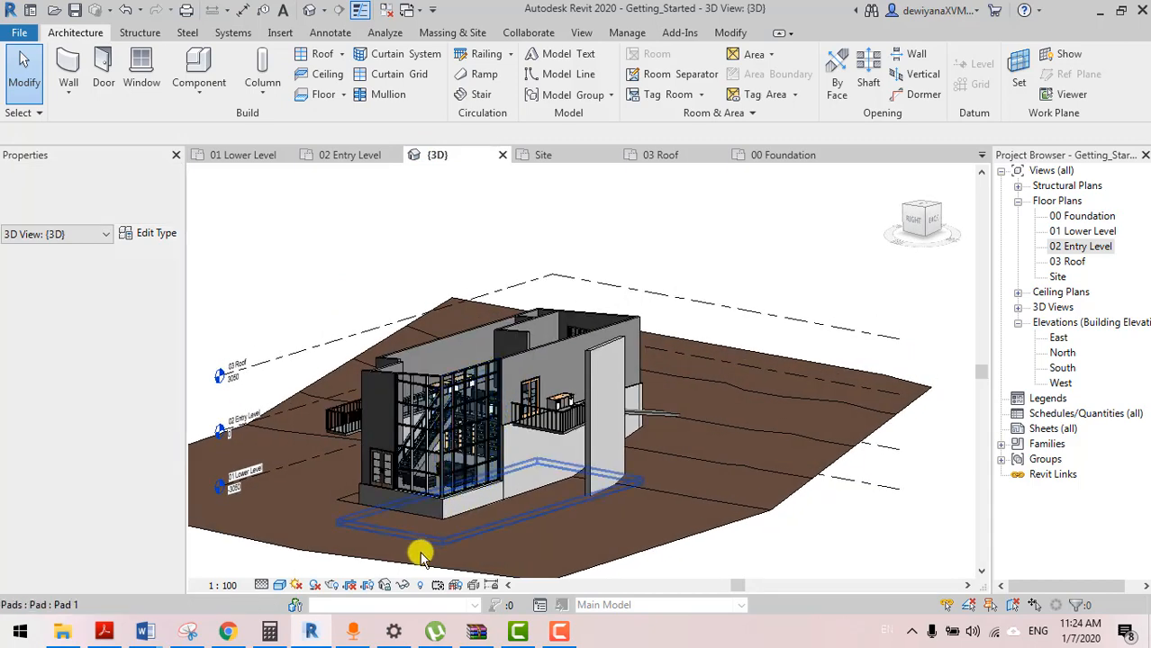
pyautogui.click(398, 586)
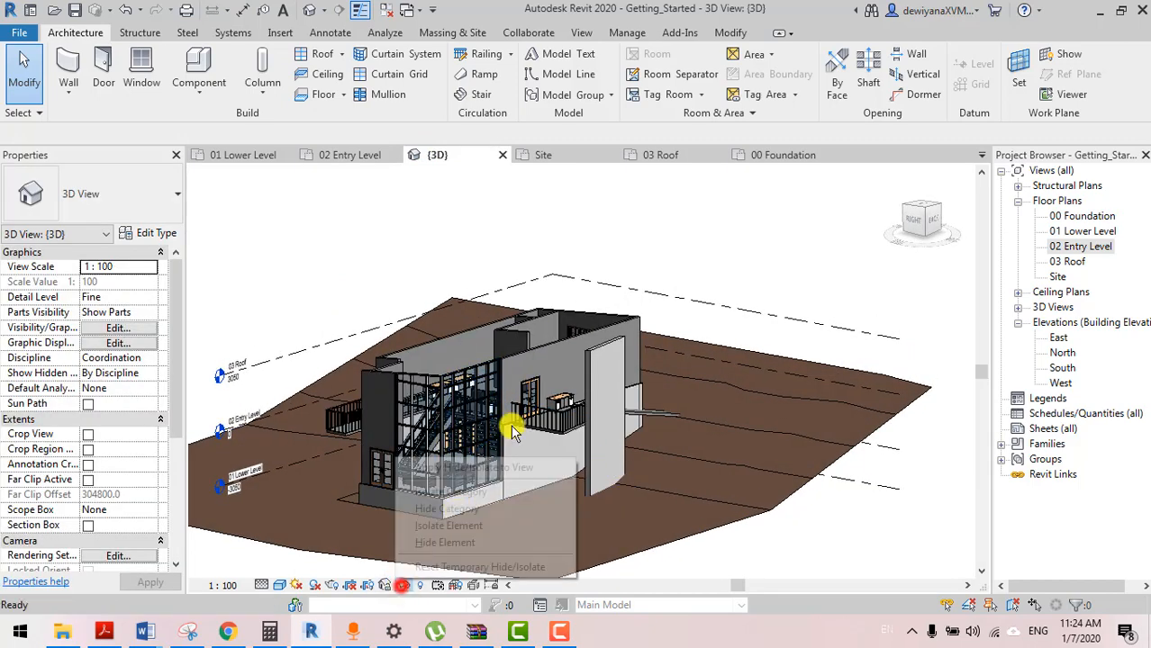
pyautogui.click(773, 259)
pyautogui.scroll(5, 480, 440)
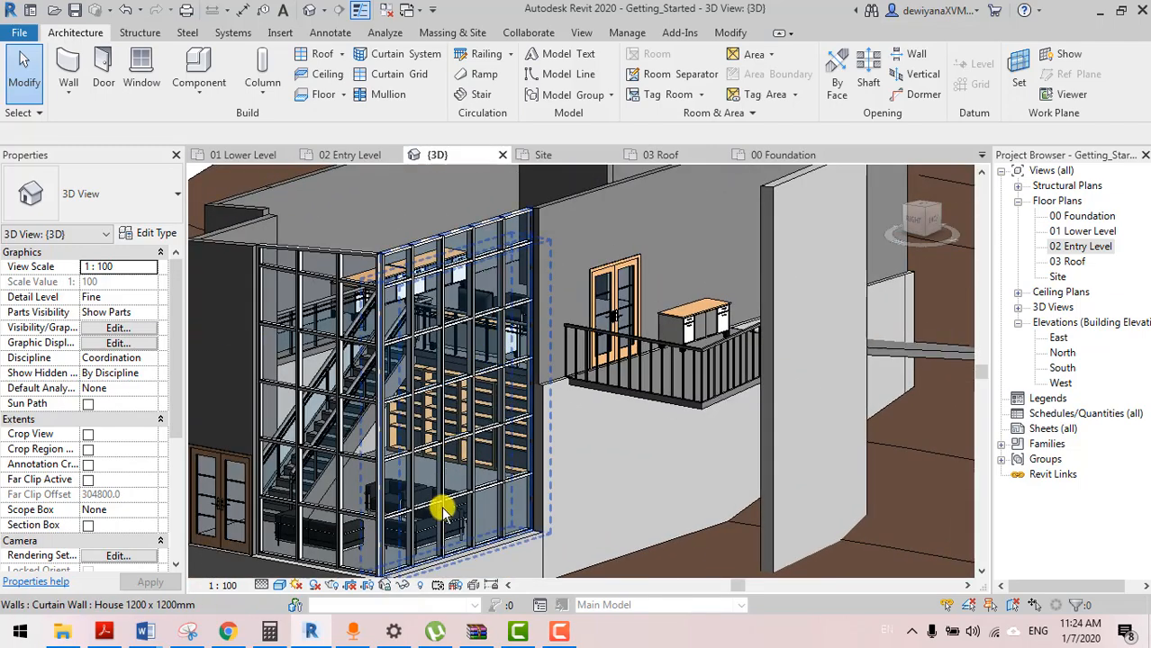
pyautogui.moveTo(445, 509); pyautogui.dragTo(505, 507, button='middle')
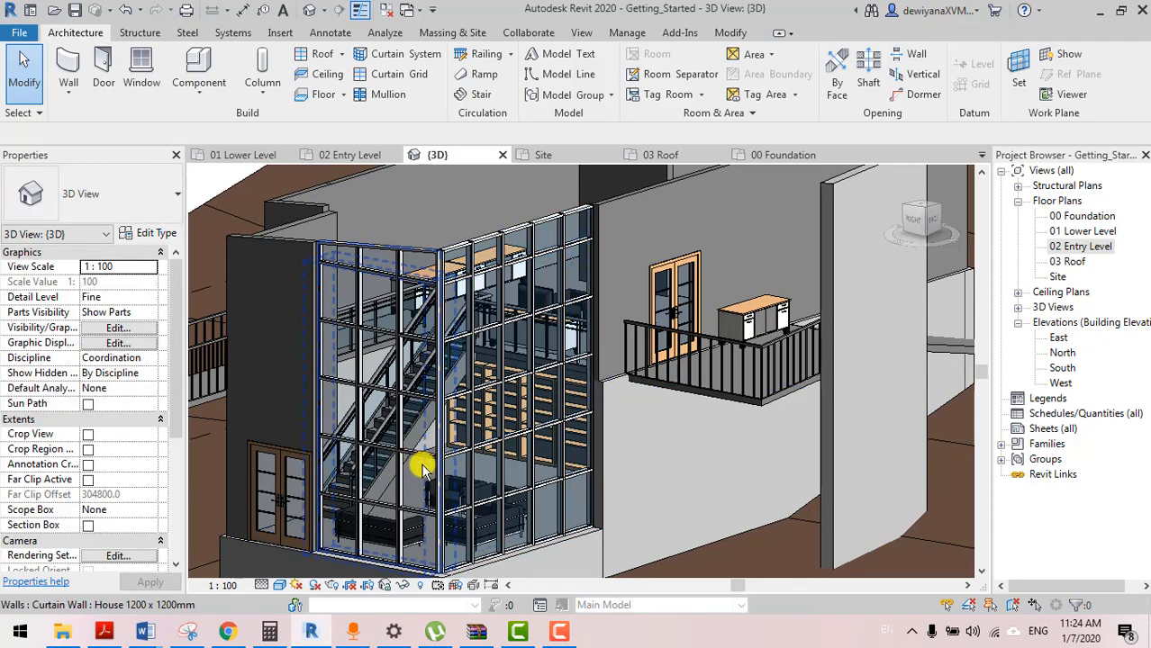
pyautogui.scroll(5, 424, 468)
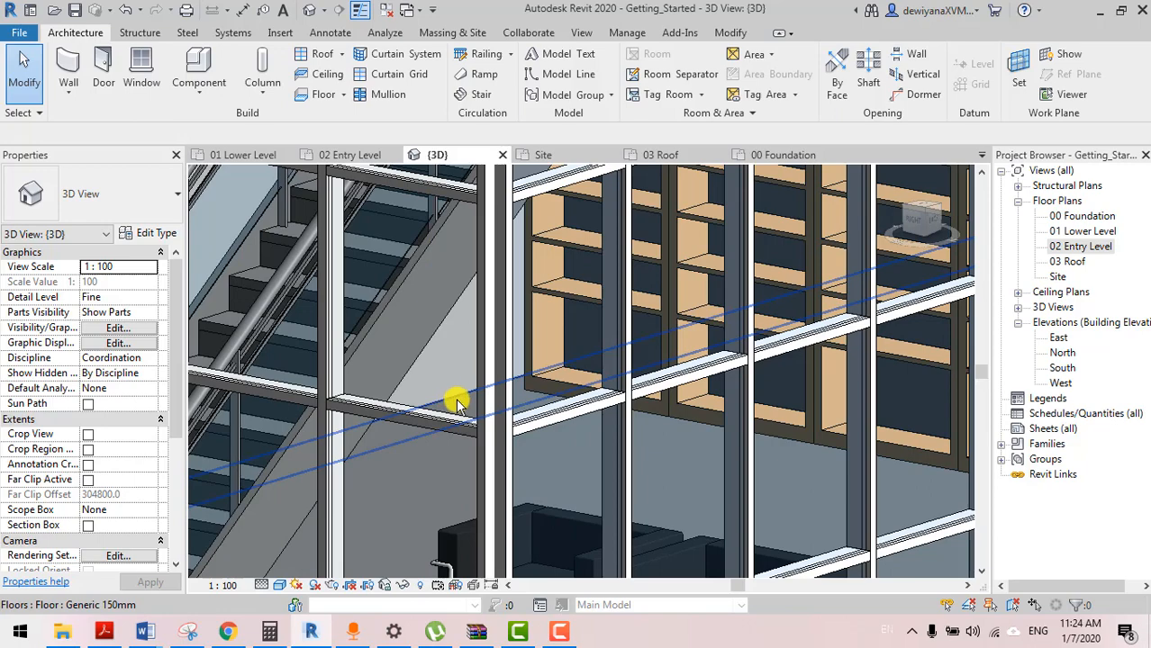
pyautogui.click(457, 403)
pyautogui.scroll(-5, 458, 398)
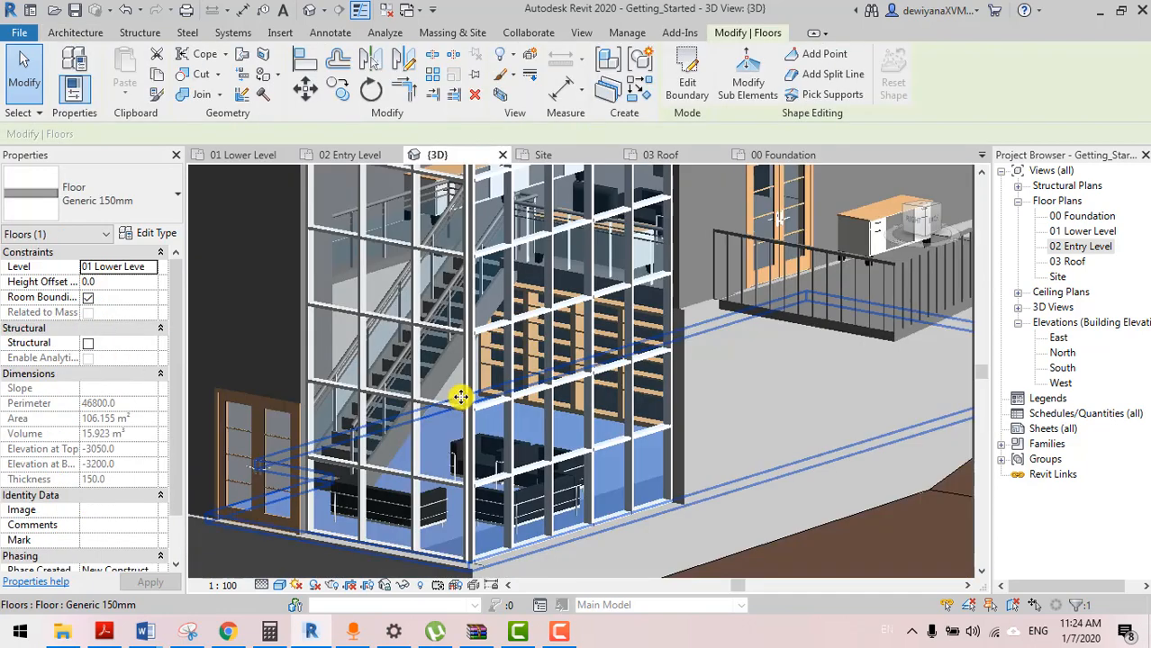
pyautogui.keyDown('shift'); pyautogui.moveTo(564, 510); pyautogui.dragTo(510, 436, button='middle'); pyautogui.keyUp('shift')
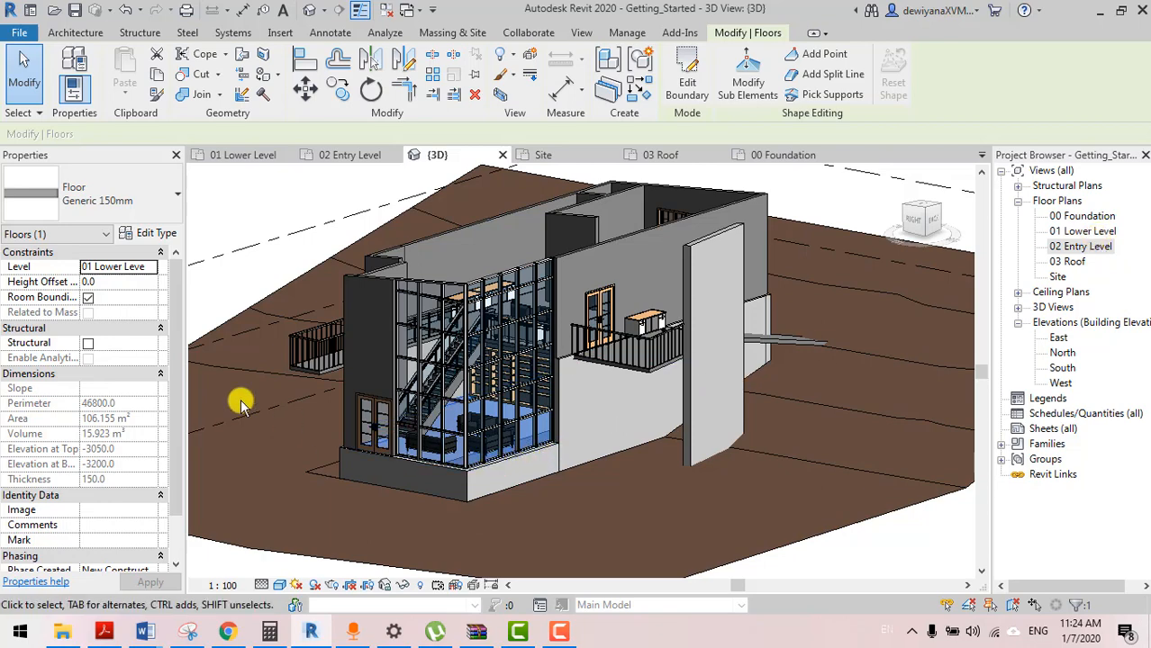
pyautogui.click(180, 198)
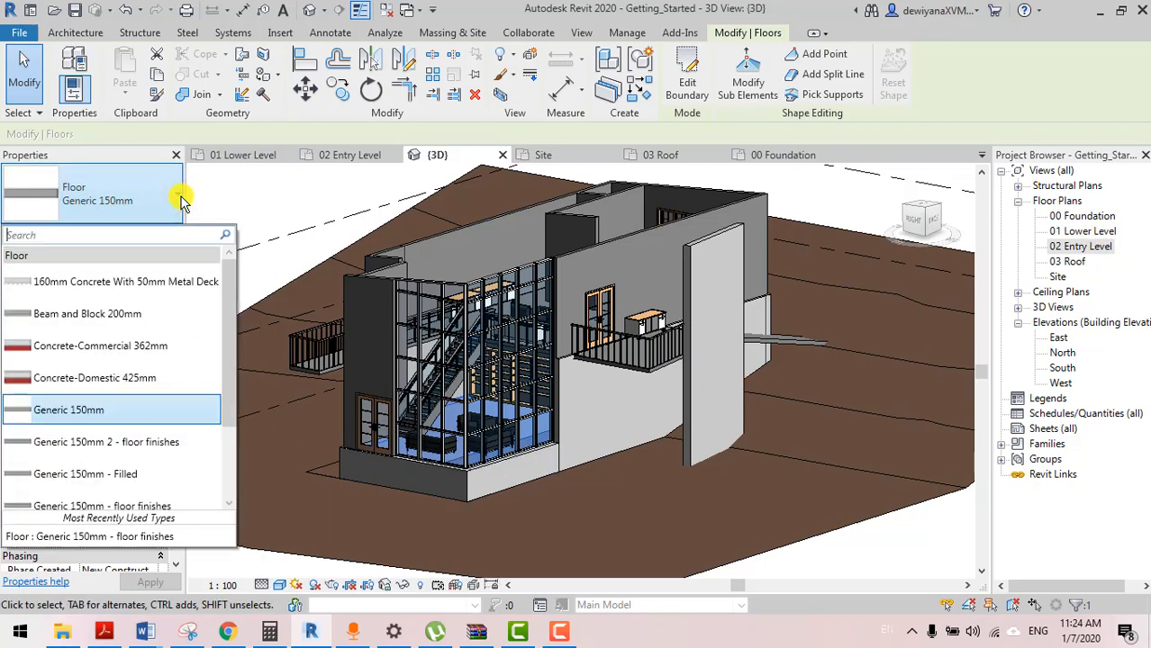
pyautogui.click(127, 443)
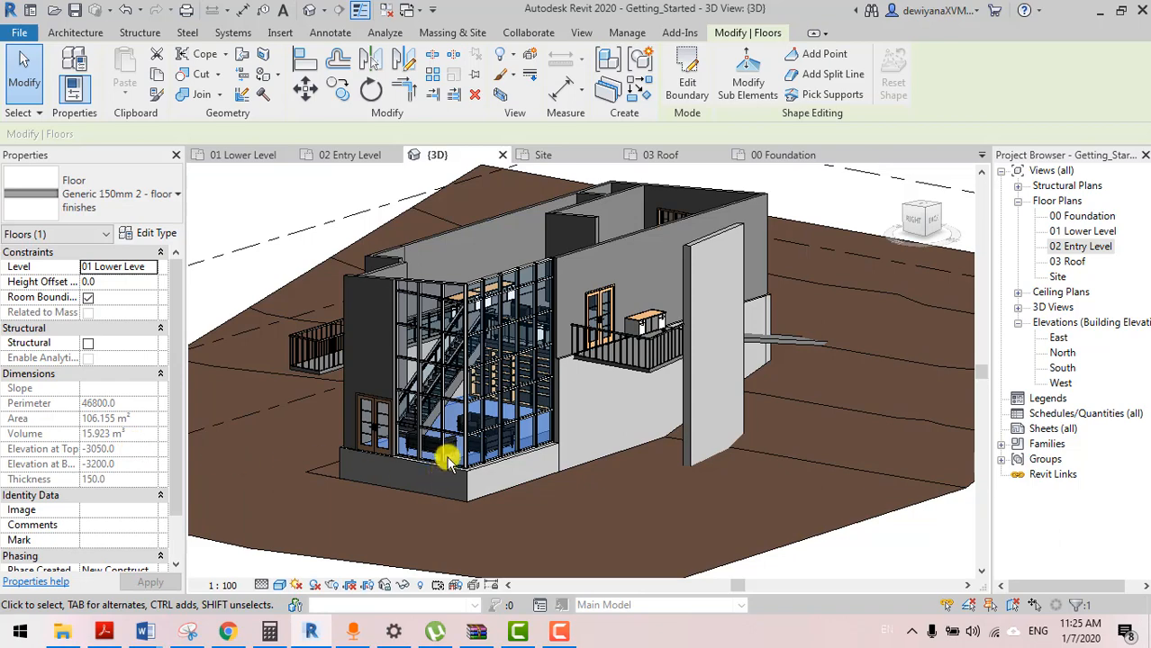
# Examine the lower-level floor and the central living area's finish part in the 3D view
pyautogui.scroll(5, 448, 461)
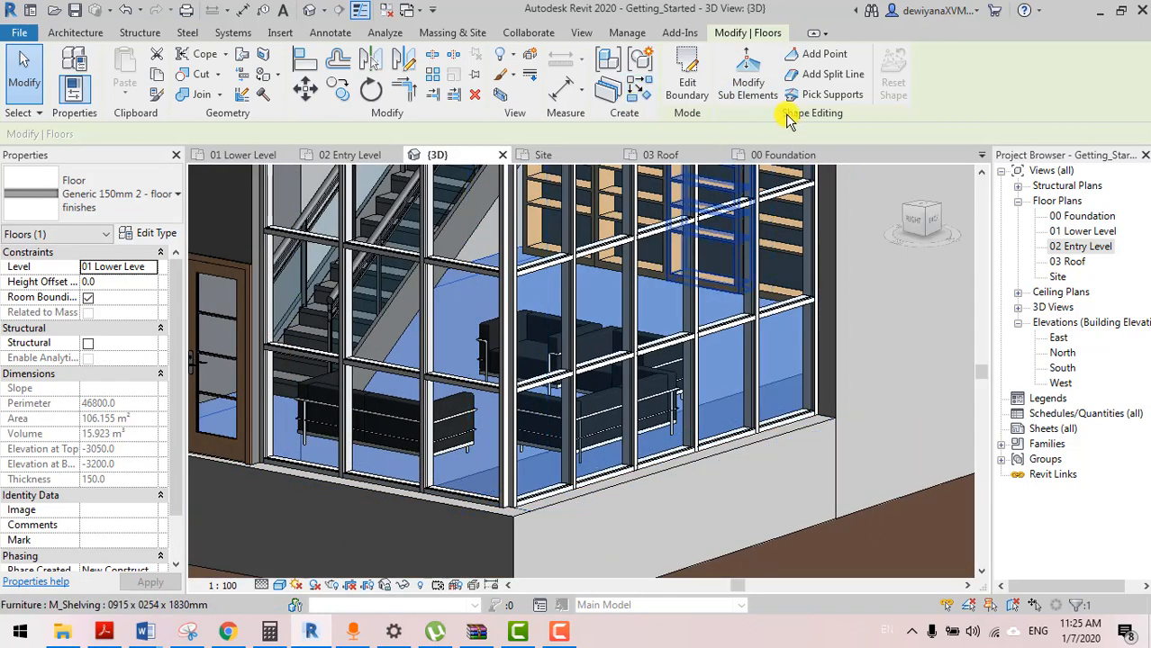
pyautogui.scroll(-6, 436, 416)
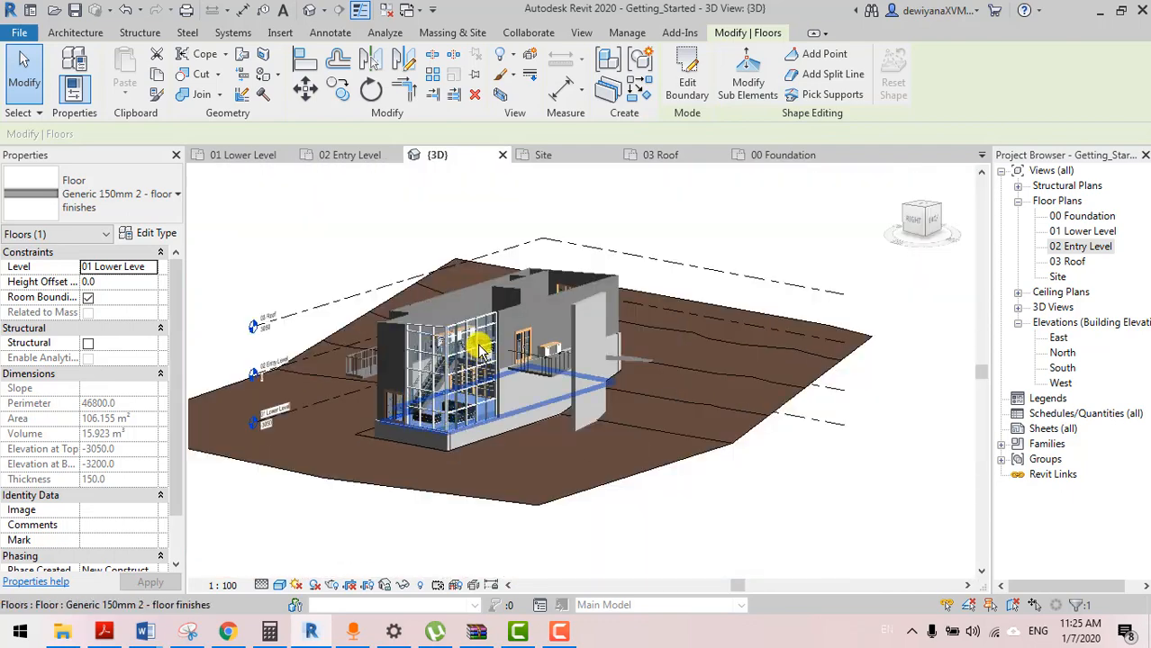
pyautogui.keyDown('shift'); pyautogui.moveTo(501, 349); pyautogui.dragTo(460, 469, button='middle'); pyautogui.keyUp('shift')
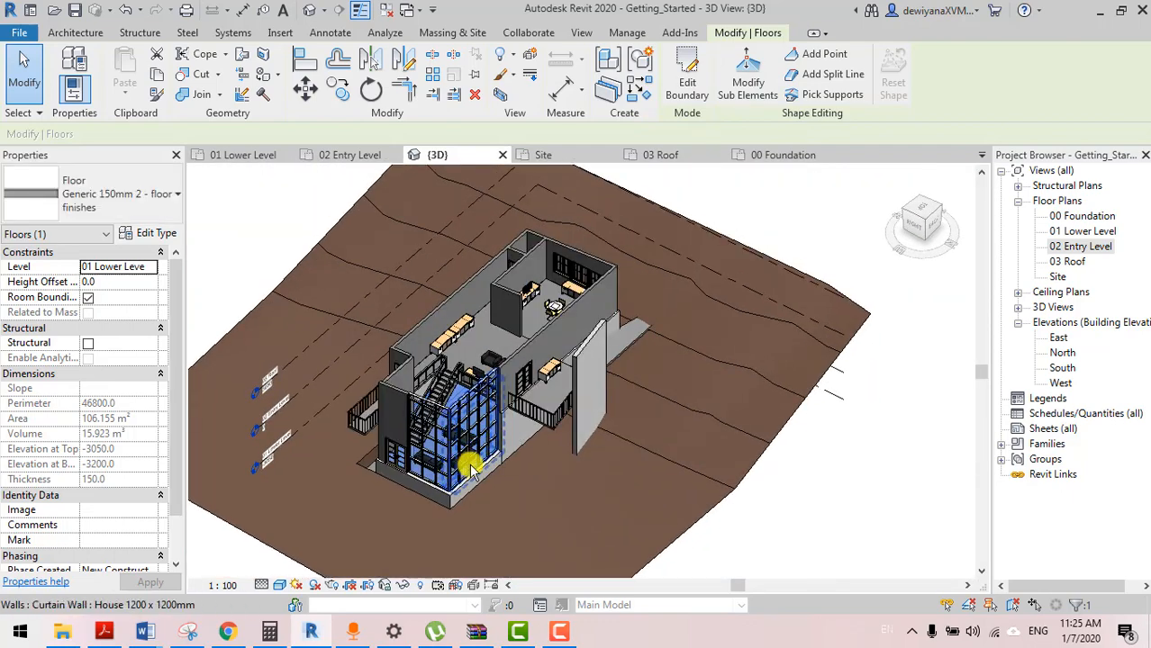
pyautogui.click(884, 474)
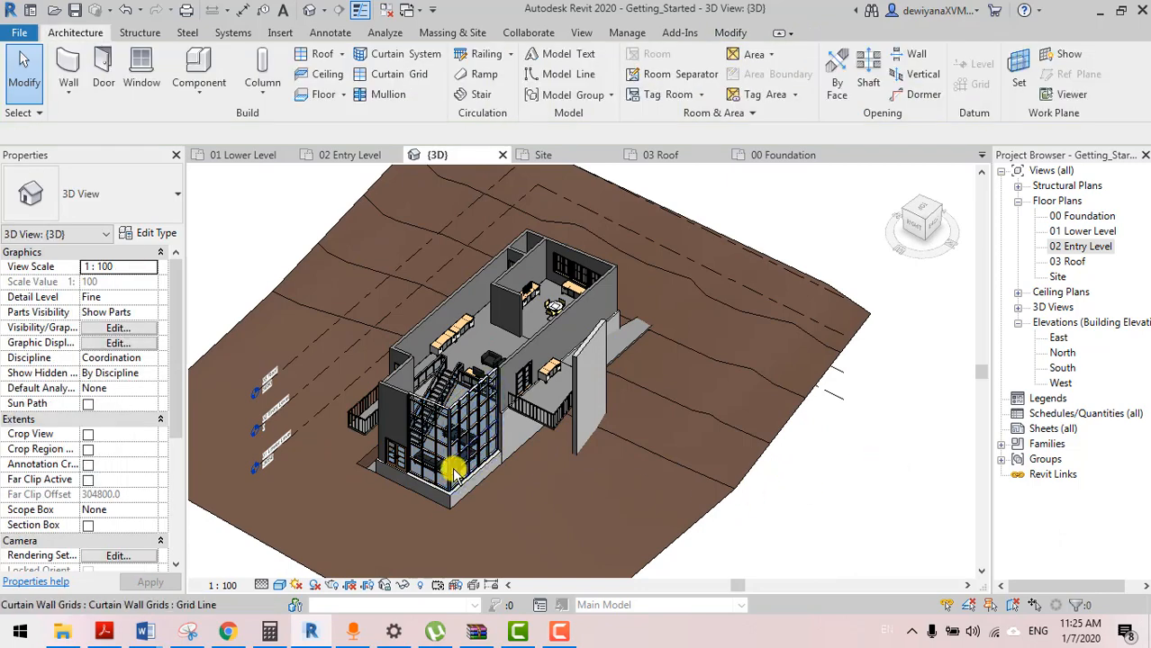
pyautogui.scroll(2, 454, 473)
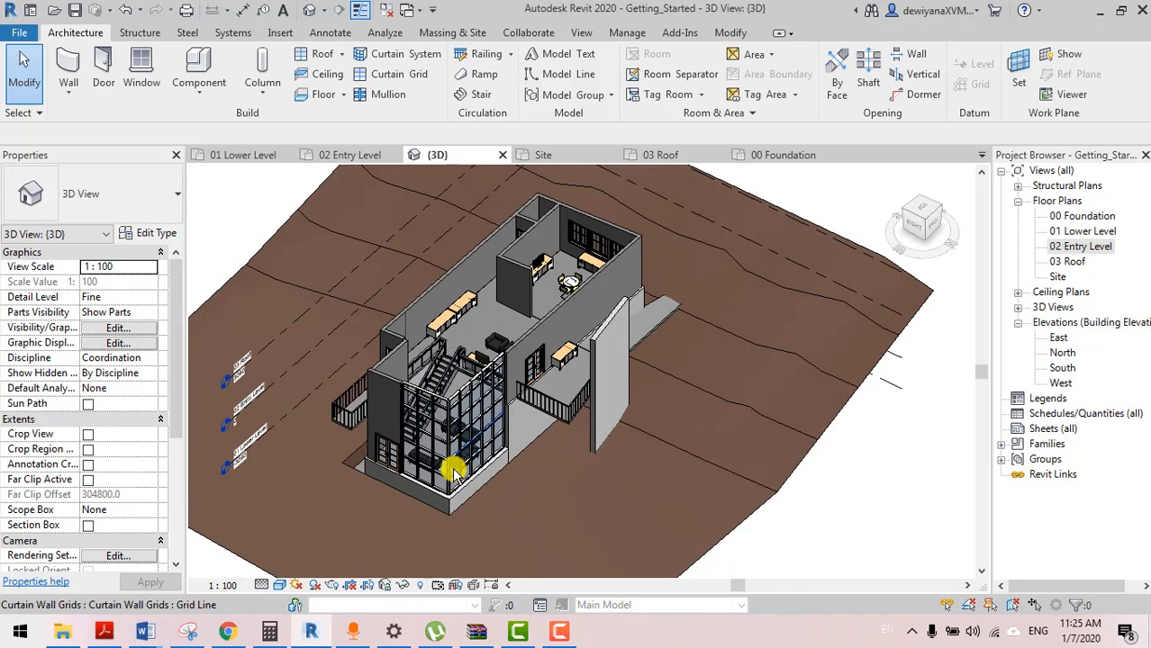
pyautogui.keyDown('shift'); pyautogui.moveTo(450, 489); pyautogui.dragTo(632, 419, button='middle'); pyautogui.keyUp('shift')
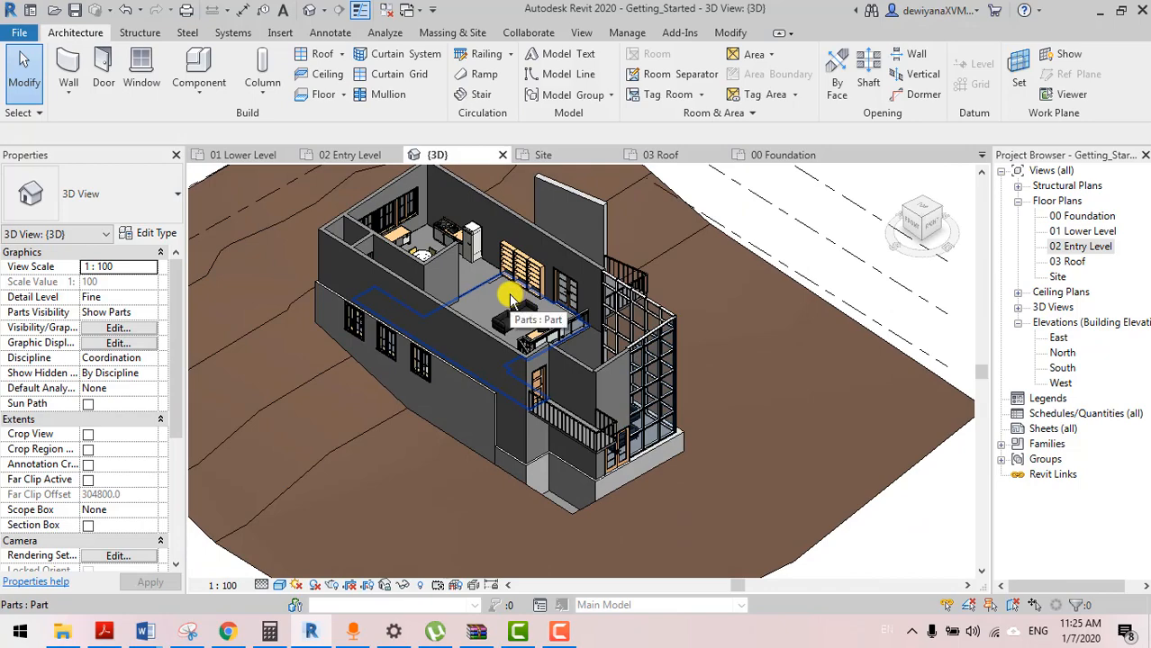
pyautogui.click(726, 349)
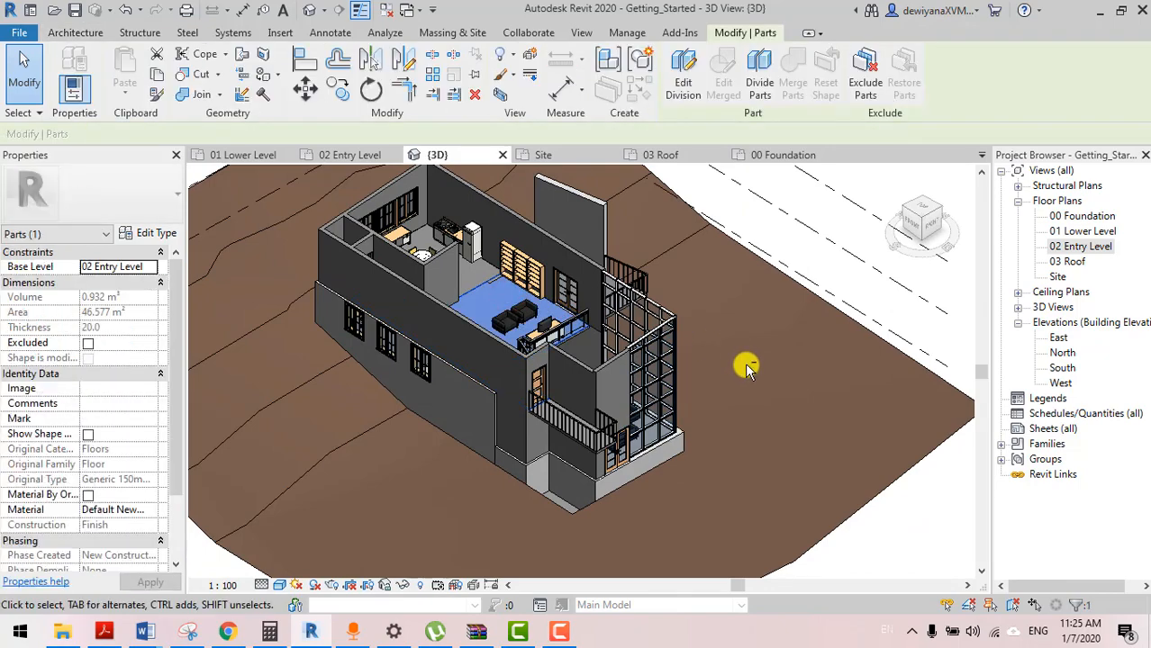
# Set the 3D view's visual style to Realistic, save the project when reminded, and clear the part selection
pyautogui.keyDown('shift'); pyautogui.moveTo(744, 363); pyautogui.dragTo(240, 559, button='middle'); pyautogui.keyUp('shift')
pyautogui.click(278, 586)
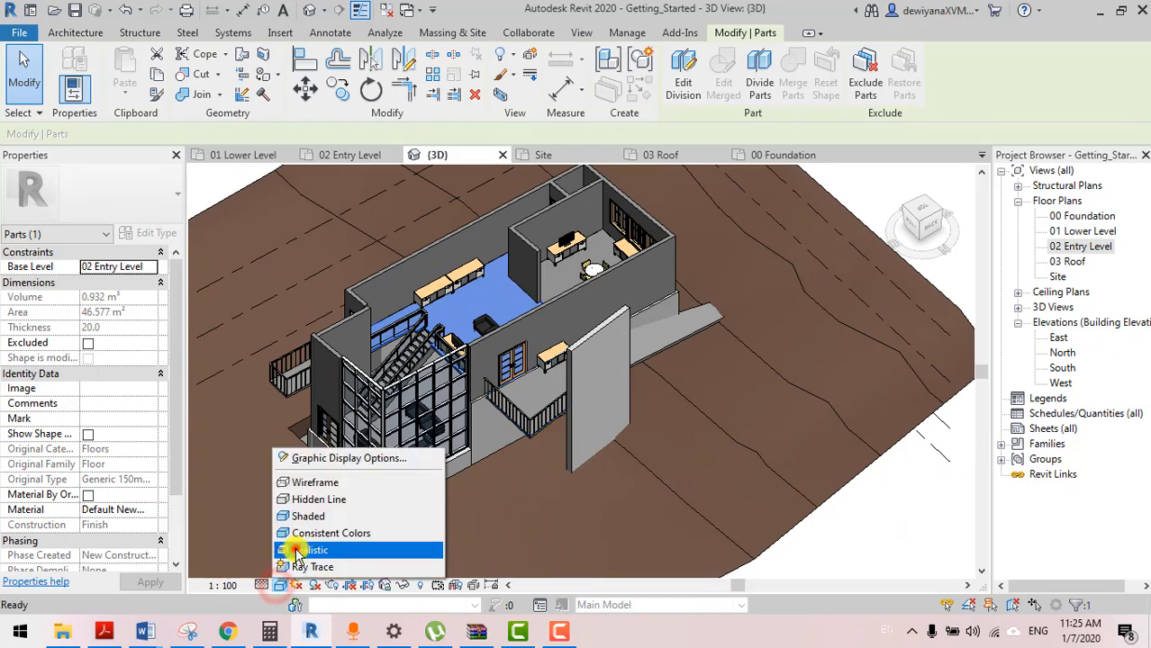
pyautogui.click(299, 547)
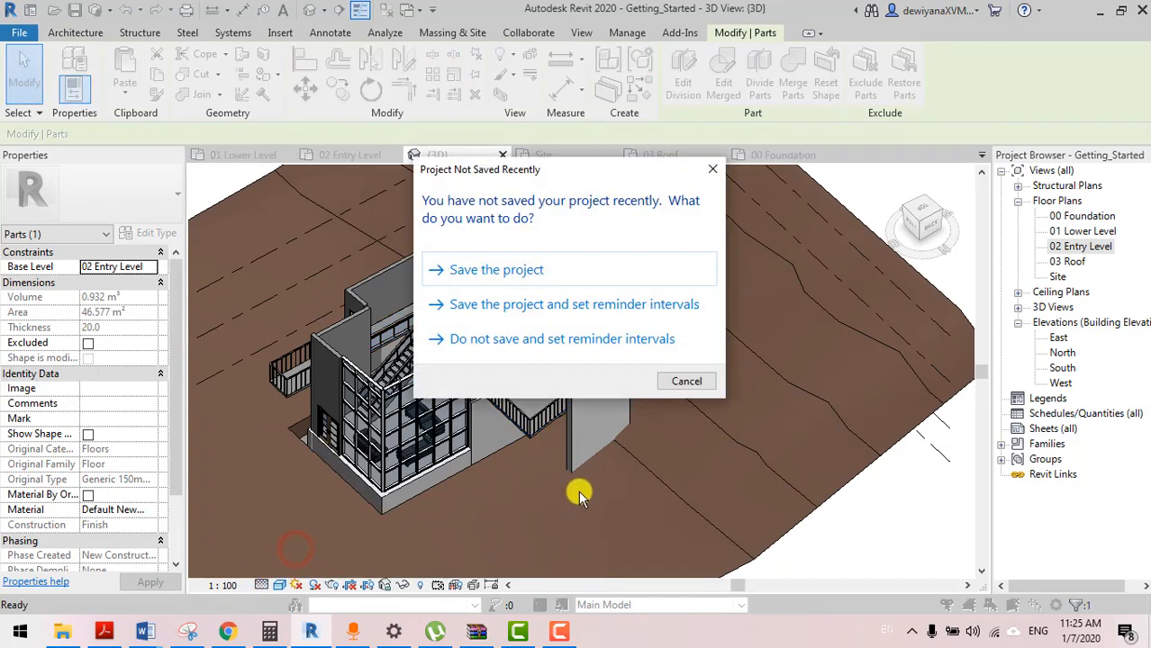
pyautogui.click(563, 270)
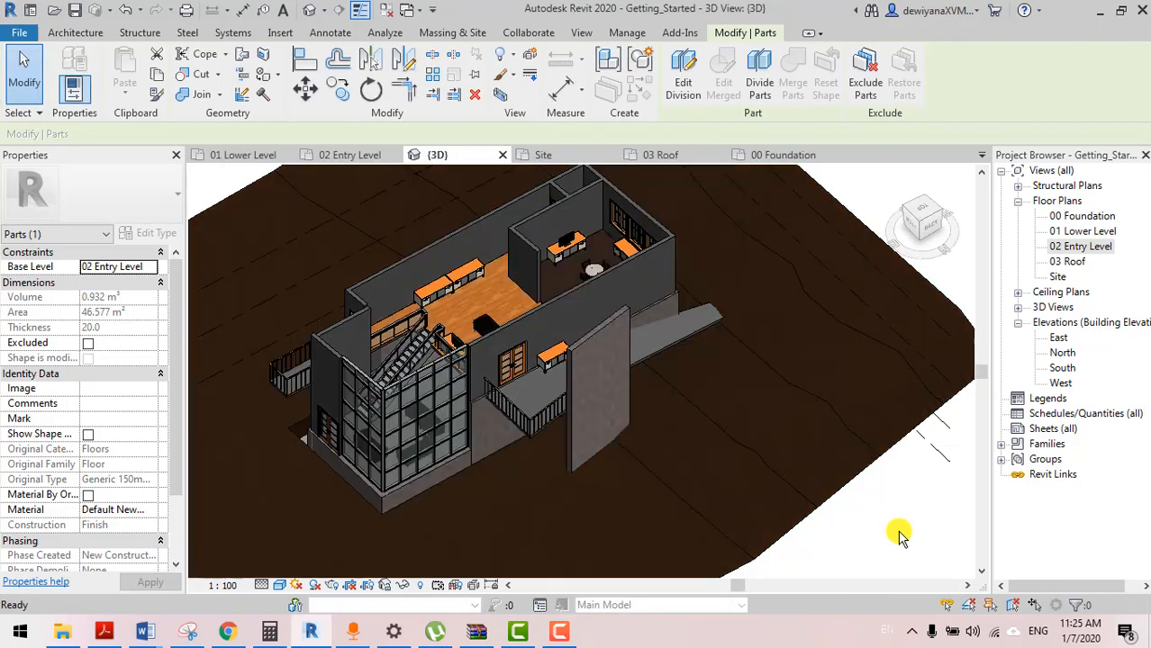
pyautogui.click(900, 533)
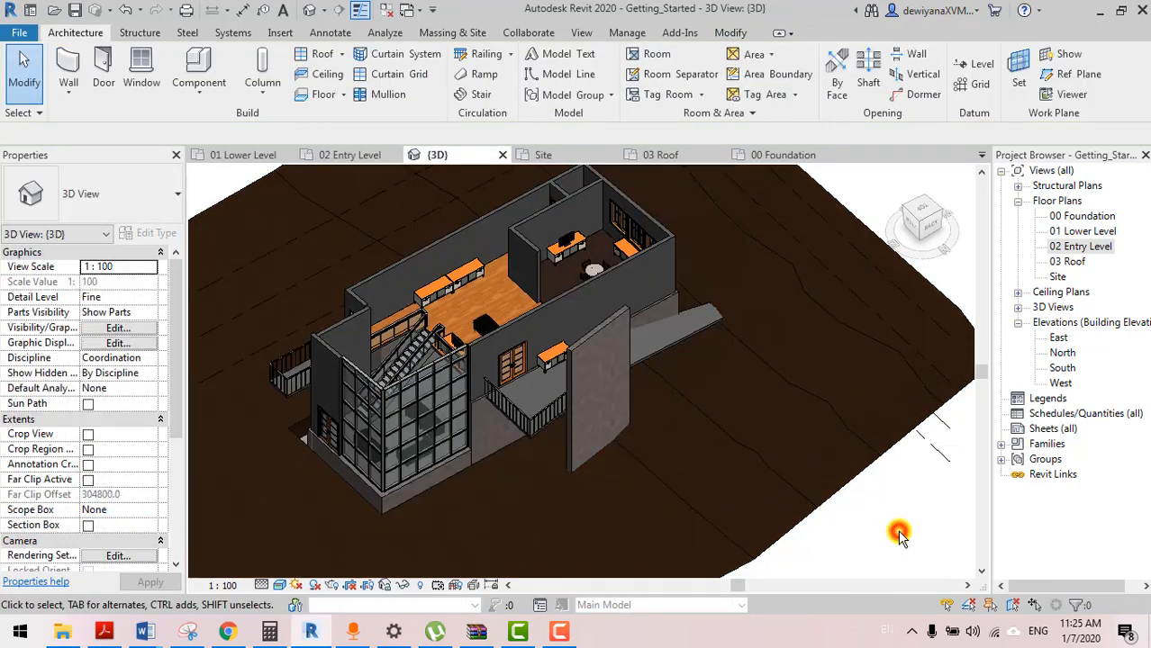
# Examine the realistic floor finishes in the living and dining areas from different angles in the 3D view
pyautogui.keyDown('shift'); pyautogui.moveTo(477, 308); pyautogui.dragTo(517, 327, button='middle'); pyautogui.keyUp('shift')
pyautogui.scroll(5, 501, 342)
pyautogui.scroll(-6, 521, 290)
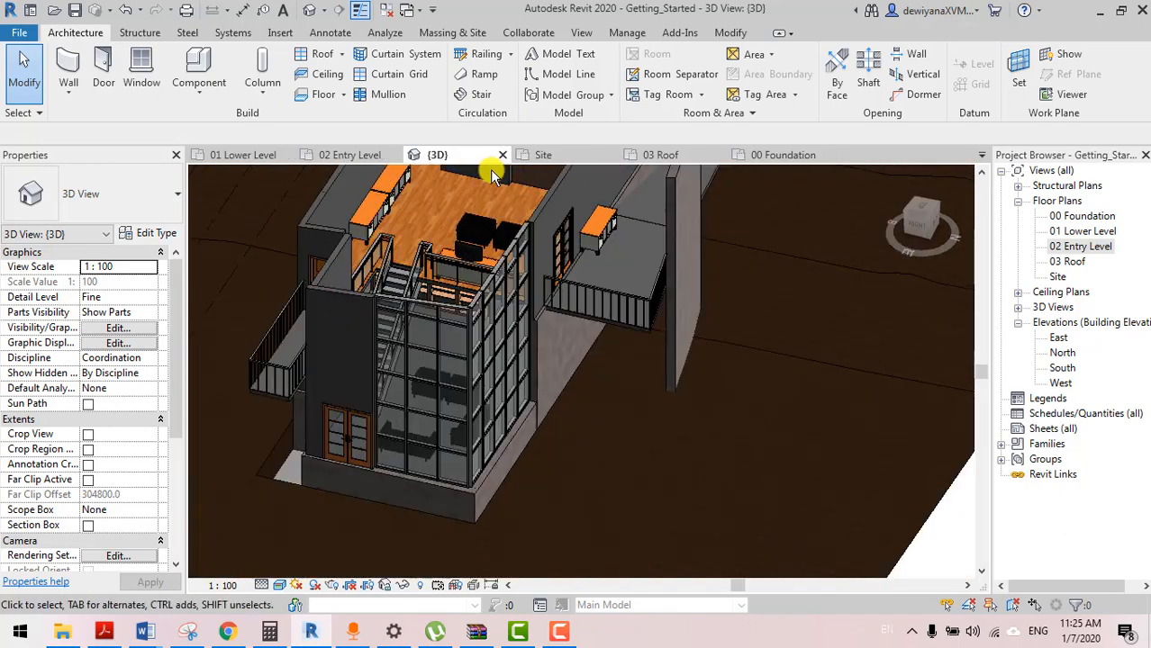
pyautogui.scroll(1, 491, 169)
pyautogui.scroll(-2, 503, 272)
pyautogui.scroll(-1, 478, 265)
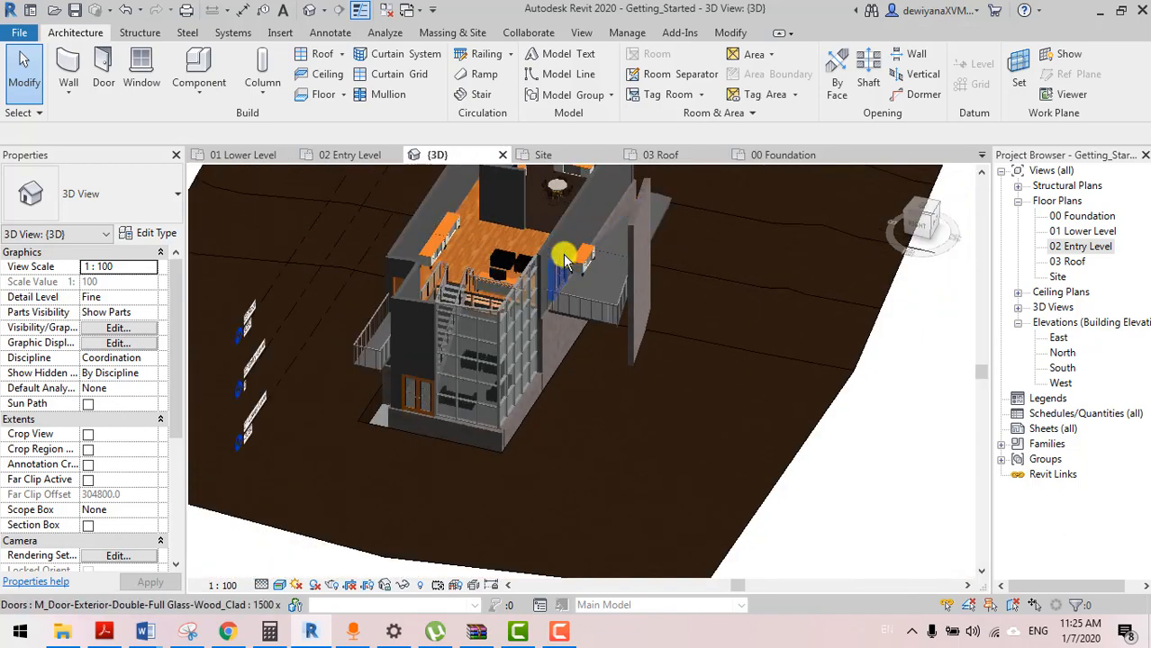
pyautogui.keyDown('shift'); pyautogui.moveTo(478, 265); pyautogui.dragTo(485, 328, button='middle'); pyautogui.keyUp('shift')
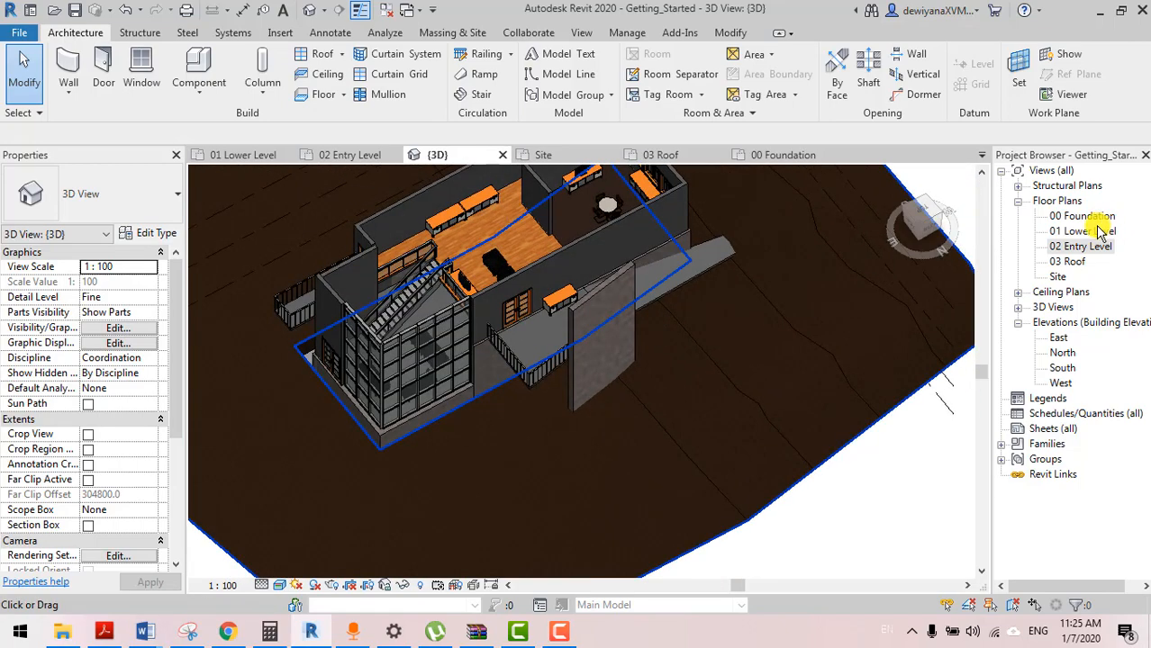
# In the 02 Entry Level plan, place a camera in the corridor below the living area, aimed toward the glazed corner beyond the TV cabinet
pyautogui.doubleClick(1085, 247)
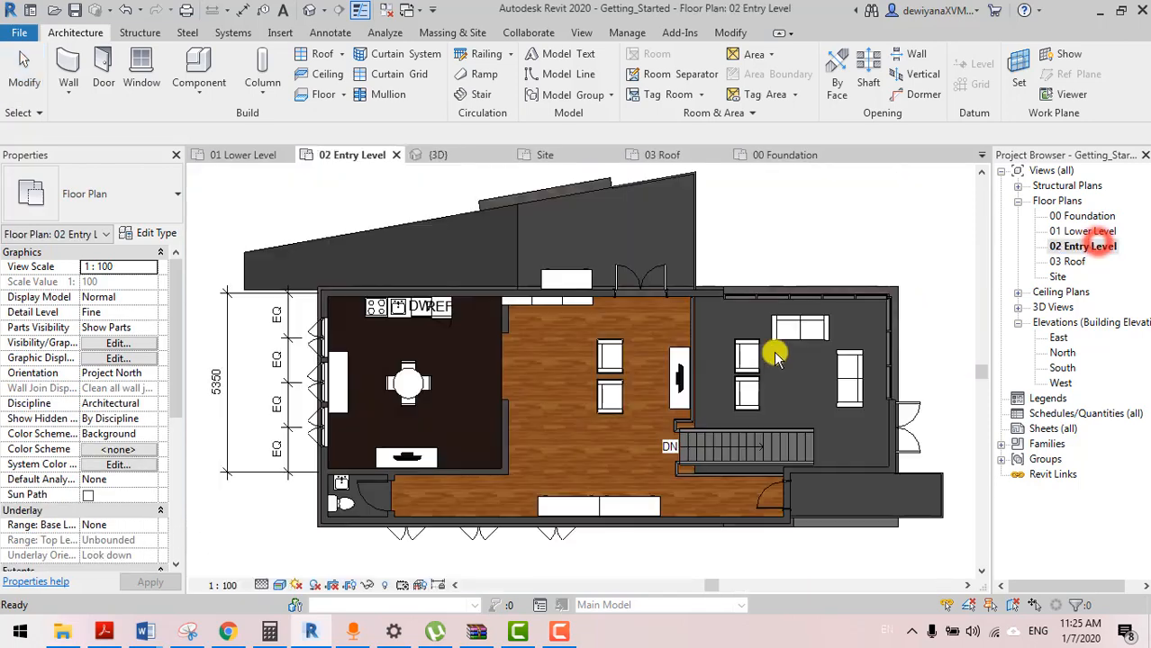
pyautogui.scroll(2, 690, 452)
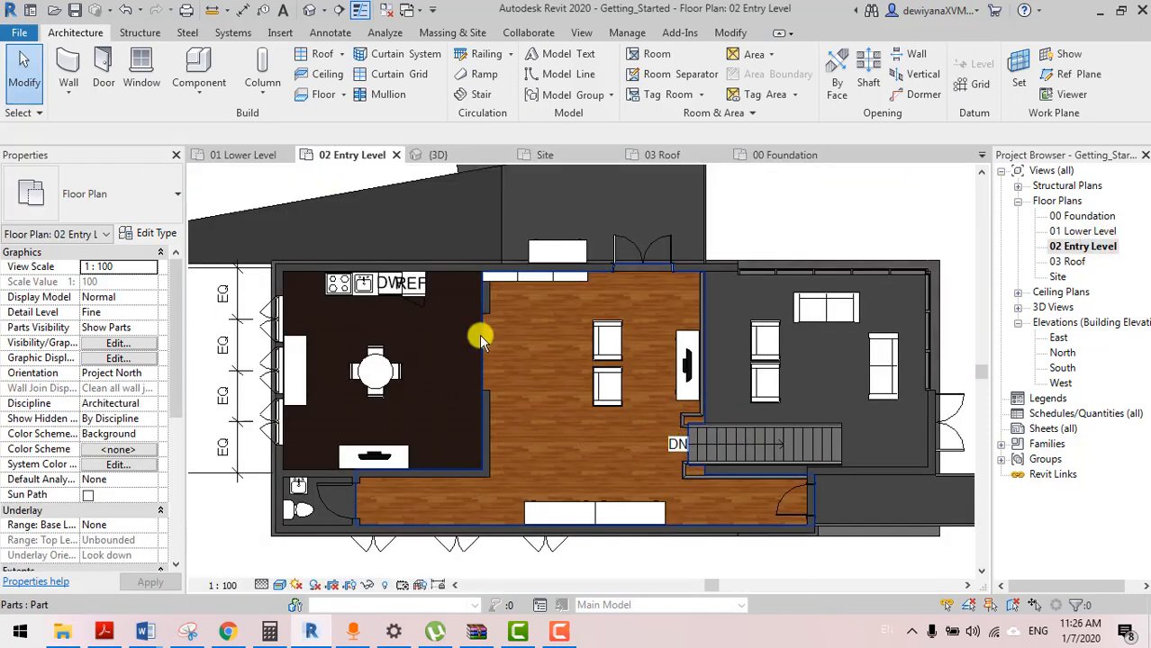
pyautogui.click(330, 13)
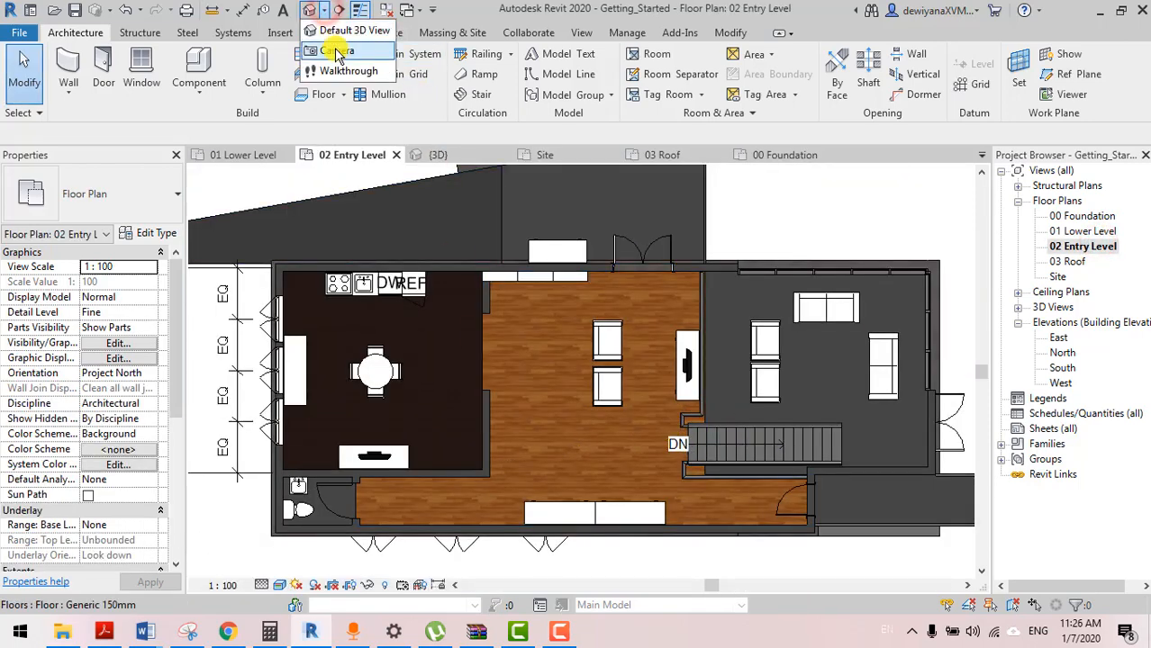
pyautogui.click(333, 51)
pyautogui.click(505, 489)
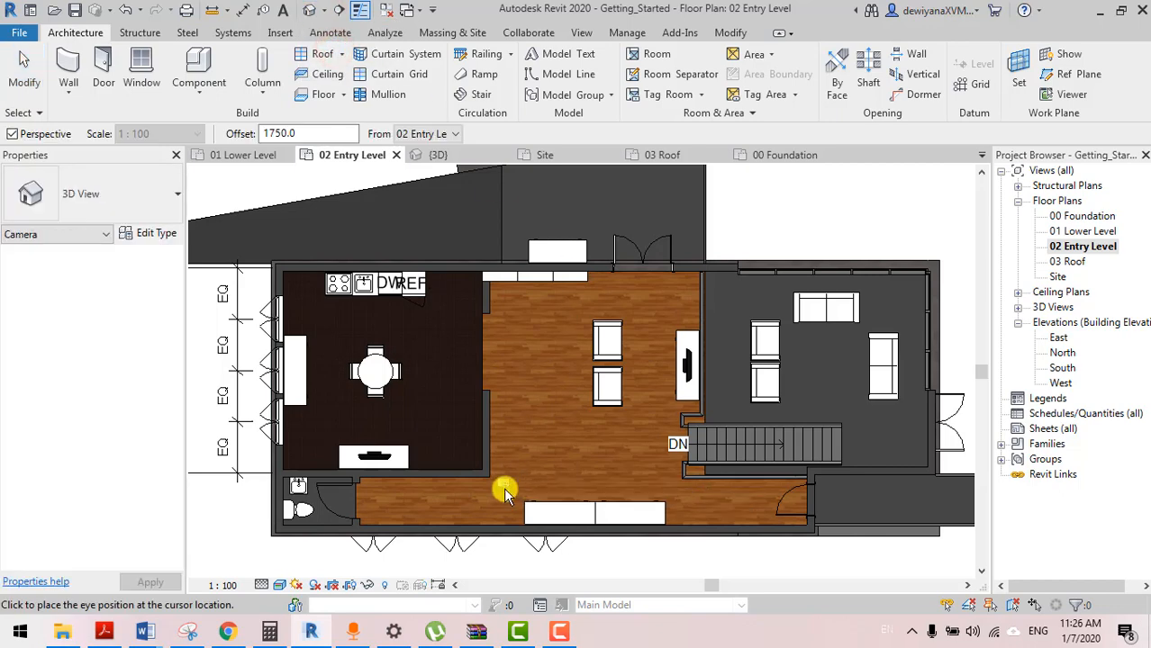
pyautogui.click(734, 287)
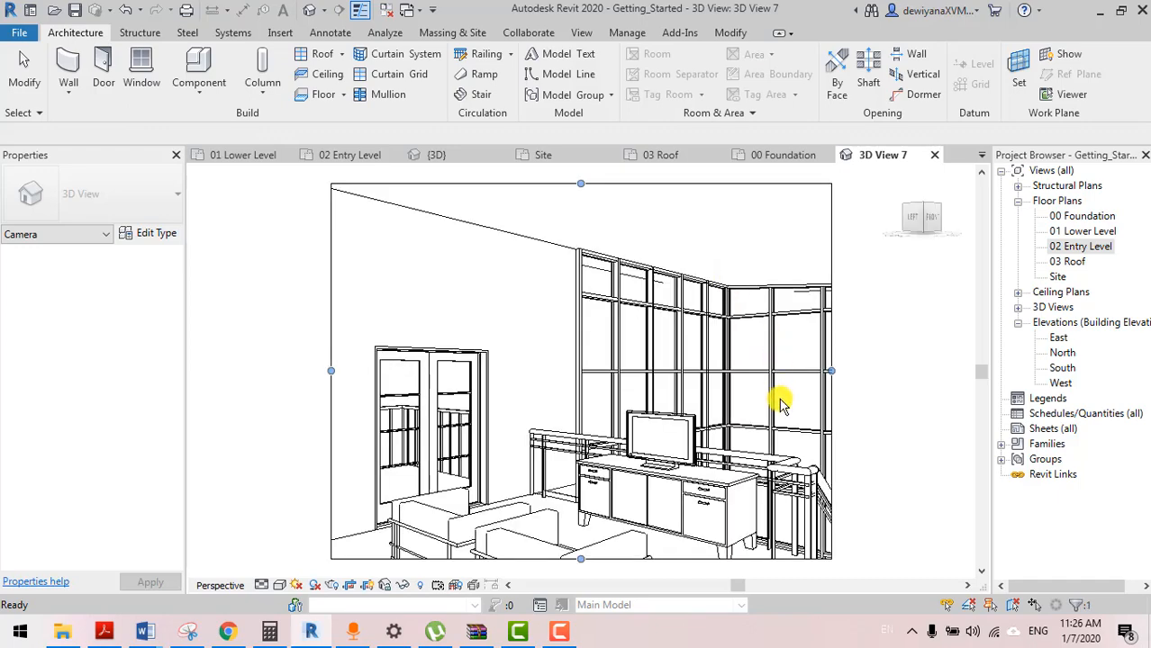
# Enlarge the camera view's crop region downward and to both sides to show more of the living area floor
pyautogui.scroll(-5, 780, 400)
pyautogui.scroll(4, 787, 510)
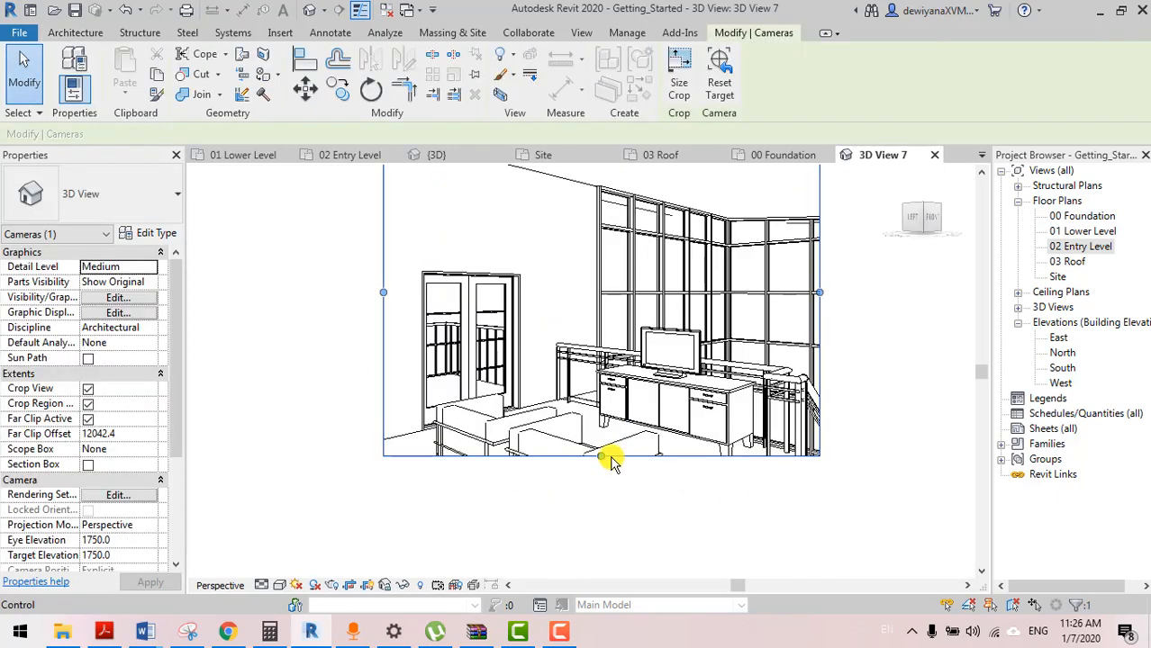
pyautogui.moveTo(602, 460); pyautogui.dragTo(603, 561)
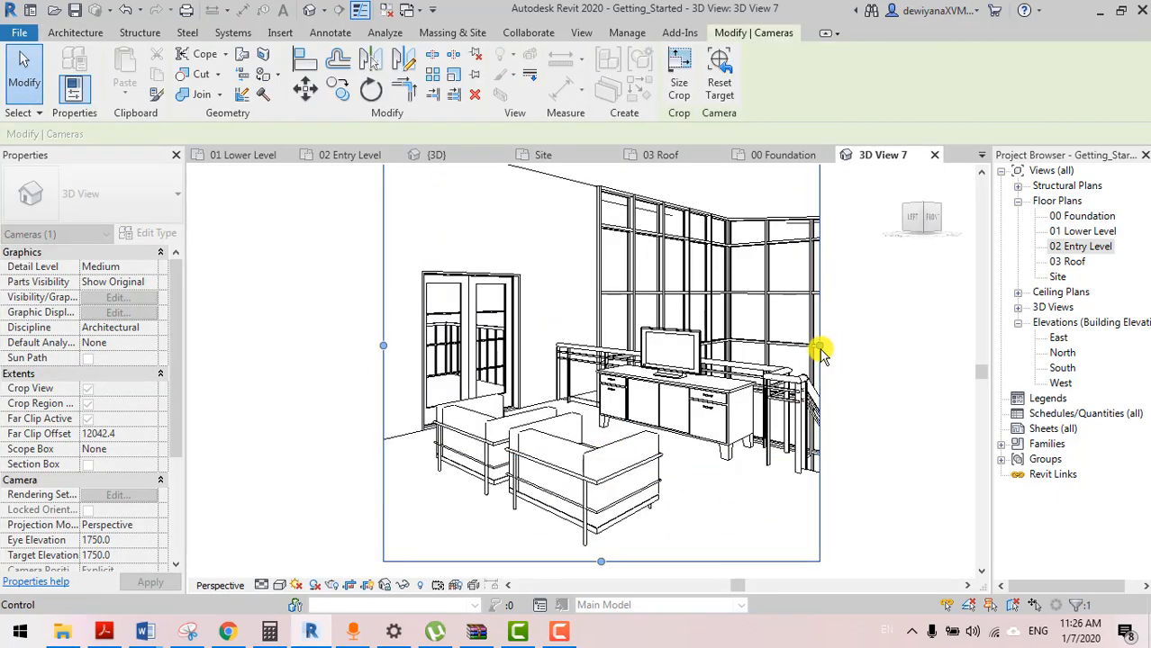
pyautogui.moveTo(822, 349); pyautogui.dragTo(920, 346)
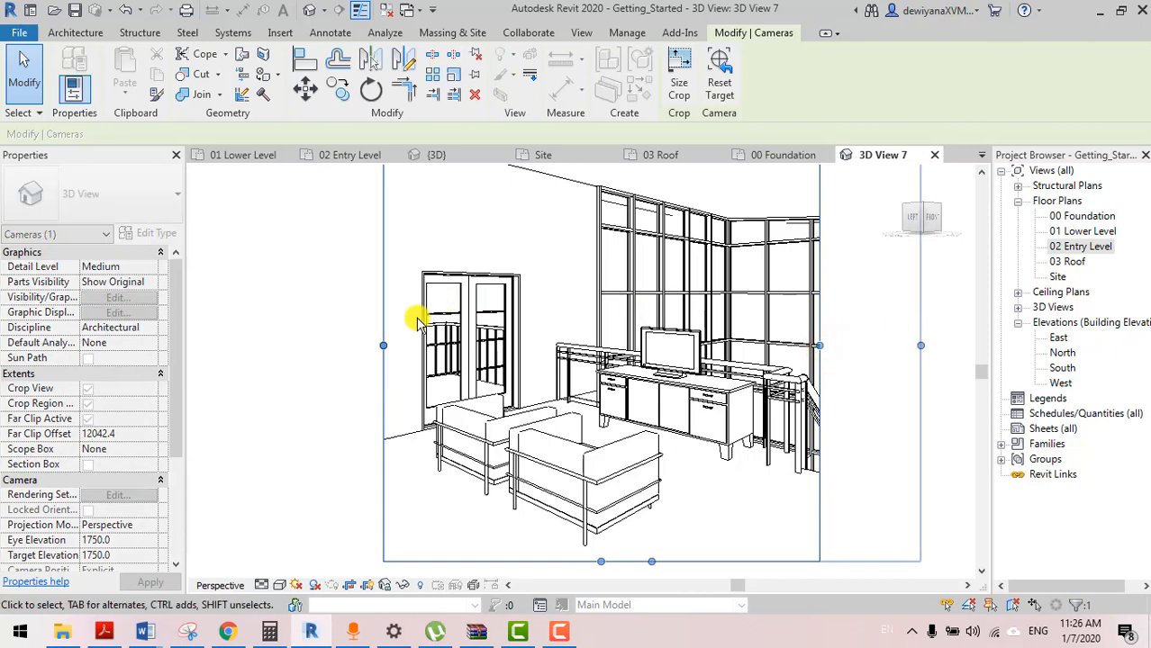
pyautogui.moveTo(381, 350); pyautogui.dragTo(288, 345)
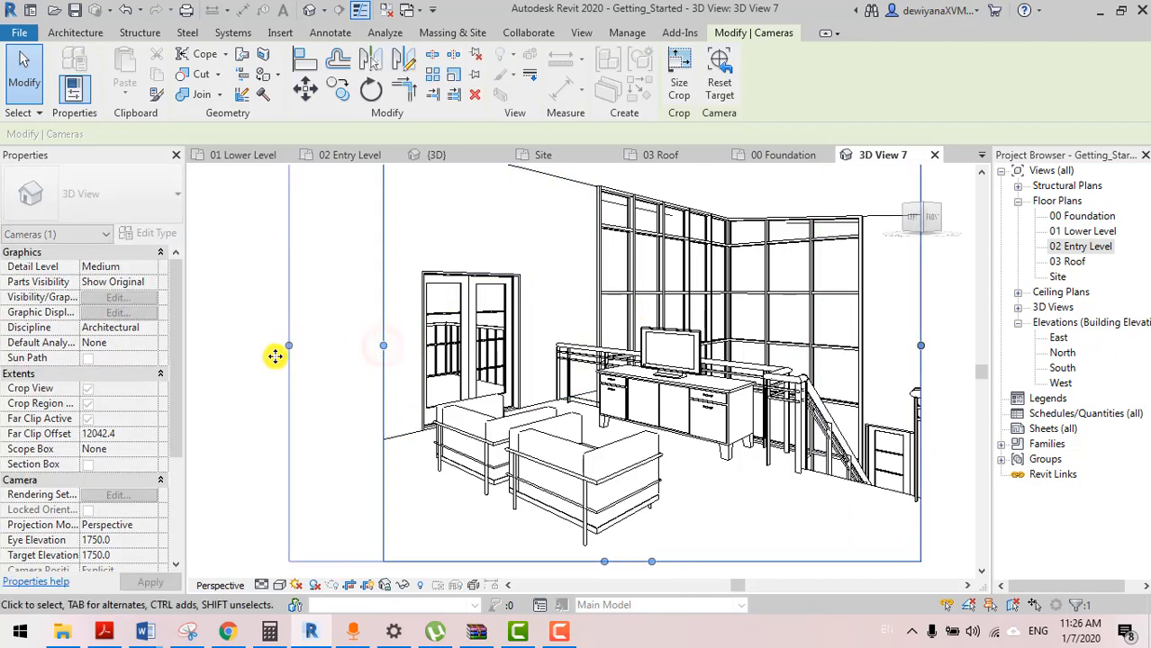
# Set the camera view's Parts Visibility to Show Parts
pyautogui.click(155, 283)
pyautogui.click(150, 282)
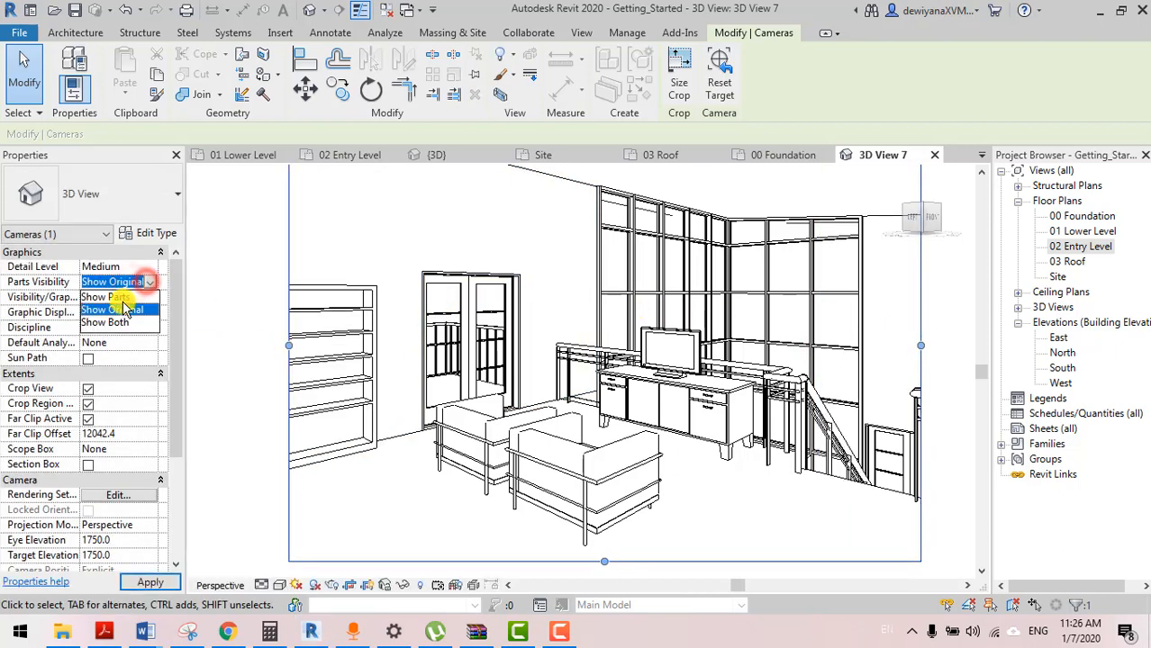
pyautogui.click(121, 298)
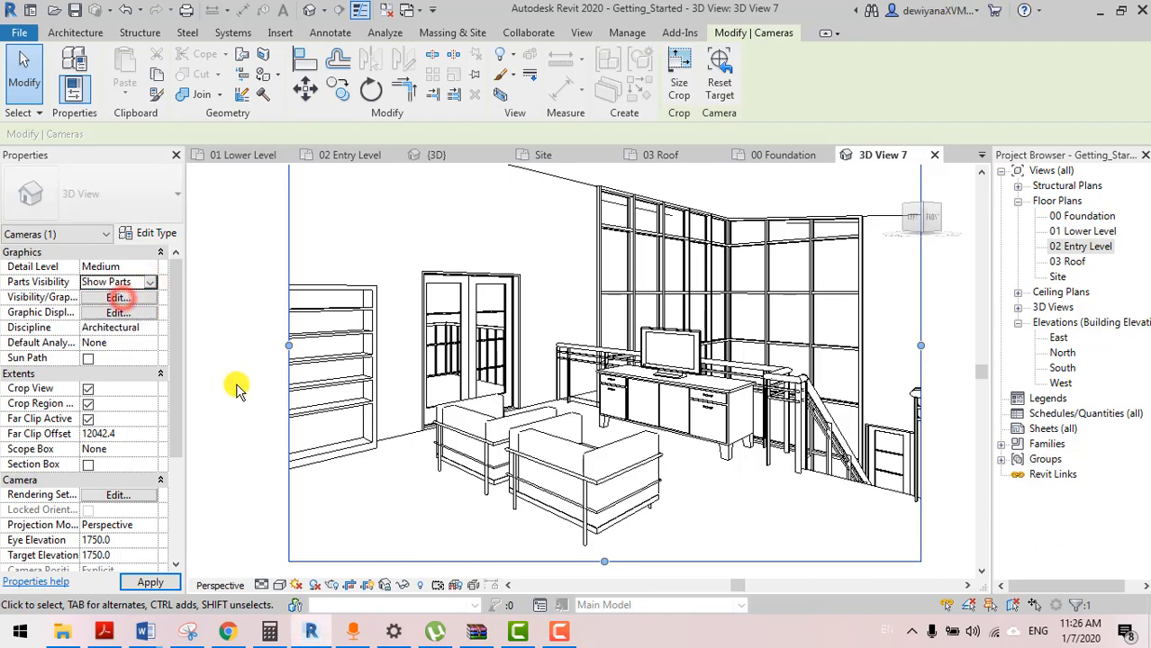
pyautogui.click(266, 579)
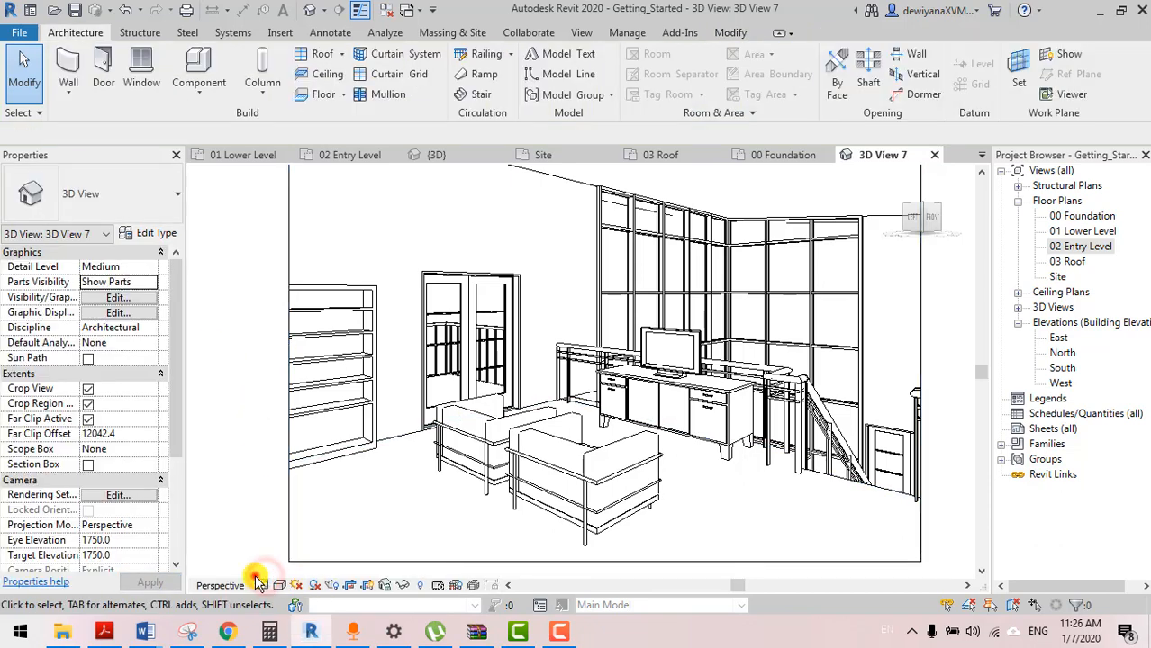
# Set the camera view's detail level to Fine and its visual style to Realistic
pyautogui.click(260, 586)
pyautogui.click(278, 569)
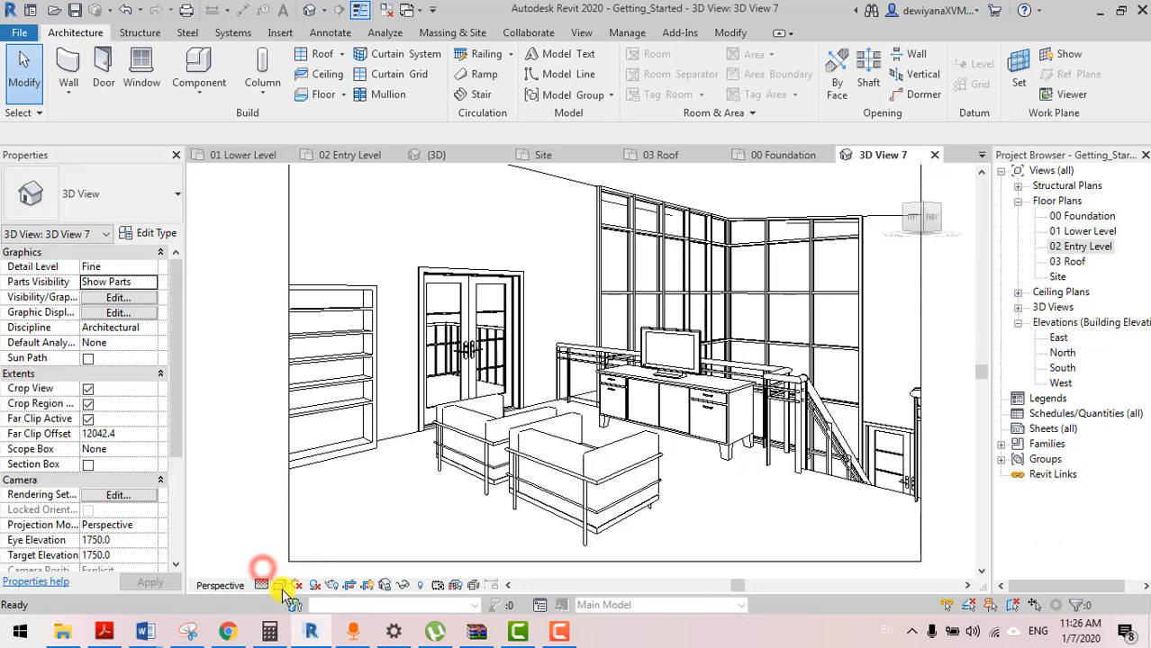
pyautogui.click(280, 585)
pyautogui.click(304, 548)
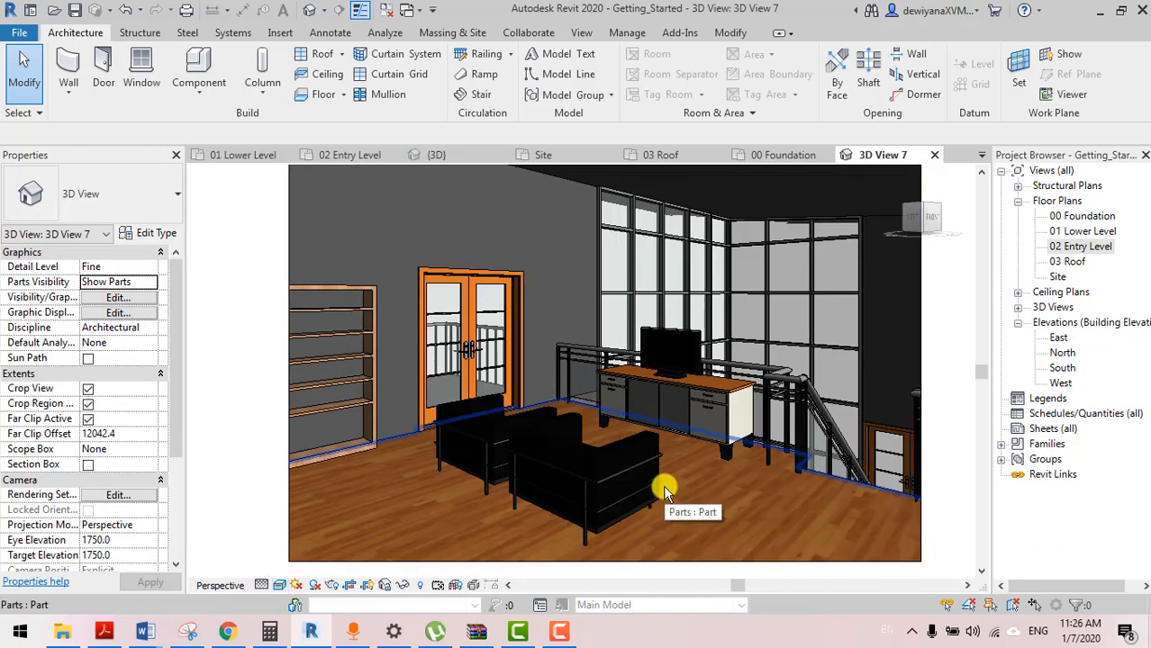
# Try the Ray Trace visual style in the camera view, and return it to Realistic
pyautogui.scroll(2, 695, 504)
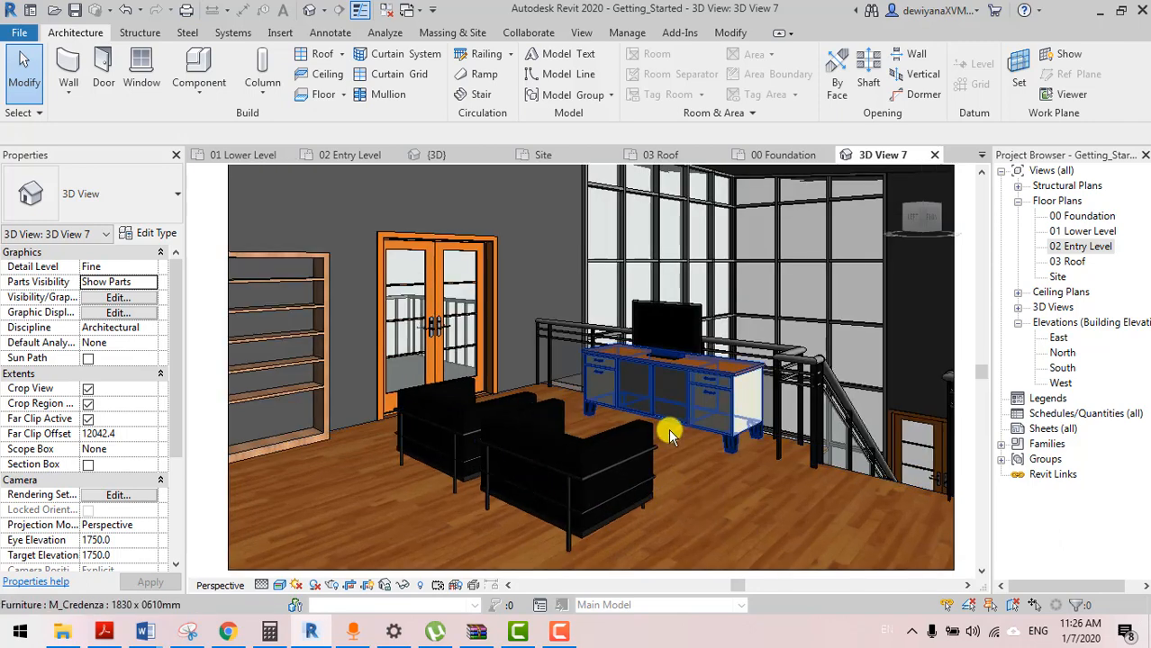
pyautogui.scroll(-1, 668, 429)
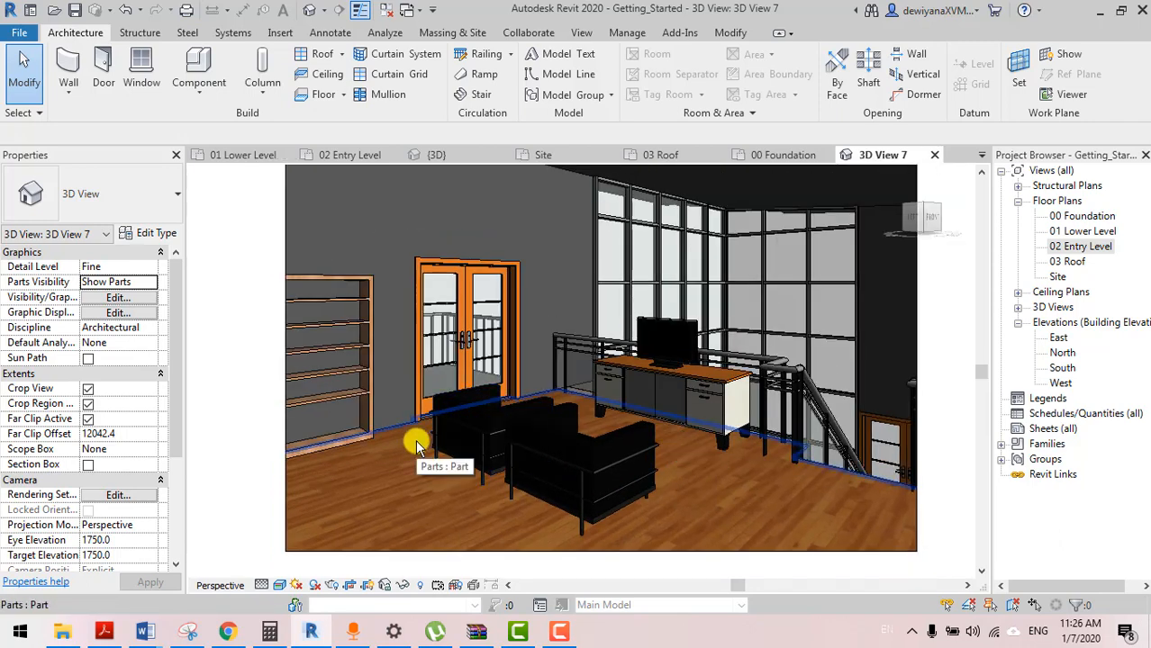
pyautogui.click(278, 589)
pyautogui.click(309, 564)
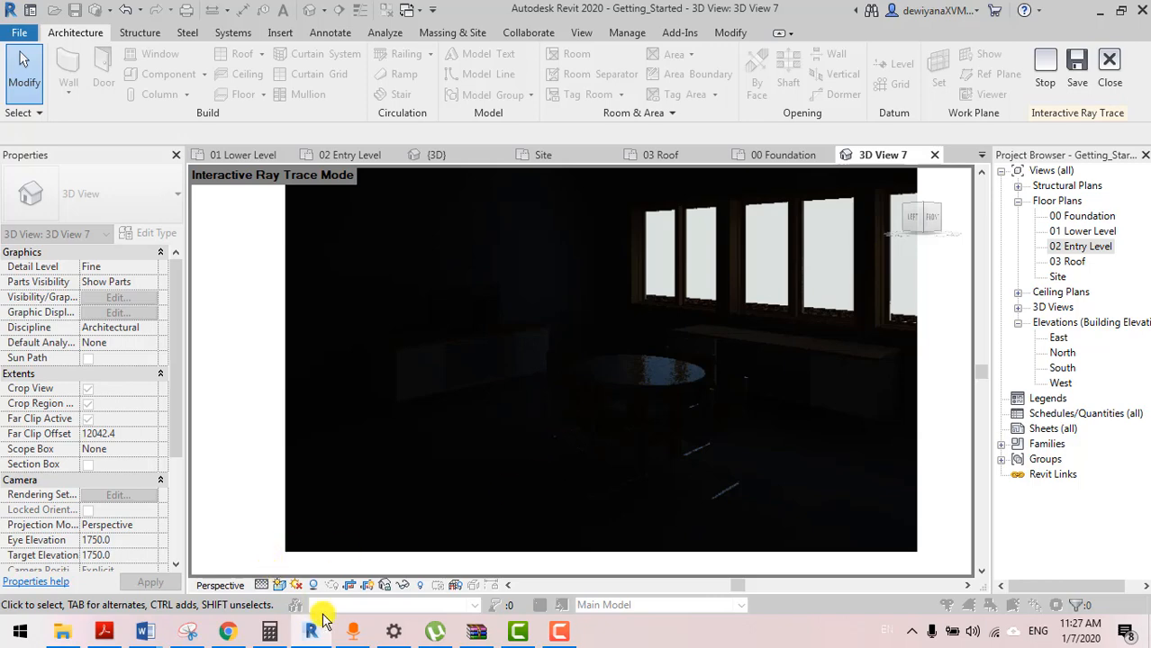
pyautogui.click(299, 585)
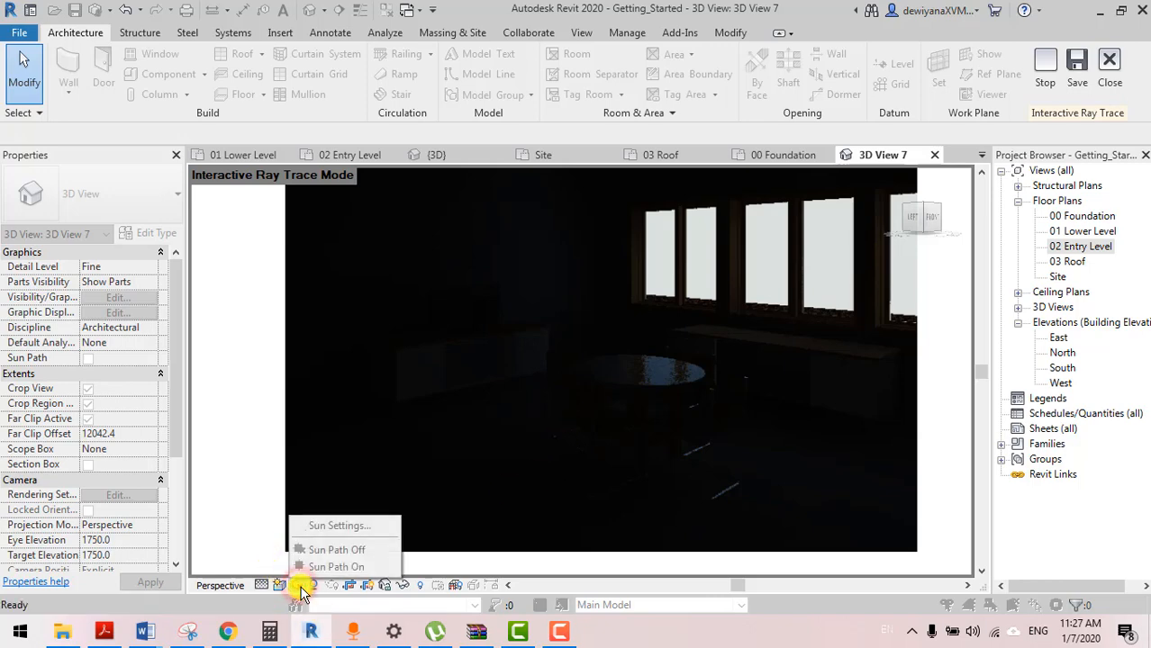
pyautogui.click(232, 463)
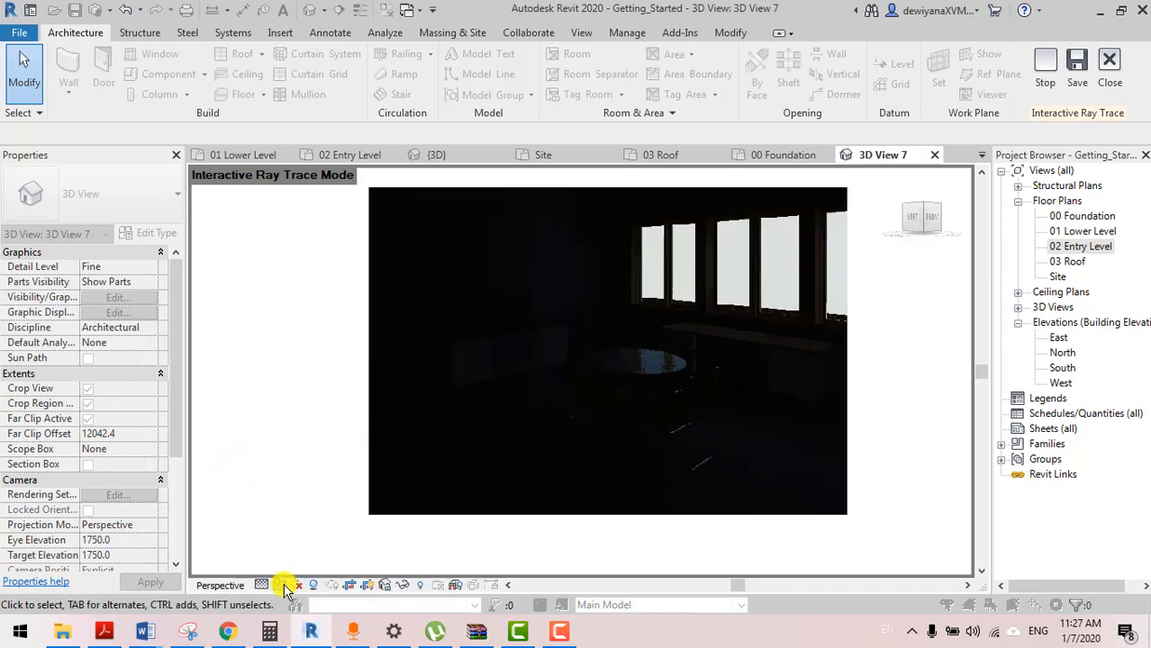
pyautogui.click(279, 586)
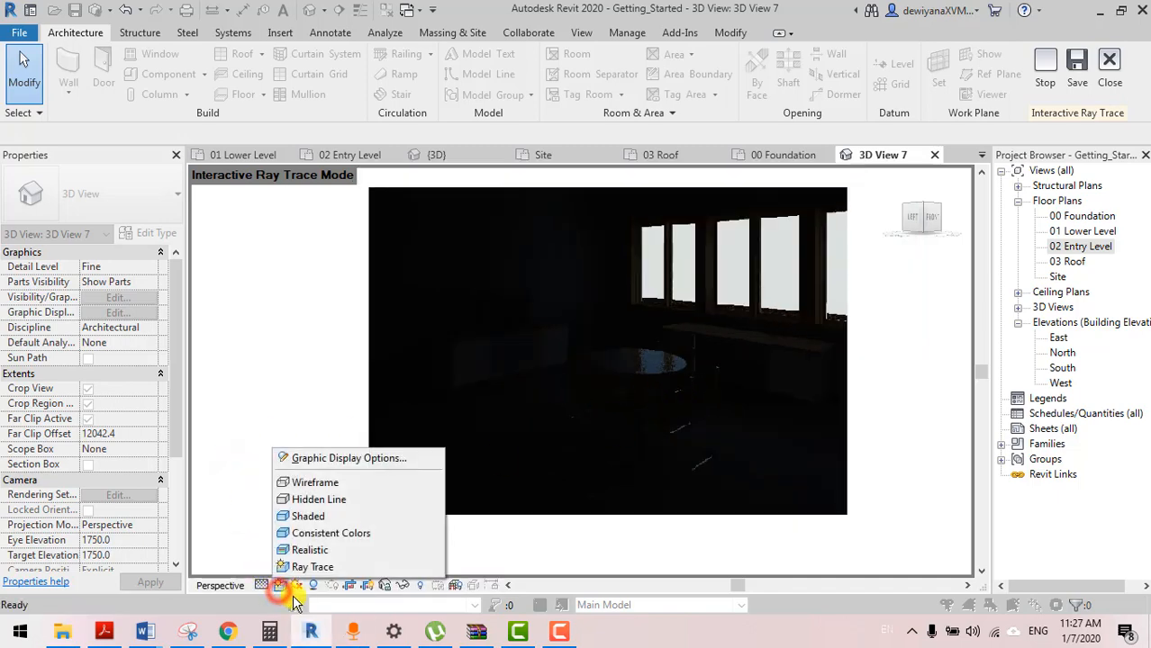
pyautogui.click(296, 547)
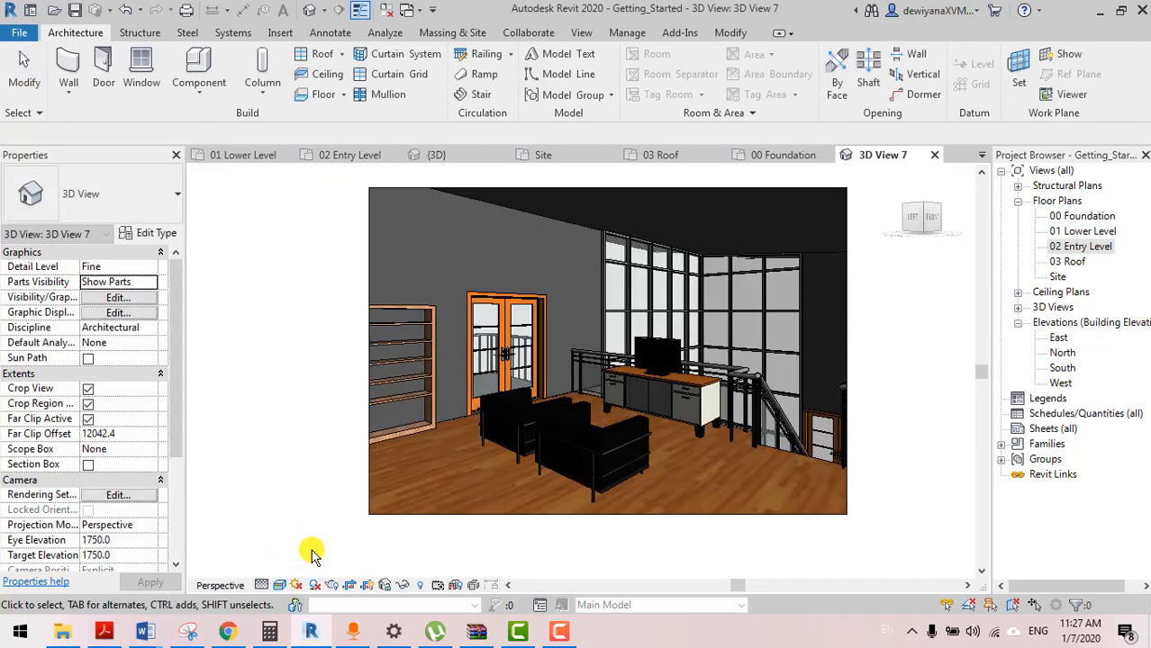
# Examine the living area's wood flooring in the camera view, and select the wall with the double doors to inspect its properties
pyautogui.scroll(3, 756, 367)
pyautogui.scroll(-2, 756, 369)
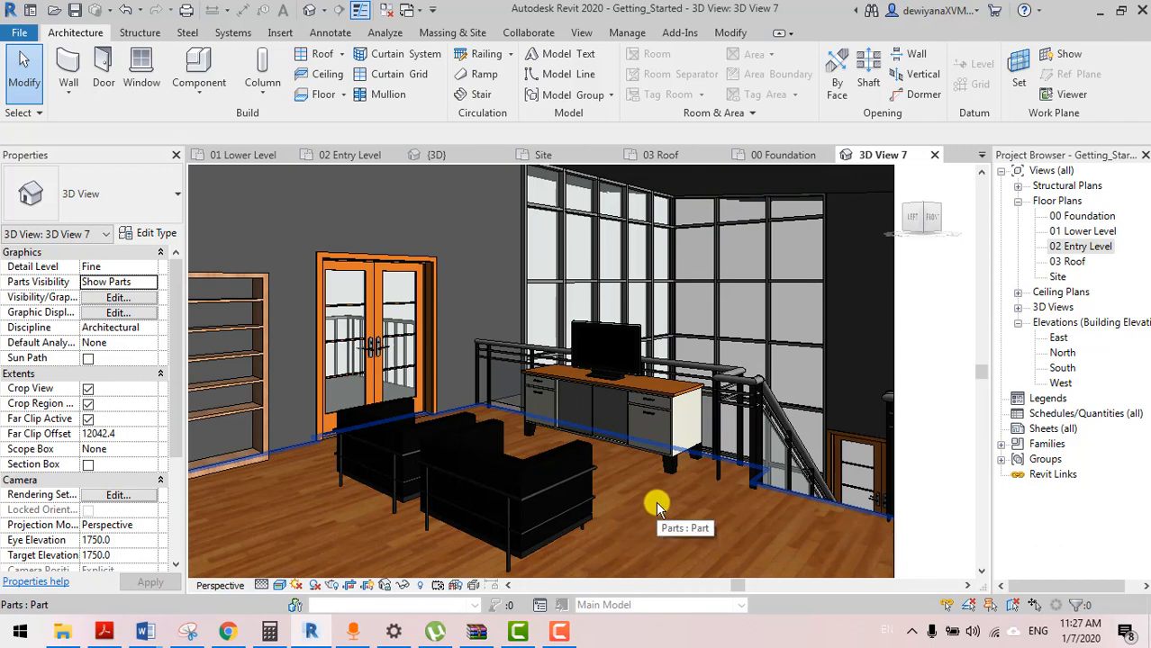
pyautogui.scroll(-3, 657, 507)
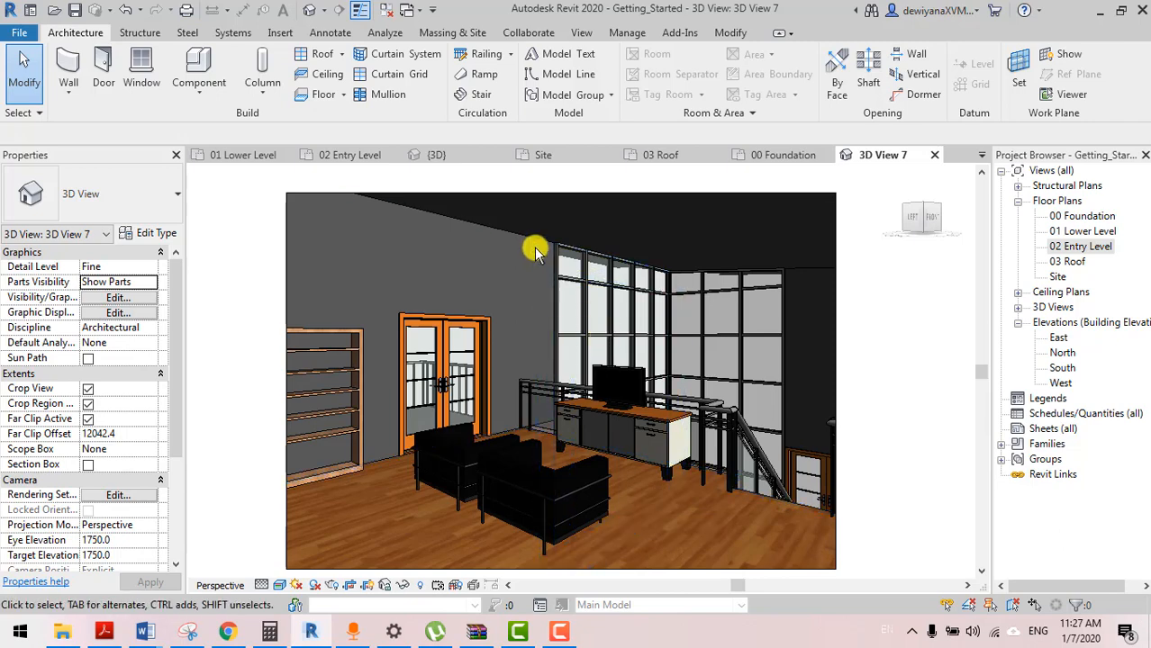
pyautogui.click(544, 247)
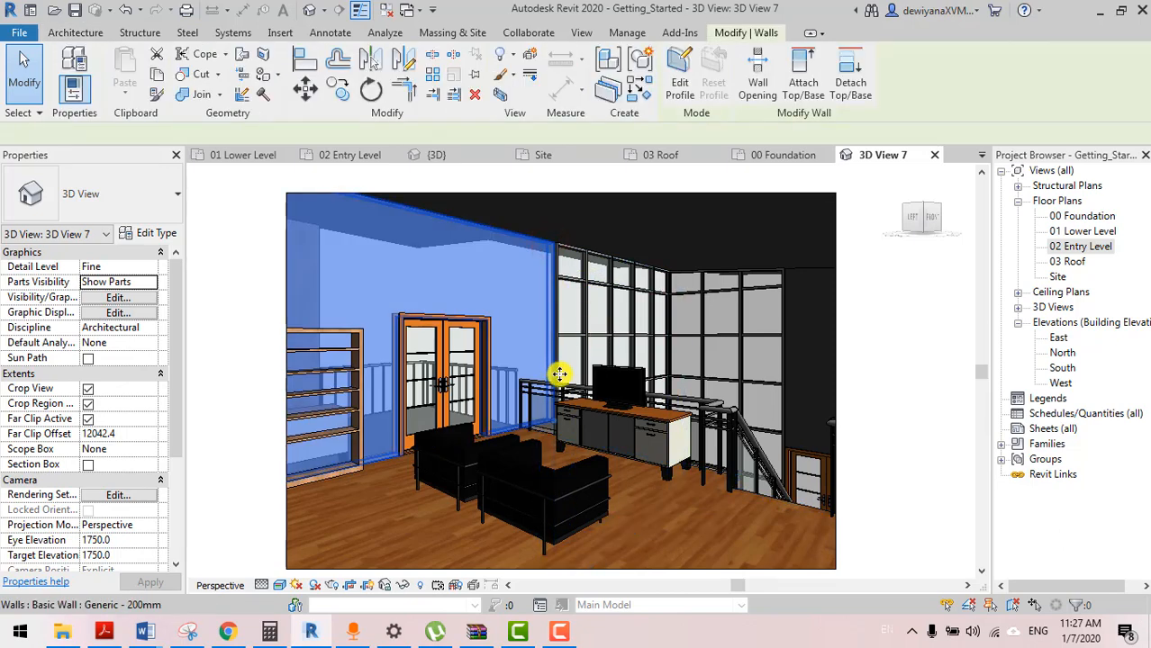
pyautogui.scroll(-3, 560, 374)
pyautogui.scroll(5, 544, 361)
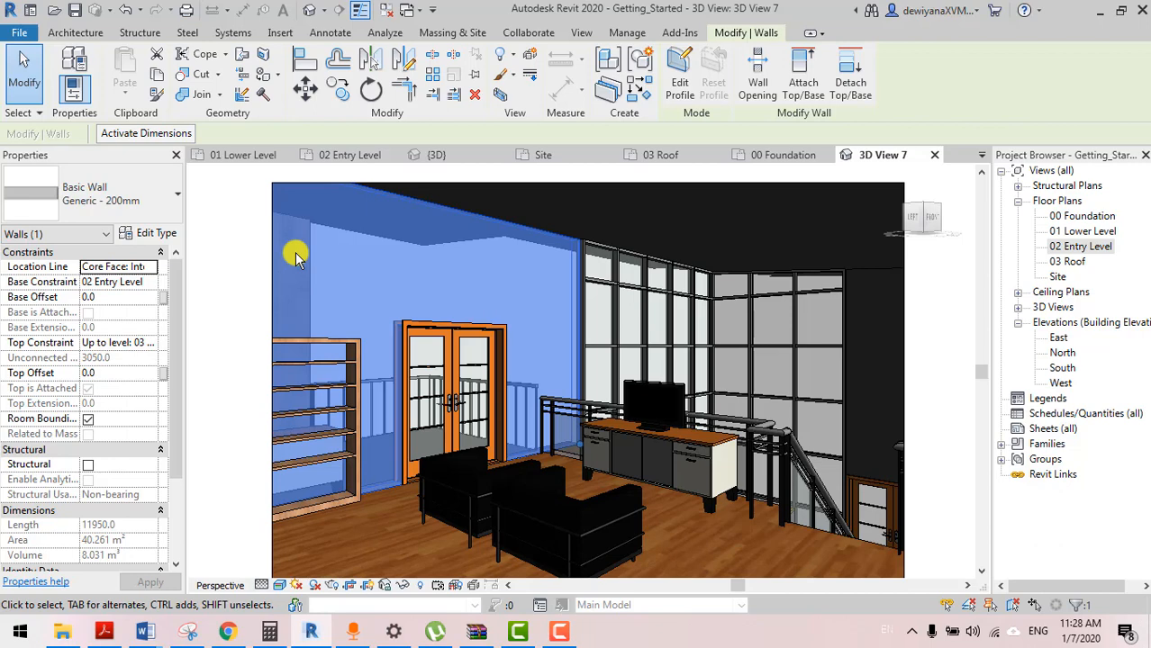
pyautogui.scroll(-2, 295, 257)
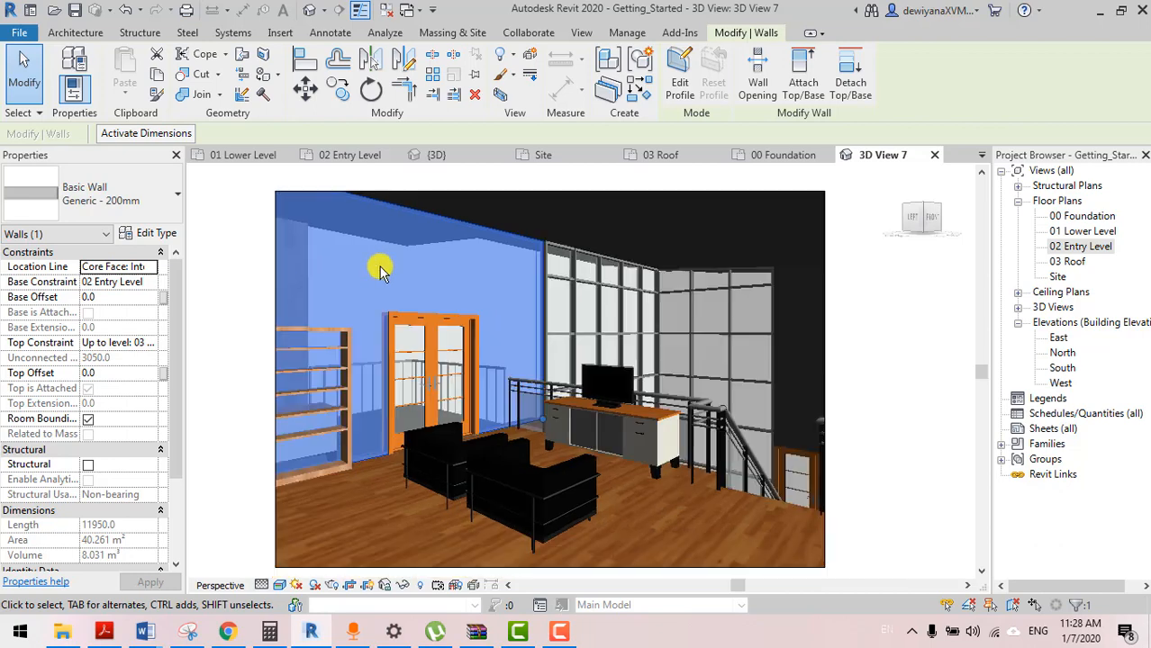
pyautogui.scroll(1, 251, 349)
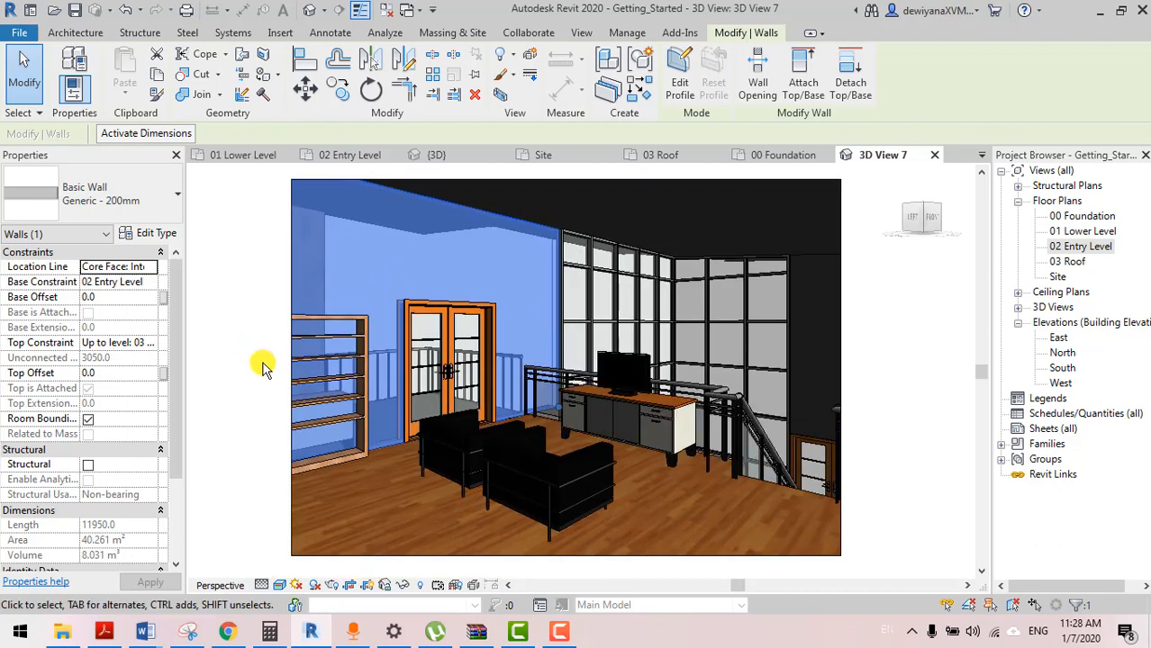
pyautogui.click(557, 635)
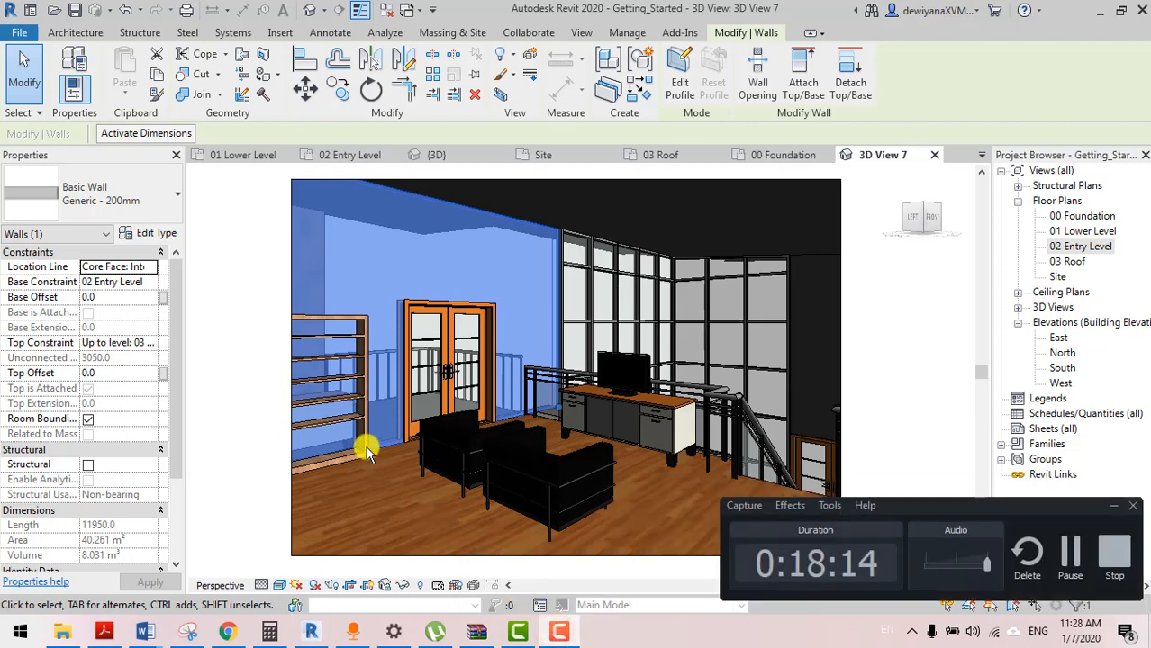